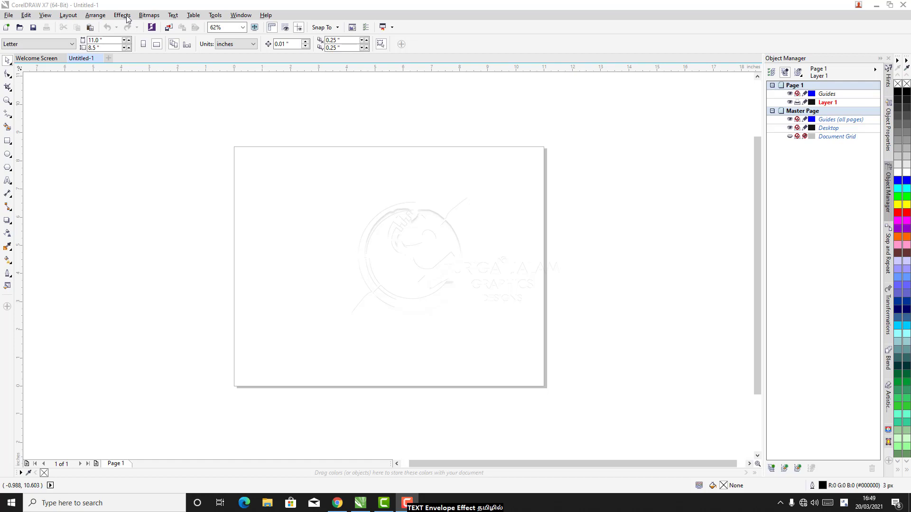
{"action": "left_click", "coordinate": [124, 16]}
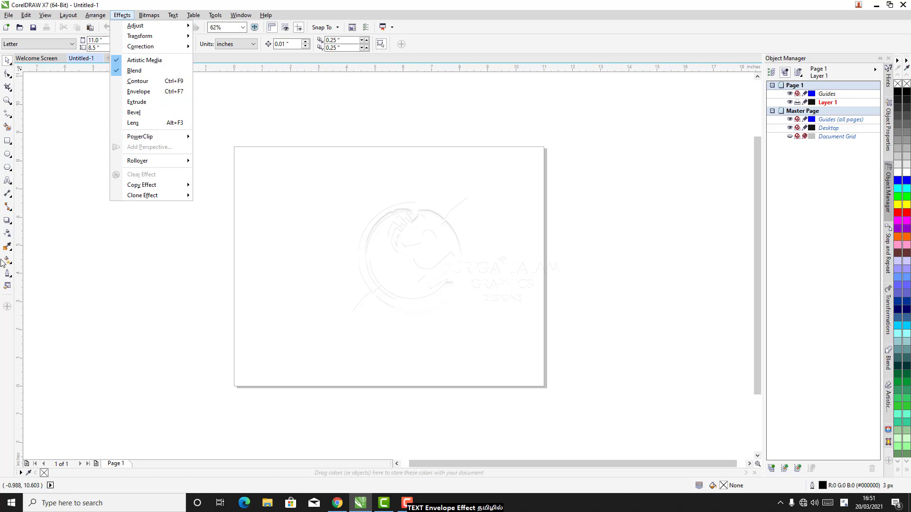
{"action": "left_click", "coordinate": [134, 331]}
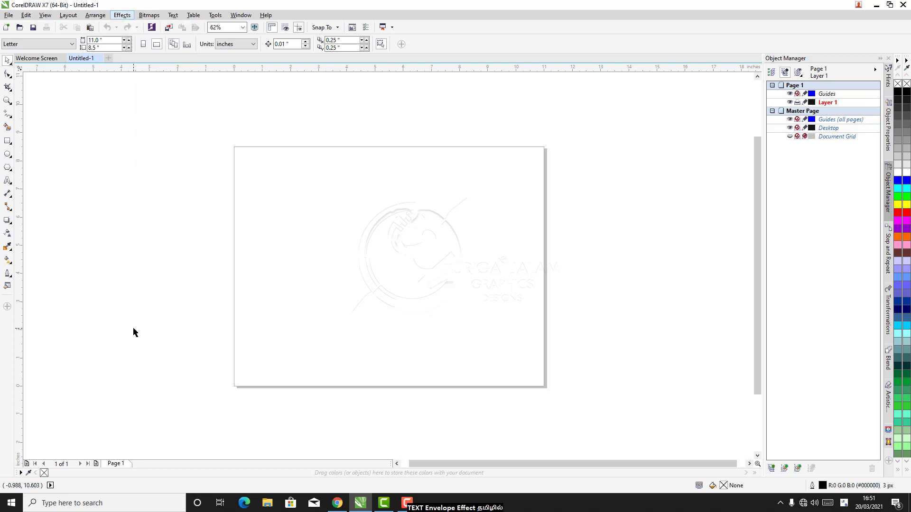
Place artistic text in the upper half of the page reading "கோரல்டிரா", using the Tamil (India) Suratha Bamini keyboard
{"action": "left_click", "coordinate": [7, 181]}
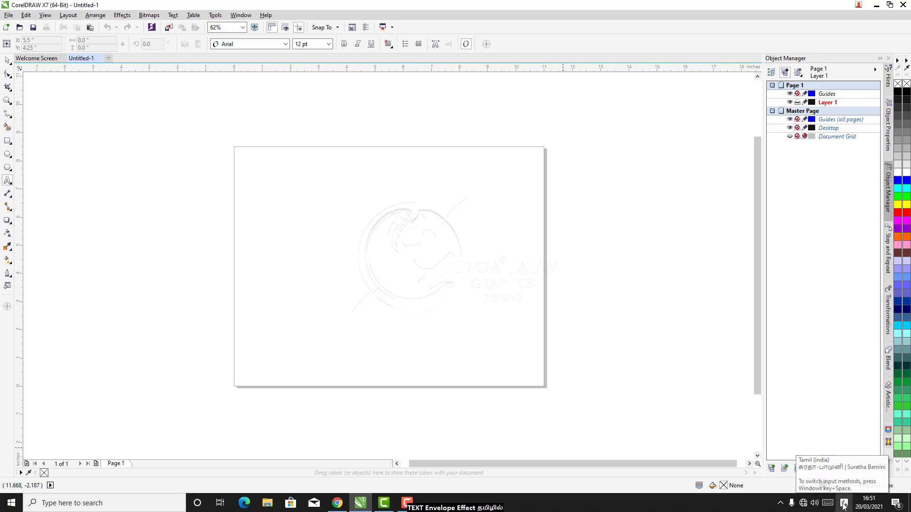
{"action": "left_click", "coordinate": [844, 507]}
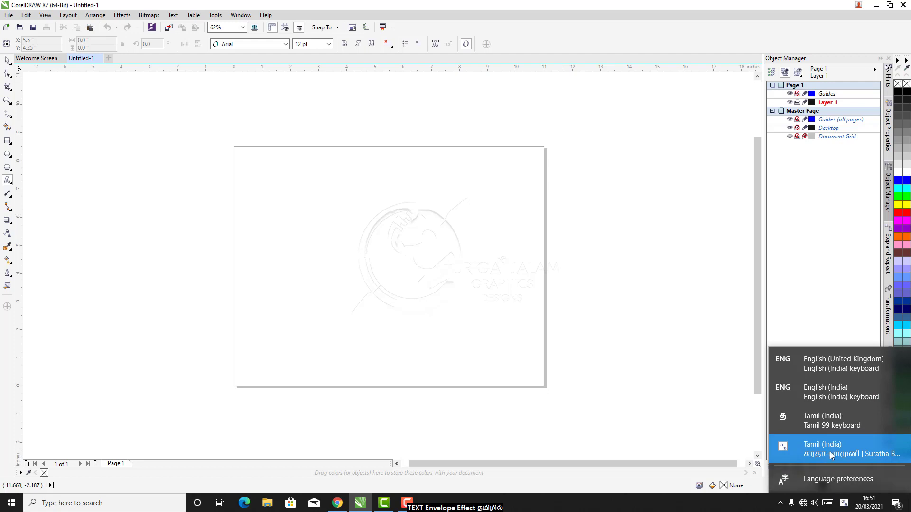
{"action": "left_click", "coordinate": [844, 507]}
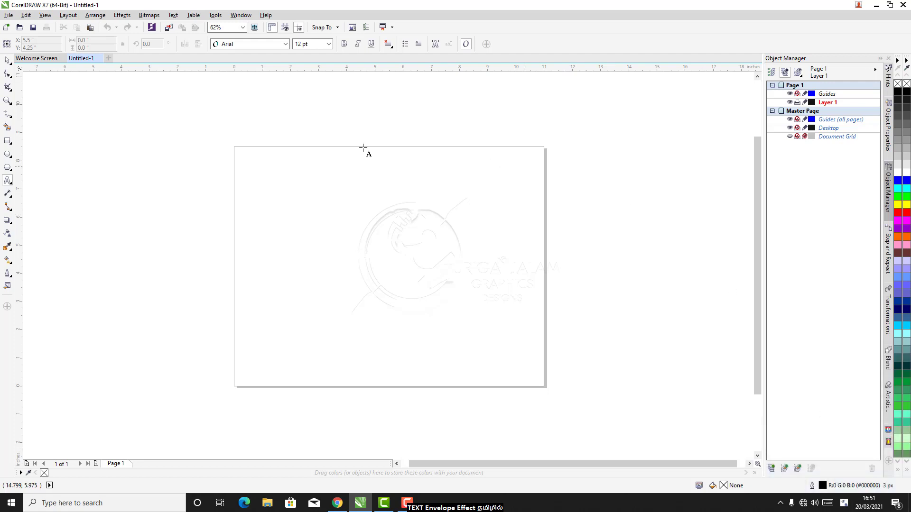
{"action": "left_click", "coordinate": [7, 182]}
{"action": "left_click", "coordinate": [340, 213]}
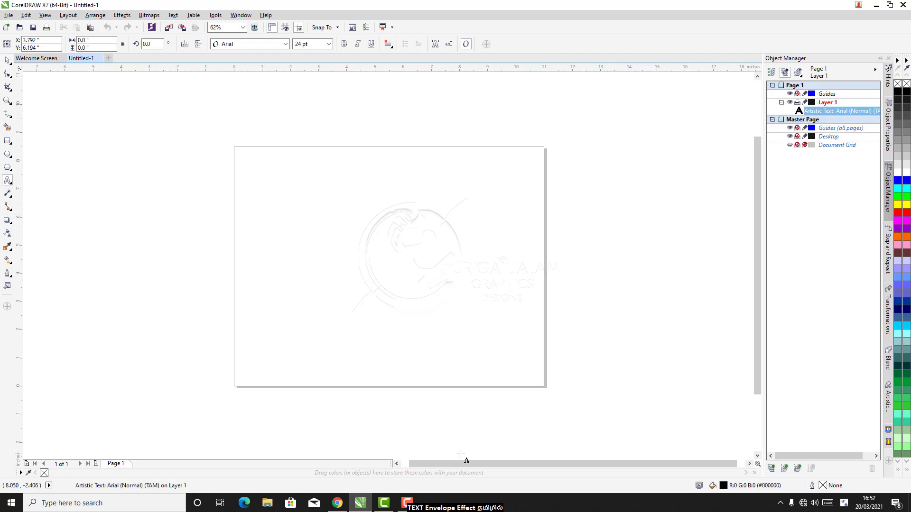
{"action": "type", "text": "கோ"}
{"action": "key", "text": "BackSpace"}
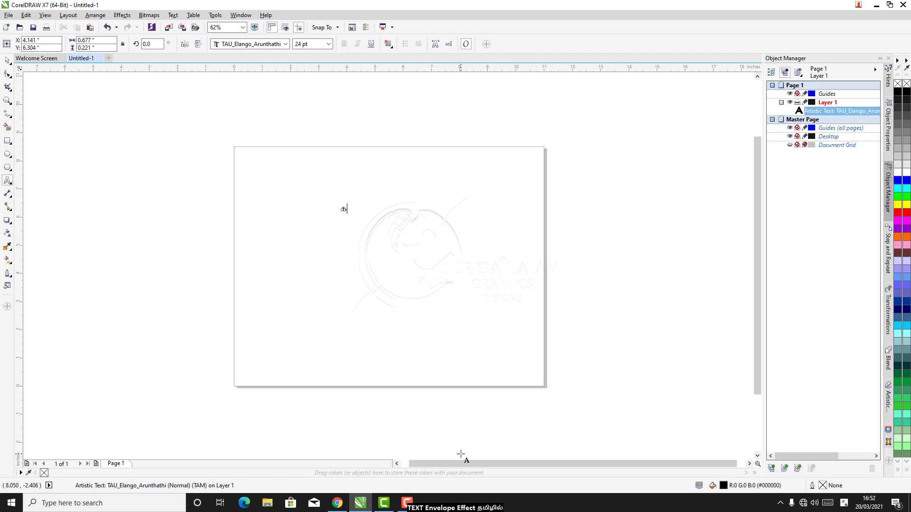
{"action": "key", "text": "BackSpace"}
{"action": "type", "text": "கொ"}
{"action": "key", "text": "BackSpace"}
{"action": "key", "text": "BackSpace"}
{"action": "type", "text": "கோரல்"}
{"action": "type", "text": "டிரா"}
Continue the same text line with the words "கணிணி வரைகலை"
{"action": "type", "text": "கணிணி வ"}
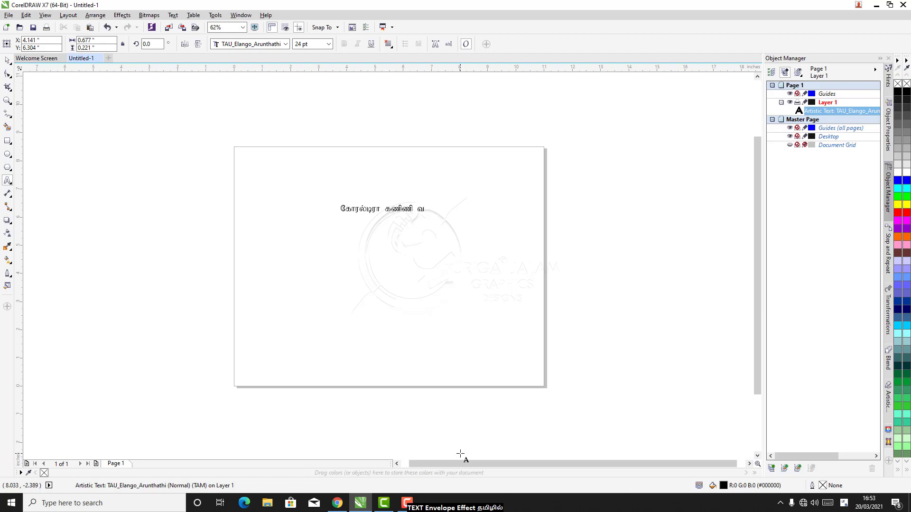
{"action": "type", "text": "ரை"}
{"action": "type", "text": "களை"}
{"action": "type", "text": "லை"}
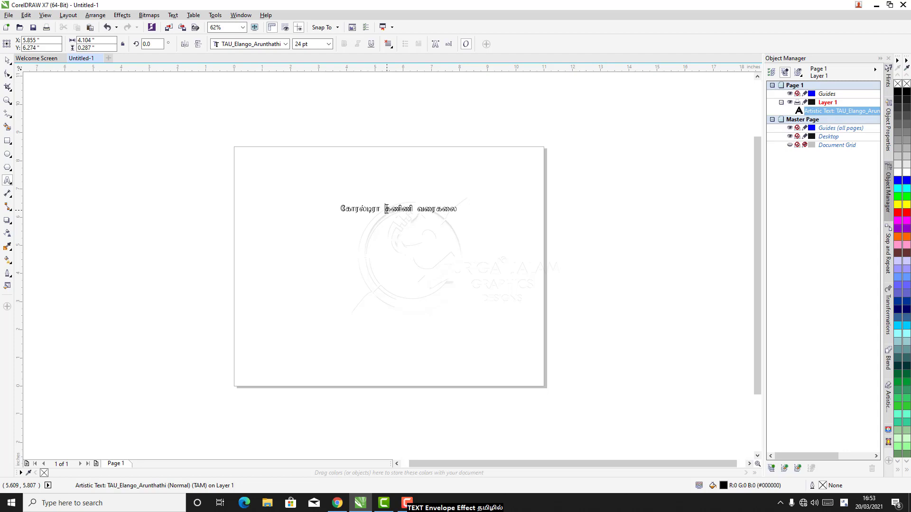
Break the text into three lines, with one word each: கோரல்டிரா, கணிணி and வரைகலை
{"action": "left_click", "coordinate": [386, 209]}
{"action": "key", "text": "Return"}
{"action": "left_click", "coordinate": [375, 218]}
{"action": "key", "text": "Return"}
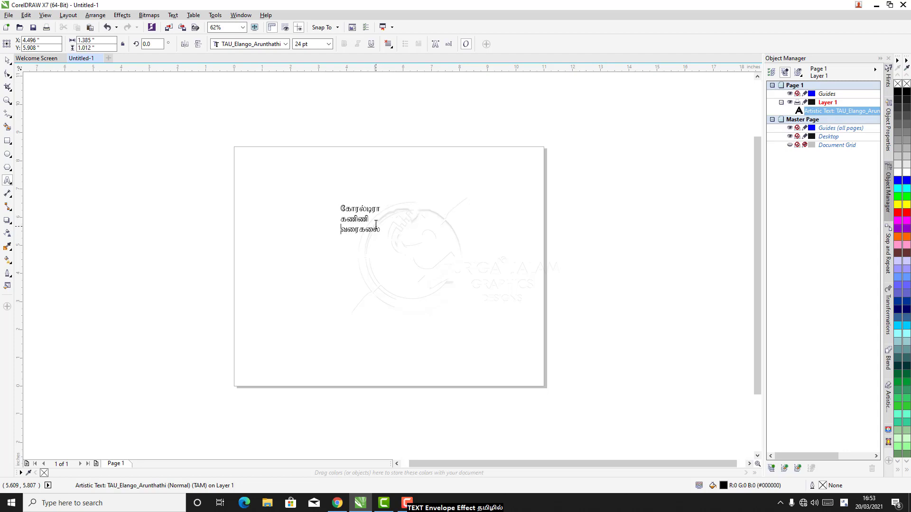
Set all three lines to 100 pt and move the text block toward the page's left edge, centred at about X 3.81, Y 5.15 inches
{"action": "key", "text": "ctrl+a"}
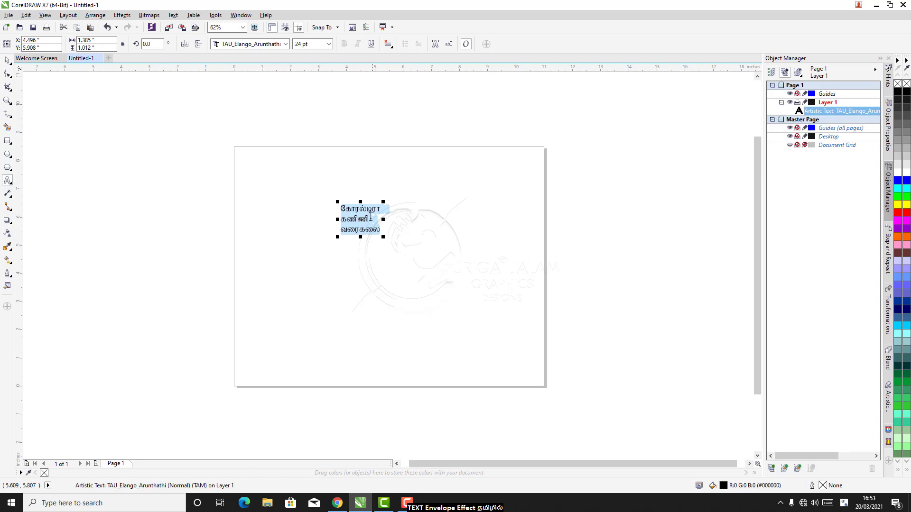
{"action": "left_click", "coordinate": [329, 45]}
{"action": "left_click", "coordinate": [308, 142]}
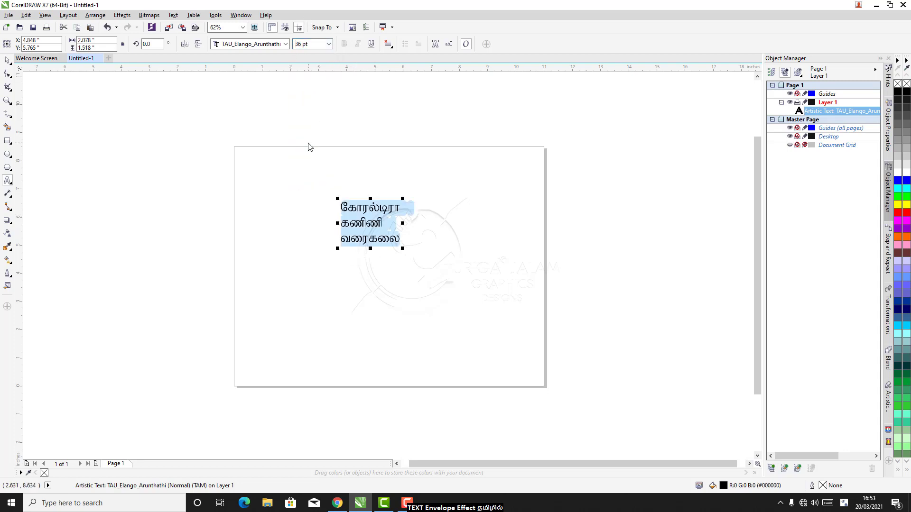
{"action": "left_click", "coordinate": [329, 44]}
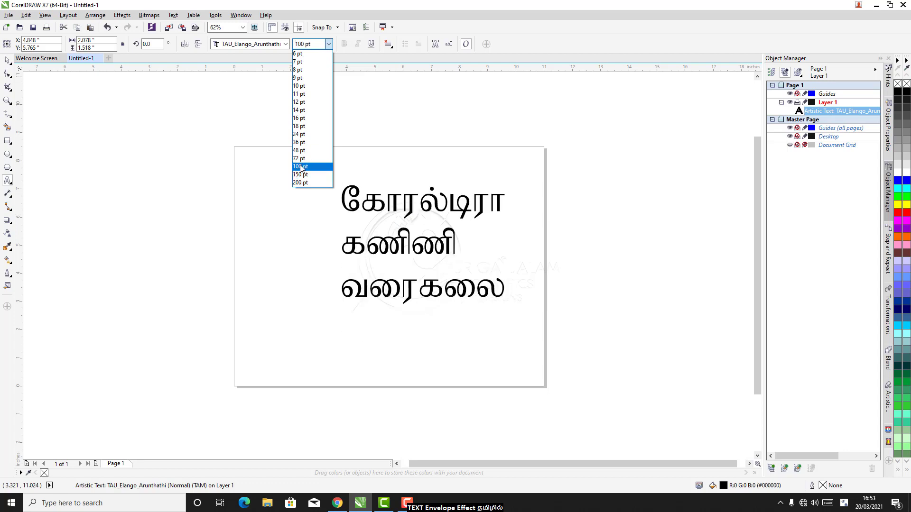
{"action": "left_click", "coordinate": [300, 167]}
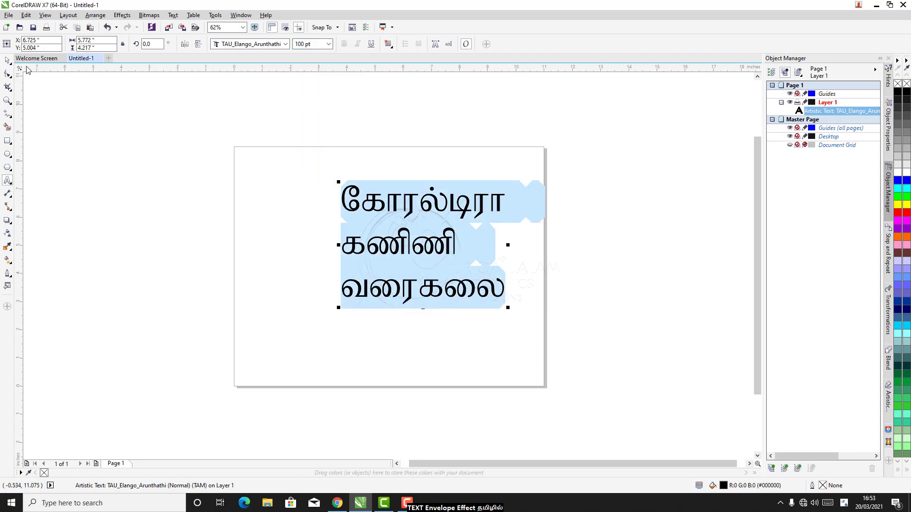
{"action": "left_click", "coordinate": [8, 61]}
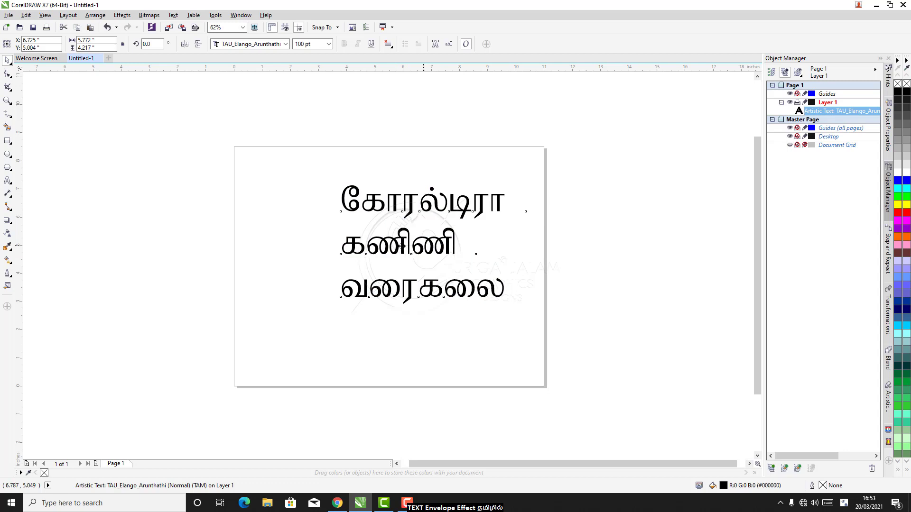
{"action": "left_click_drag", "start_coordinate": [423, 246], "coordinate": [341, 242]}
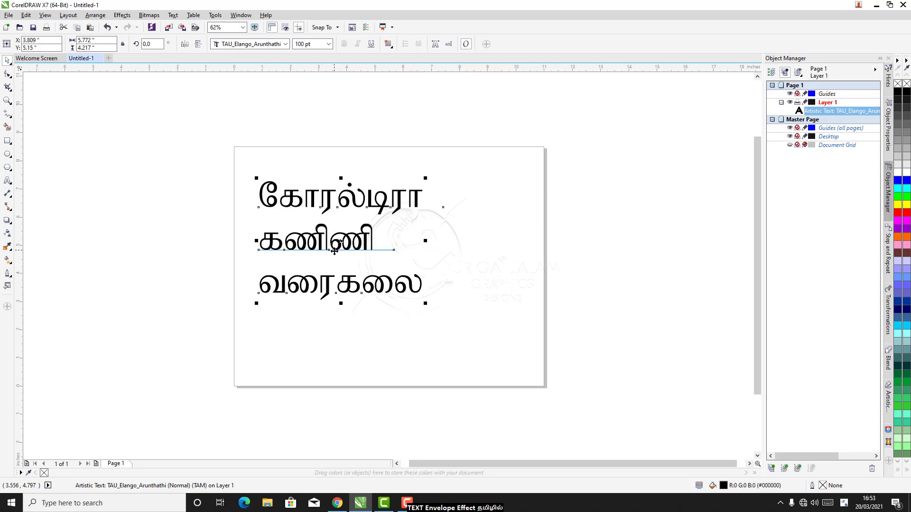
Change the font of the whole text block to TAU_Elango_Athithan
{"action": "left_click", "coordinate": [287, 44]}
{"action": "left_click", "coordinate": [457, 444]}
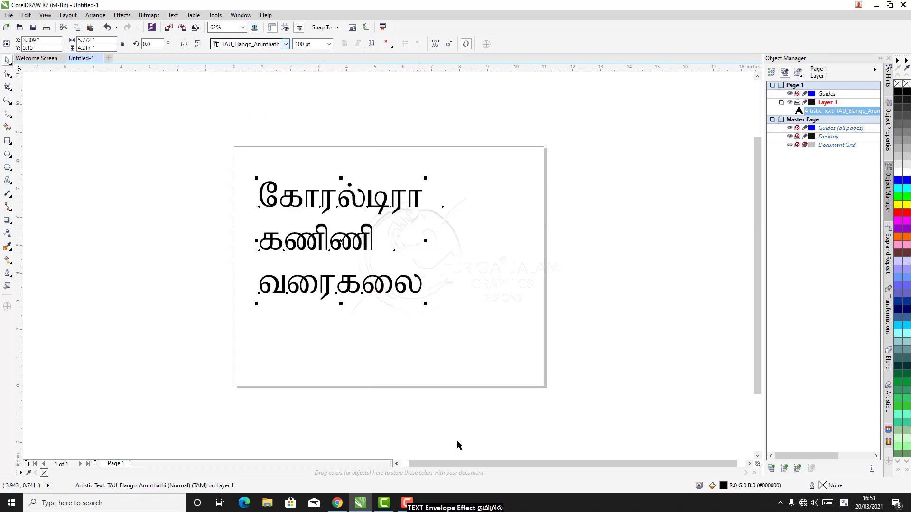
{"action": "scroll", "coordinate": [404, 463], "scroll_direction": "left", "scroll_amount": 2}
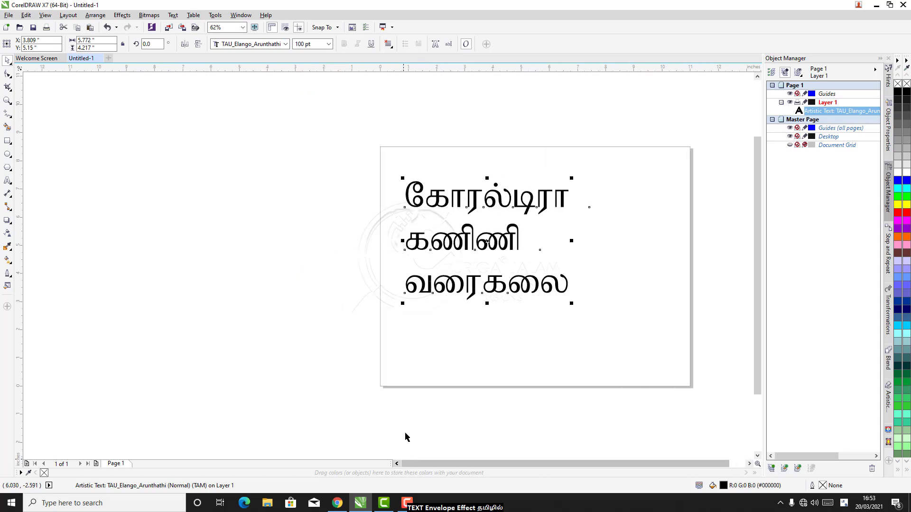
{"action": "left_click", "coordinate": [286, 44]}
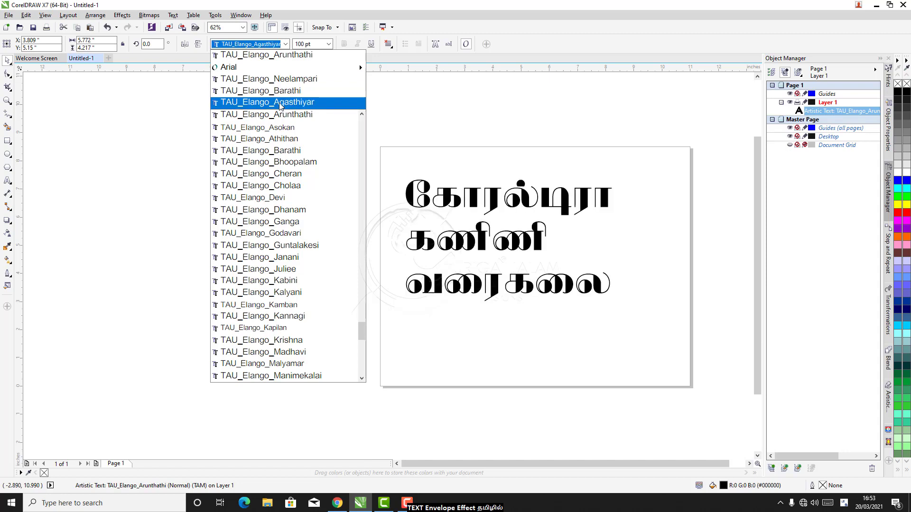
{"action": "scroll", "coordinate": [280, 106], "scroll_direction": "up", "scroll_amount": 10}
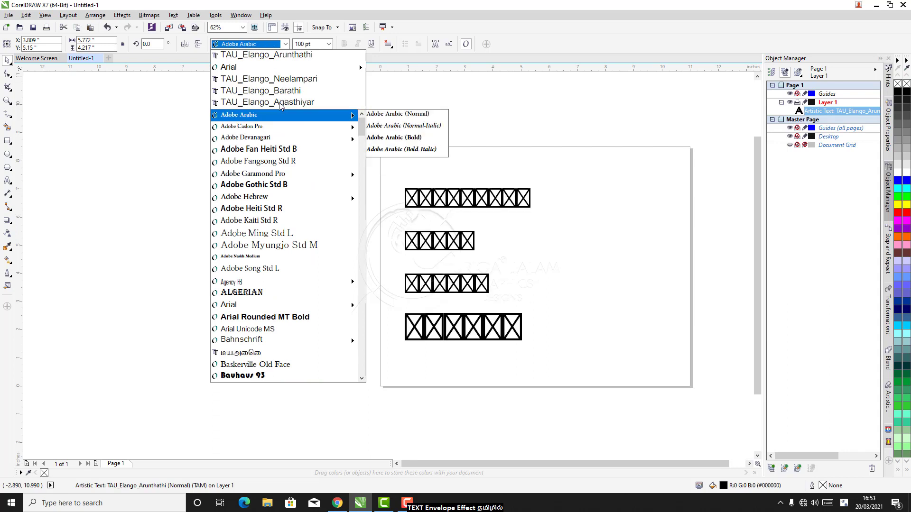
{"action": "scroll", "coordinate": [365, 202], "scroll_direction": "down", "scroll_amount": 5}
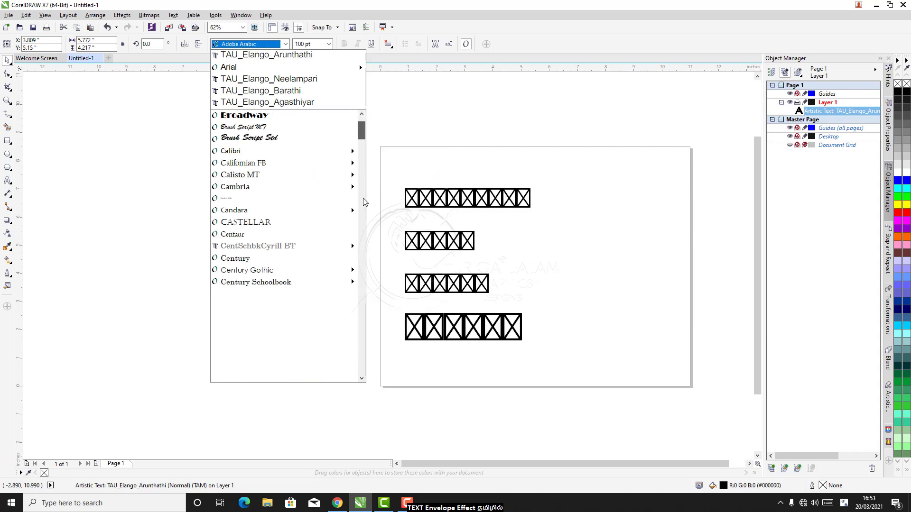
{"action": "scroll", "coordinate": [364, 201], "scroll_direction": "down", "scroll_amount": 10}
{"action": "scroll", "coordinate": [363, 211], "scroll_direction": "down", "scroll_amount": 12}
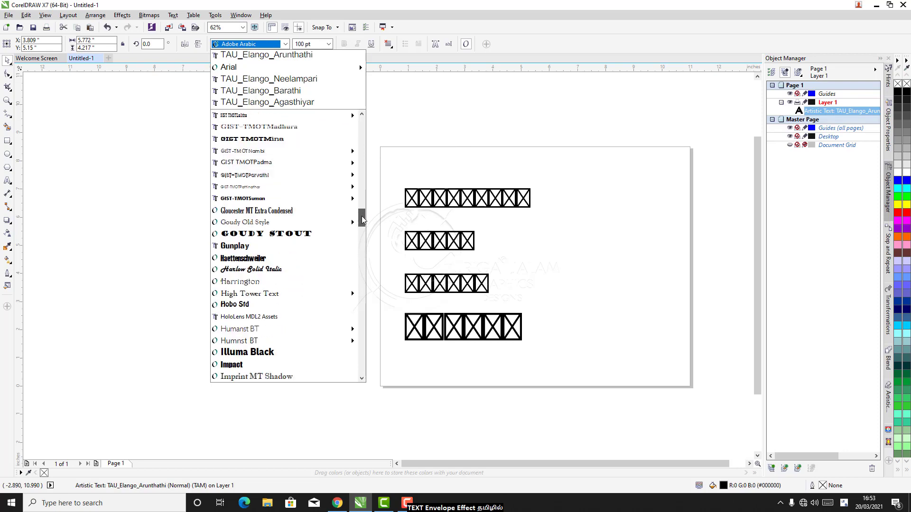
{"action": "scroll", "coordinate": [357, 259], "scroll_direction": "down", "scroll_amount": 15}
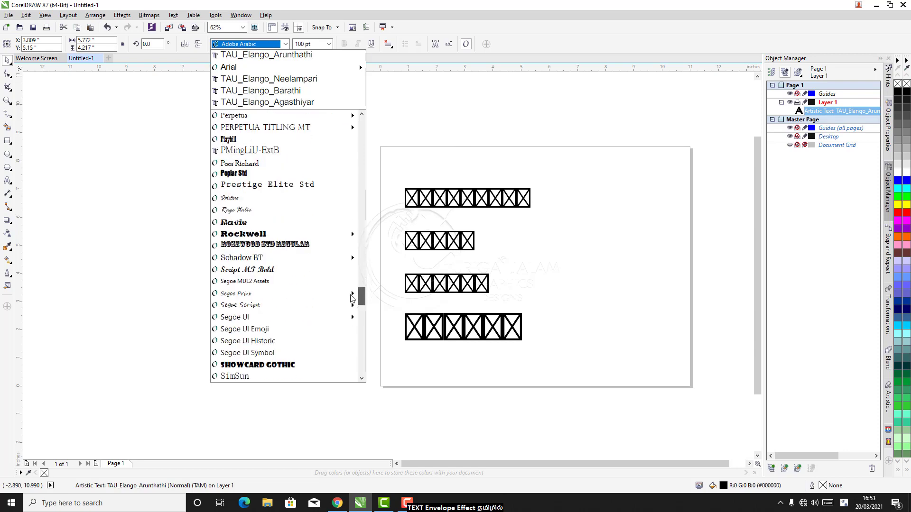
{"action": "scroll", "coordinate": [351, 298], "scroll_direction": "down", "scroll_amount": 15}
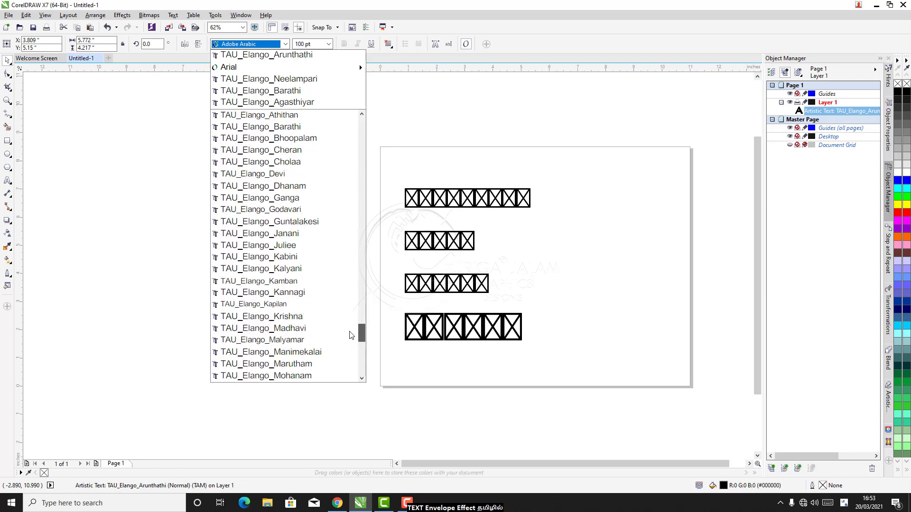
{"action": "left_click", "coordinate": [297, 115]}
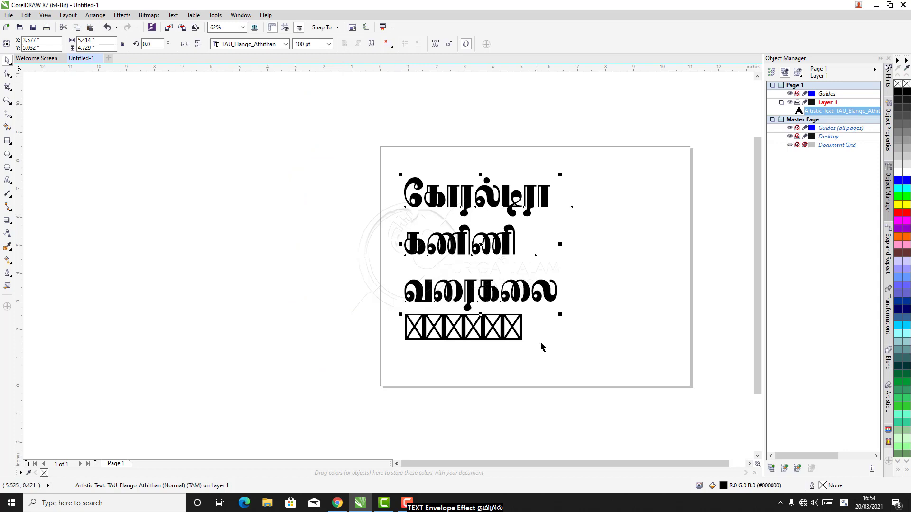
{"action": "left_click", "coordinate": [530, 304]}
{"action": "scroll", "coordinate": [530, 303], "scroll_direction": "up", "scroll_amount": 3}
{"action": "scroll", "coordinate": [531, 304], "scroll_direction": "down", "scroll_amount": 6}
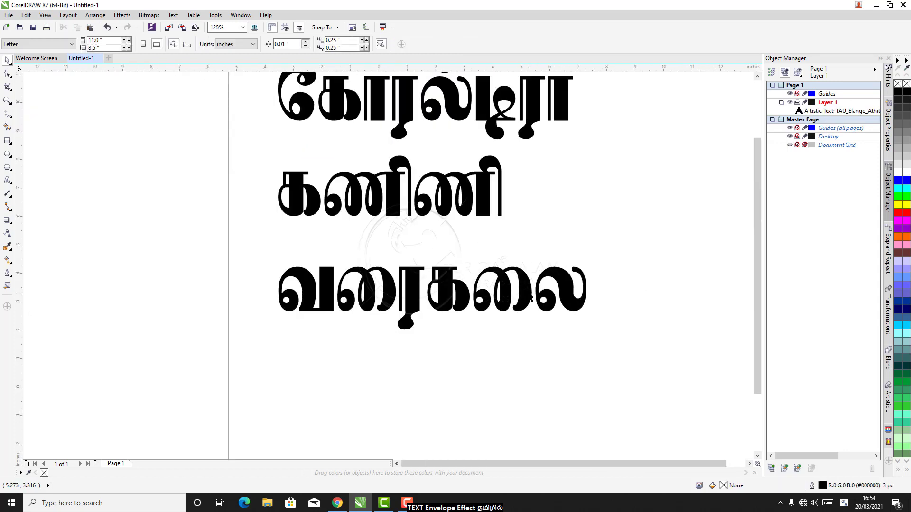
{"action": "scroll", "coordinate": [531, 272], "scroll_direction": "up", "scroll_amount": 2}
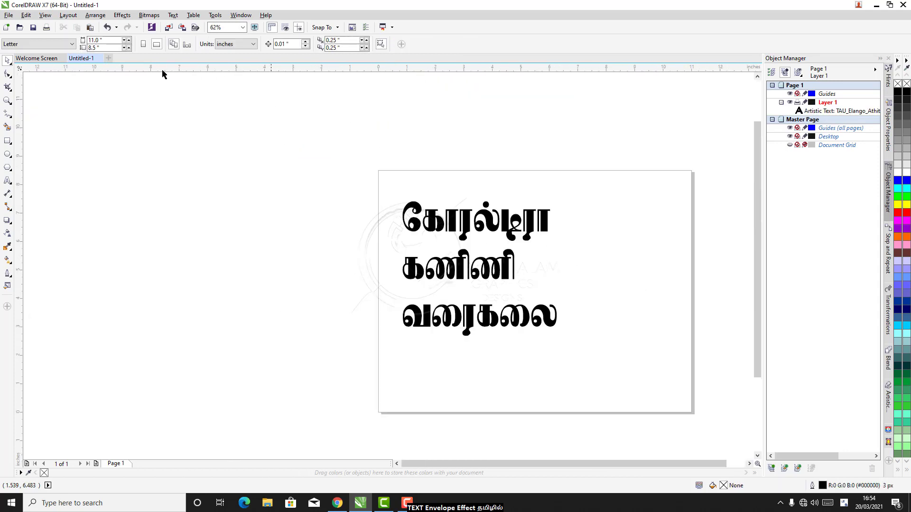
Reduce the second and third lines, கணிணி and வரைகலை, to 72 pt
{"action": "left_click", "coordinate": [7, 181]}
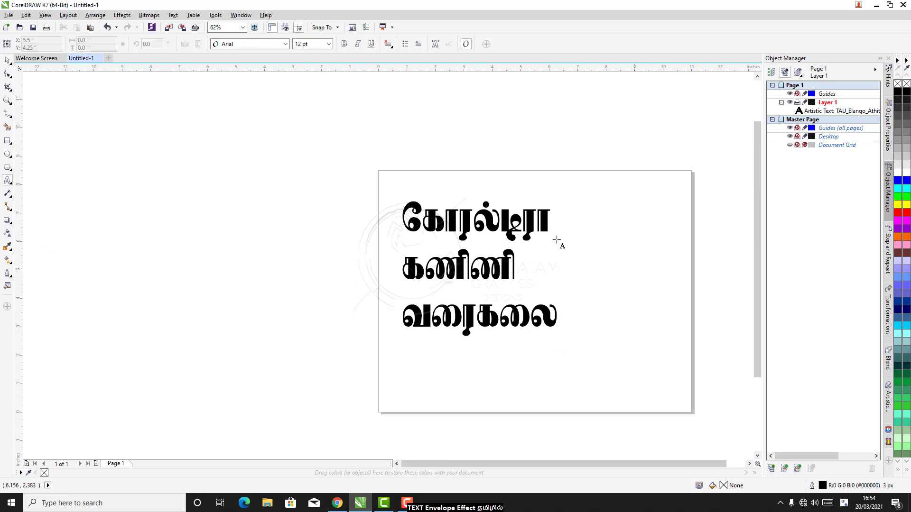
{"action": "left_click_drag", "start_coordinate": [404, 271], "coordinate": [556, 337]}
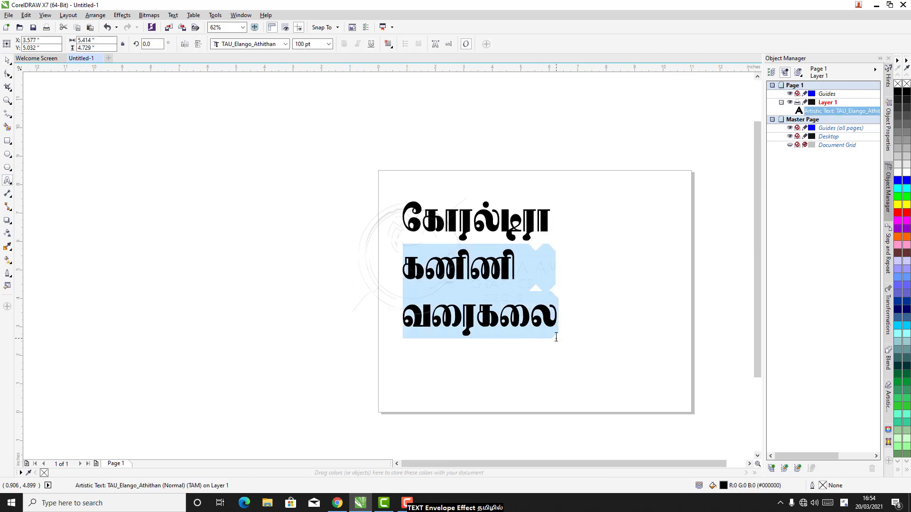
{"action": "left_click", "coordinate": [328, 44]}
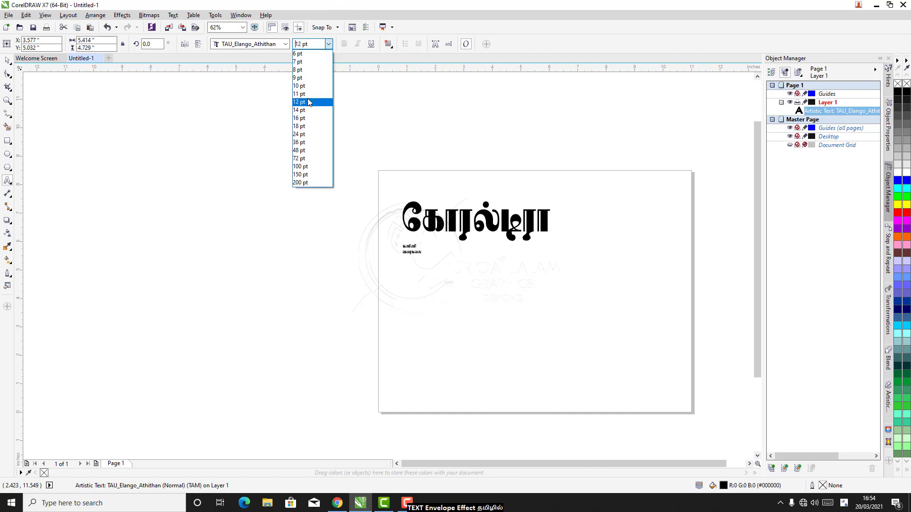
{"action": "left_click", "coordinate": [302, 159]}
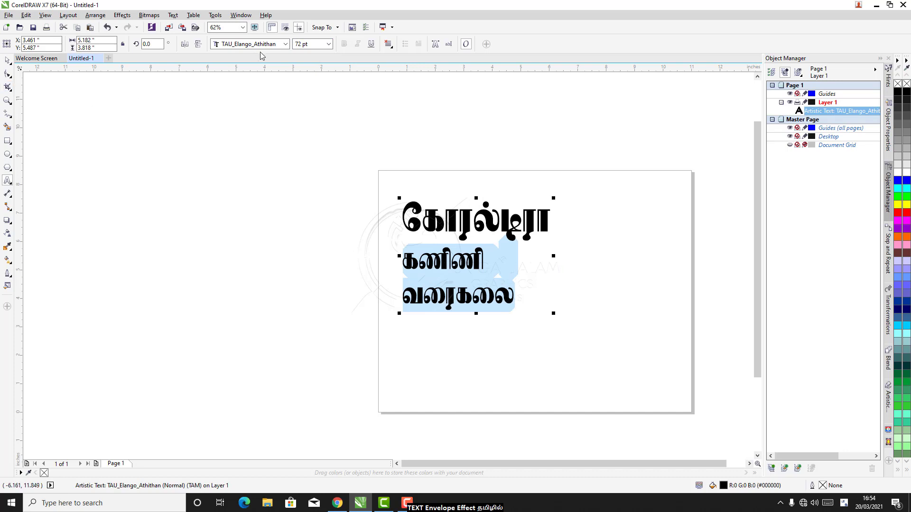
{"action": "left_click", "coordinate": [8, 60]}
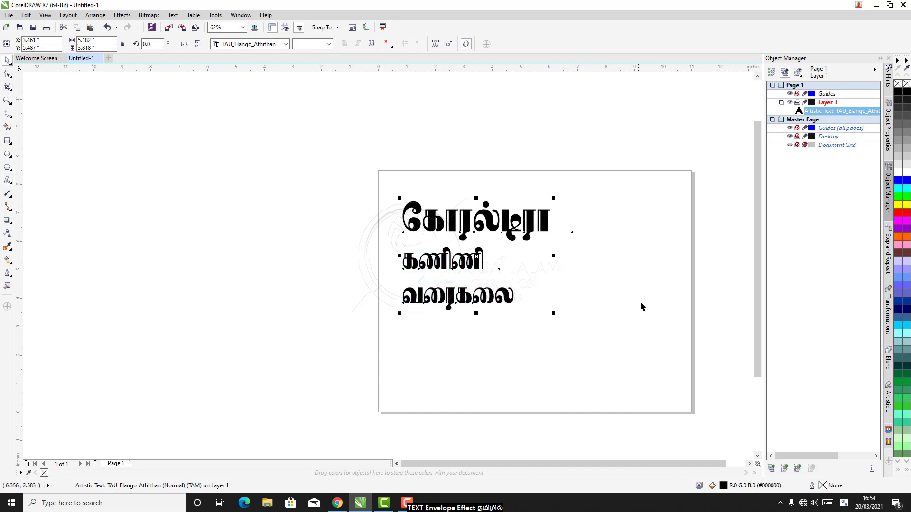
Reposition the text block in the page's upper left at about X 3.29, Y 6.05 inches and scale it proportionally to about 4.06 by 2.99 inches
{"action": "left_click_drag", "start_coordinate": [516, 242], "coordinate": [303, 242]}
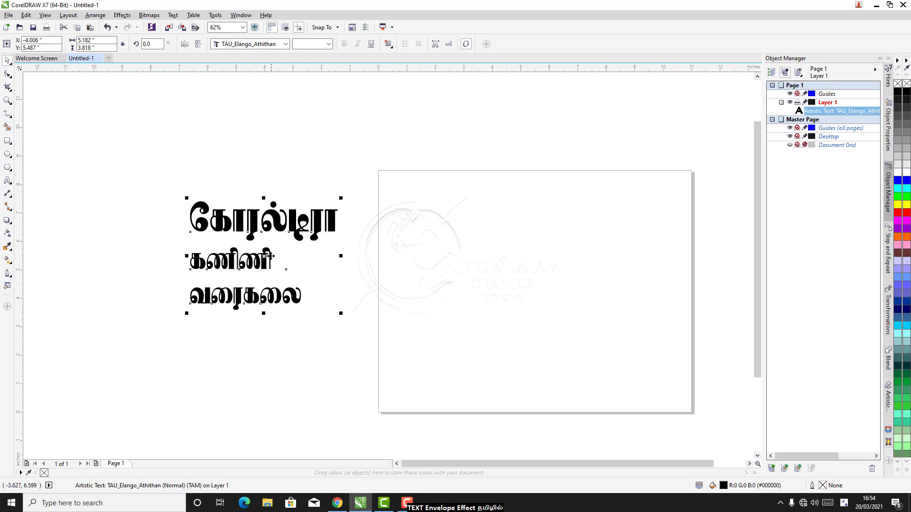
{"action": "left_click_drag", "start_coordinate": [221, 232], "coordinate": [428, 216]}
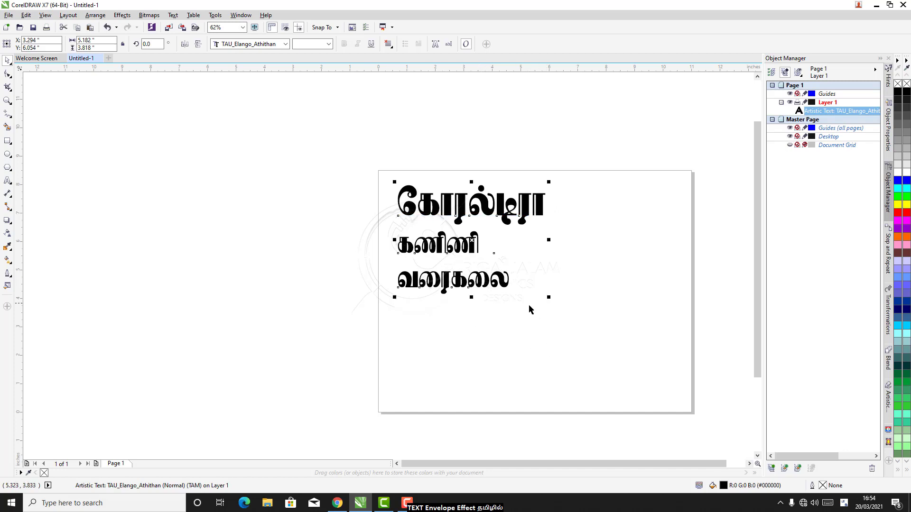
{"action": "left_click_drag", "start_coordinate": [548, 299], "coordinate": [532, 291]}
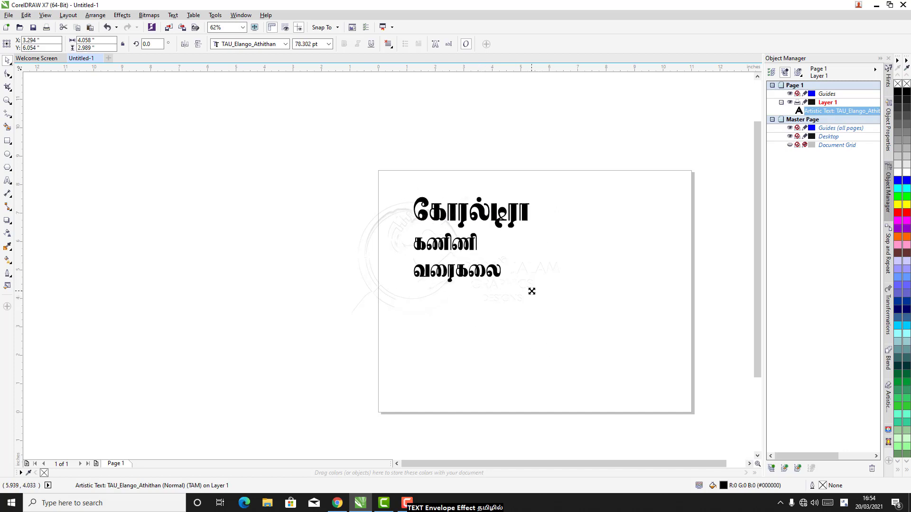
Fill the whole text block with green, R 51, G 204, B 51 (#33CC33)
{"action": "scroll", "coordinate": [546, 251], "scroll_direction": "up", "scroll_amount": 2}
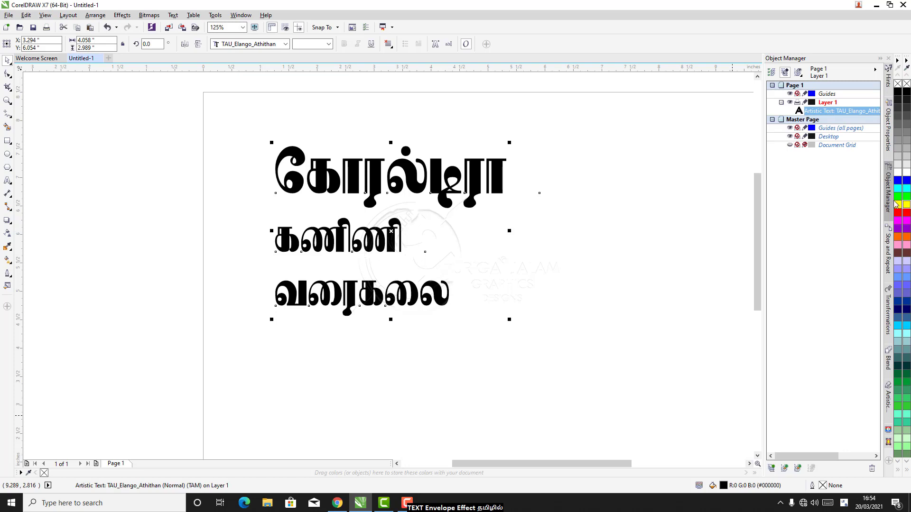
{"action": "left_click", "coordinate": [897, 309]}
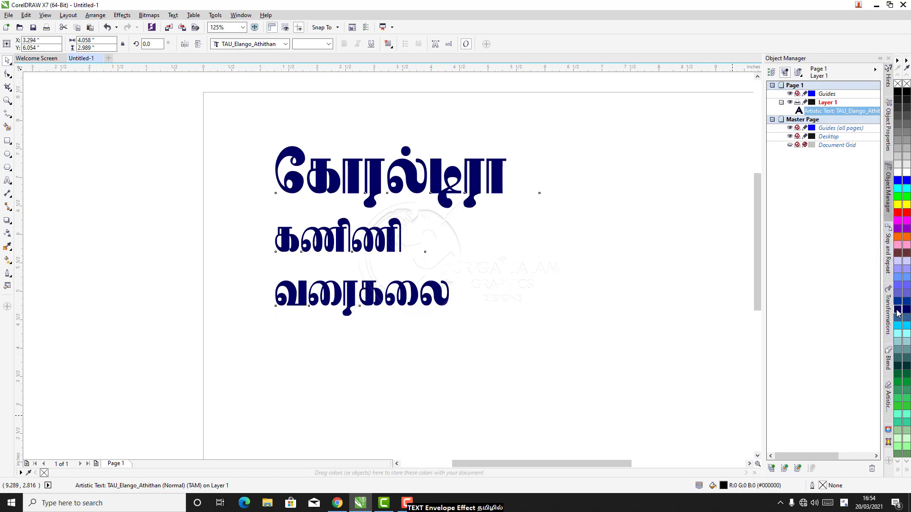
{"action": "left_click", "coordinate": [907, 366]}
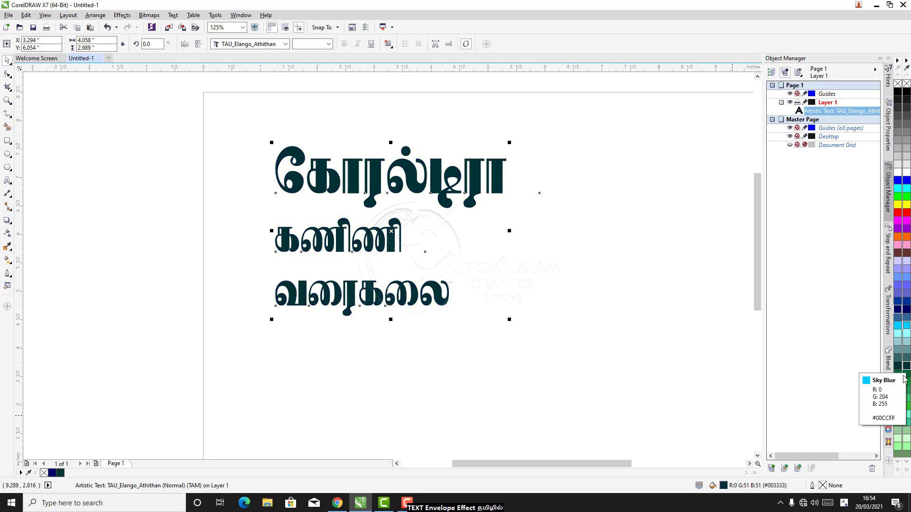
{"action": "left_click", "coordinate": [908, 408]}
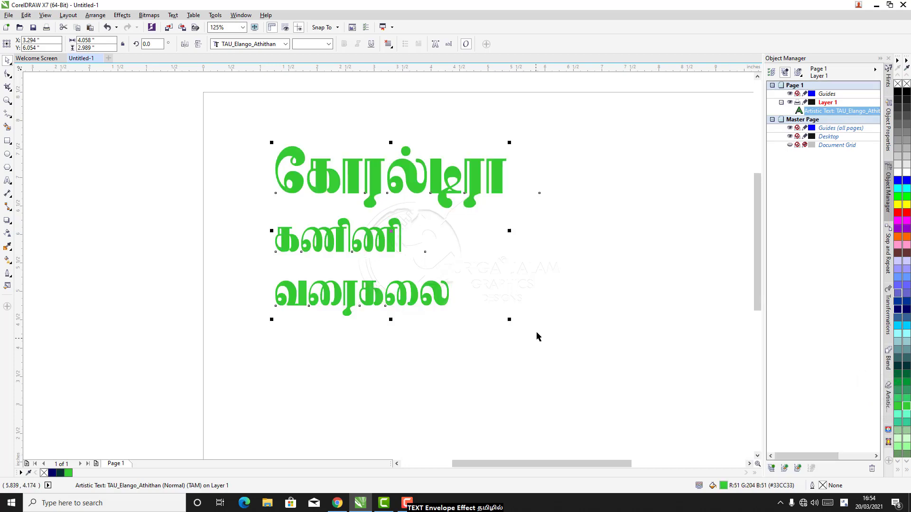
{"action": "left_click", "coordinate": [218, 204]}
{"action": "left_click", "coordinate": [361, 166]}
{"action": "left_click", "coordinate": [137, 198]}
{"action": "left_click", "coordinate": [364, 247]}
{"action": "left_click", "coordinate": [392, 47]}
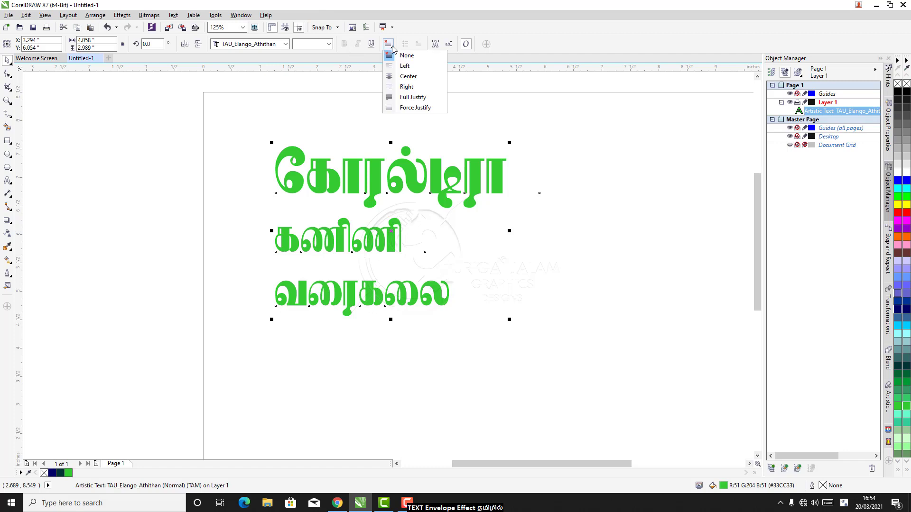
{"action": "left_click", "coordinate": [355, 98]}
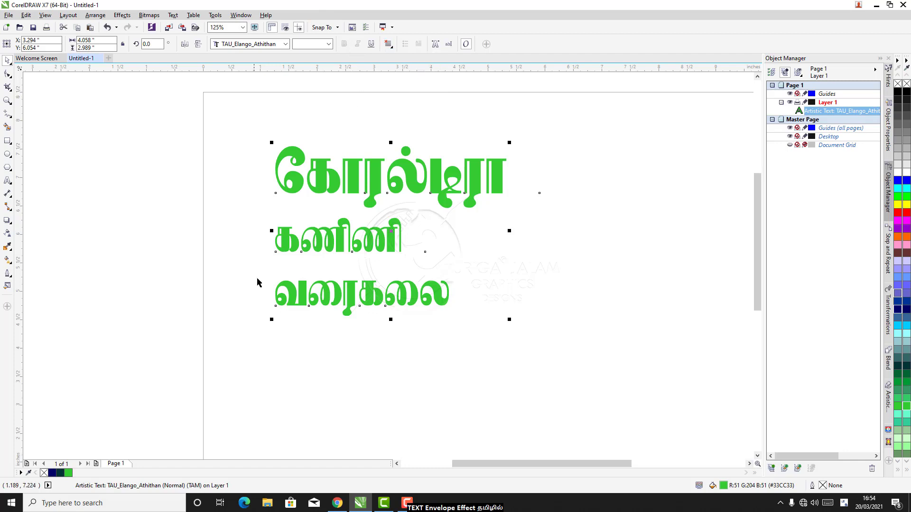
Break the three-line text block apart into separate single-line text objects
{"action": "left_click", "coordinate": [116, 252]}
{"action": "left_click", "coordinate": [390, 246]}
{"action": "key", "text": "ctrl+k"}
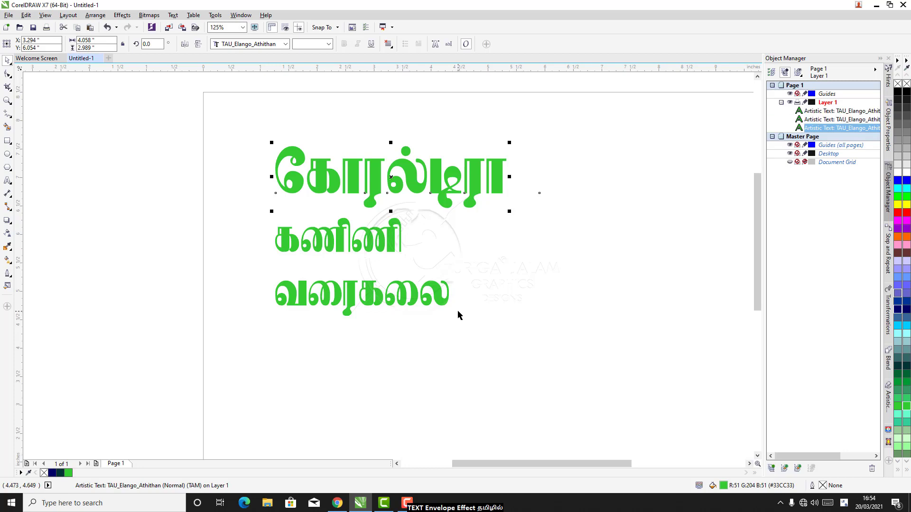
Place two vertical guidelines, one at about X 1.26 inches along the text's left edge and one at the right end of கோரல்டிரா
{"action": "left_click", "coordinate": [153, 193]}
{"action": "left_click", "coordinate": [393, 250]}
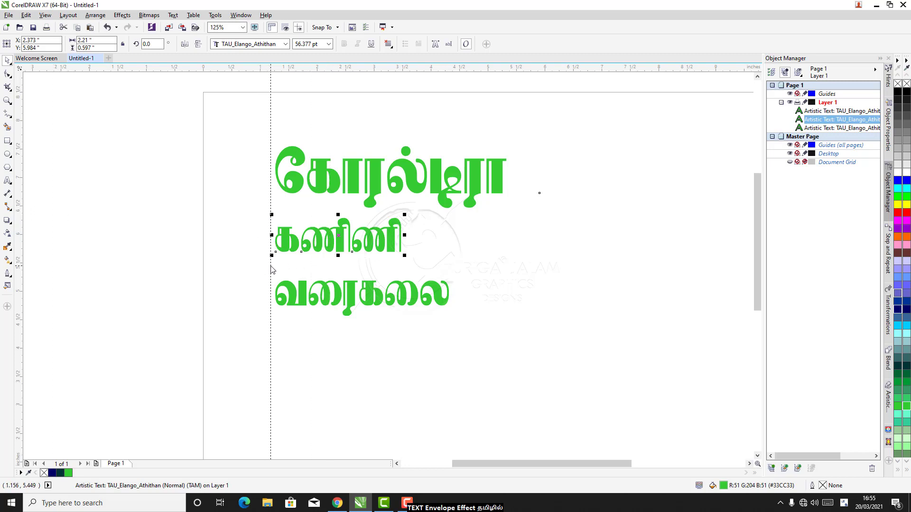
{"action": "left_click_drag", "start_coordinate": [276, 270], "coordinate": [275, 269]}
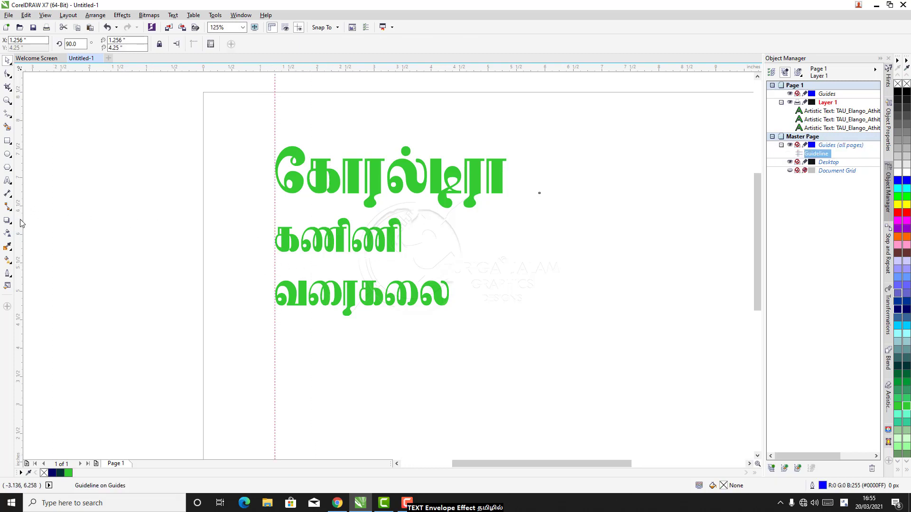
{"action": "left_click_drag", "start_coordinate": [506, 261], "coordinate": [506, 263]}
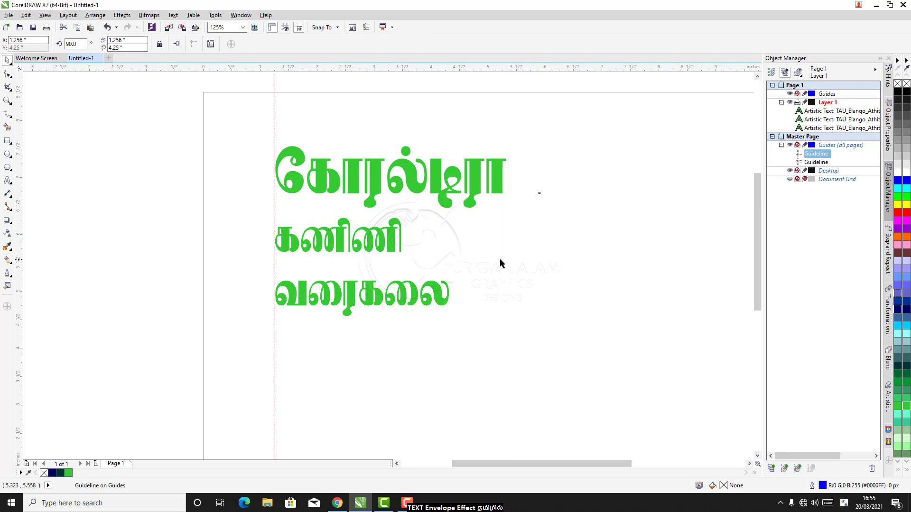
Scale கணிணி proportionally to about 4.02 by 1.08 inches and fit it between the guidelines at about X 3.27, Y 5.90 inches
{"action": "left_click", "coordinate": [394, 236]}
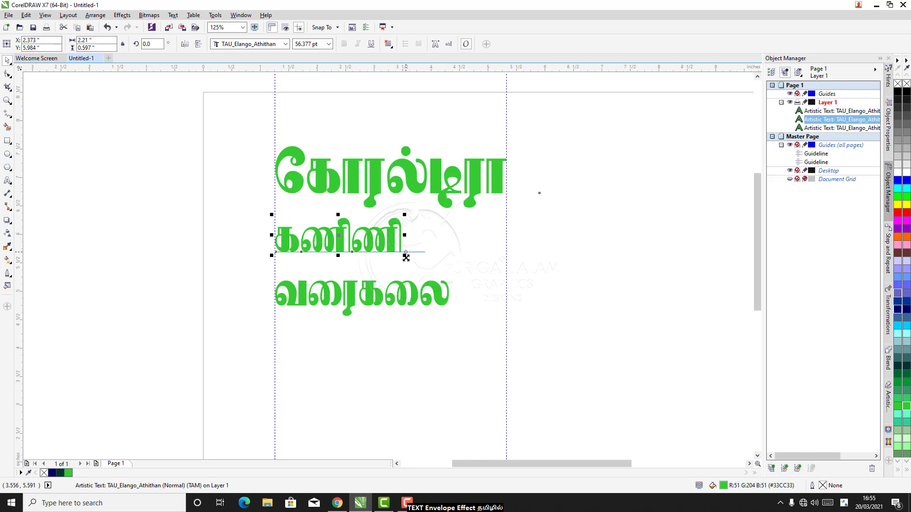
{"action": "left_click_drag", "start_coordinate": [405, 256], "coordinate": [449, 274]}
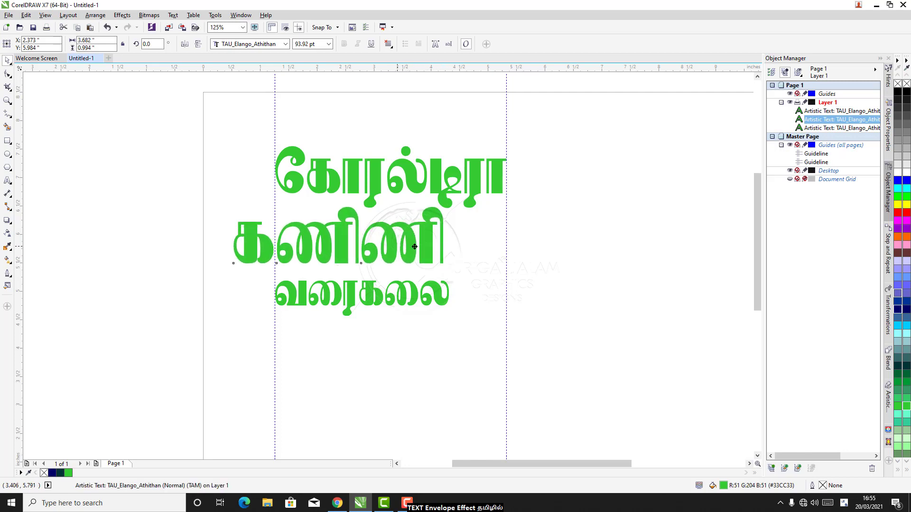
{"action": "left_click_drag", "start_coordinate": [415, 247], "coordinate": [438, 250]}
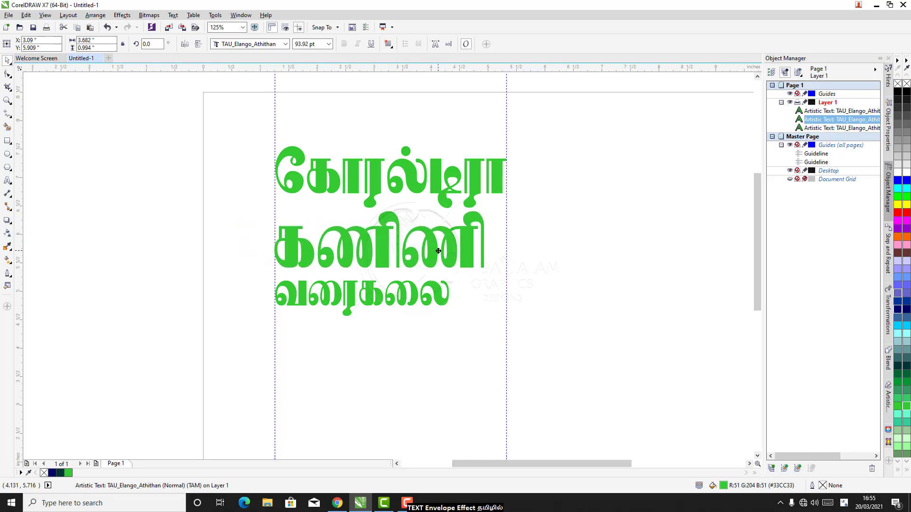
{"action": "left_click_drag", "start_coordinate": [487, 271], "coordinate": [496, 274]}
{"action": "left_click_drag", "start_coordinate": [387, 254], "coordinate": [393, 254]}
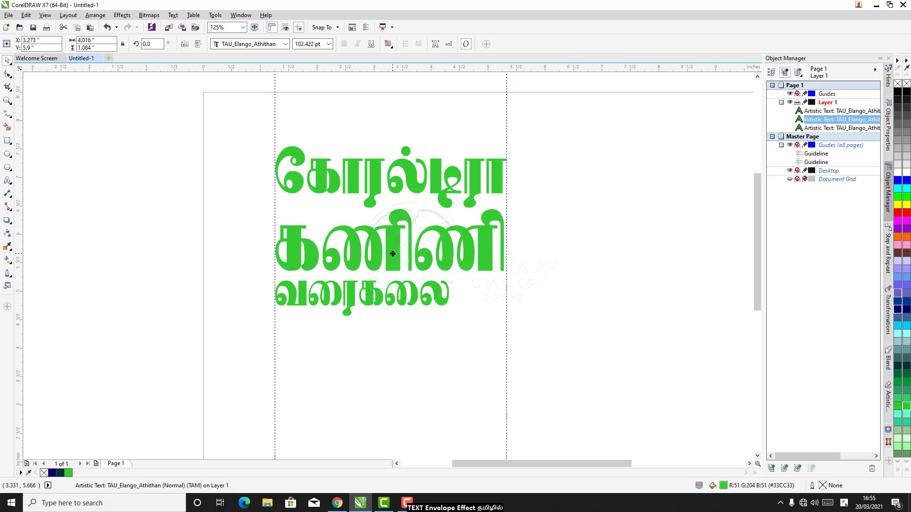
Move வரைகலை below the second line and scale it proportionally to about 4.07 by 0.83 inches, centred at about X 3.30, Y 4.45 inches
{"action": "left_click", "coordinate": [444, 309]}
{"action": "left_click_drag", "start_coordinate": [428, 298], "coordinate": [482, 366]}
{"action": "left_click_drag", "start_coordinate": [388, 321], "coordinate": [417, 320]}
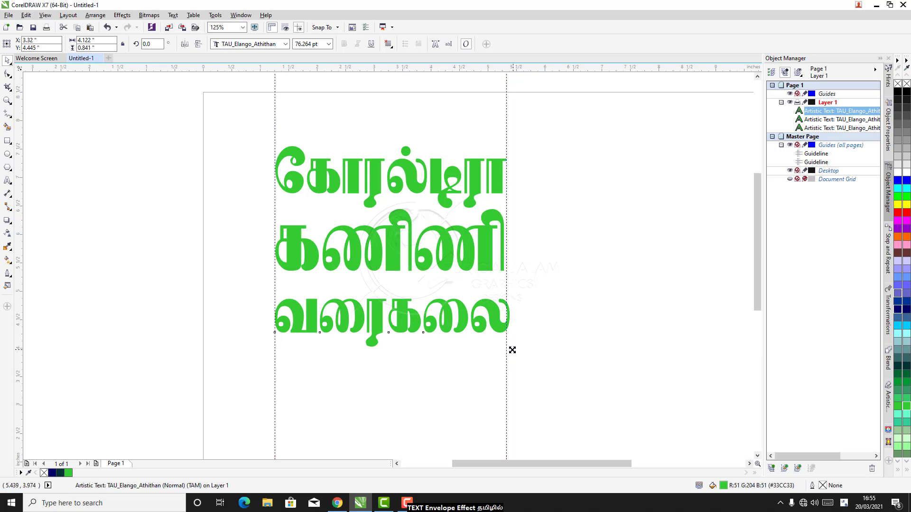
{"action": "left_click_drag", "start_coordinate": [513, 352], "coordinate": [511, 350]}
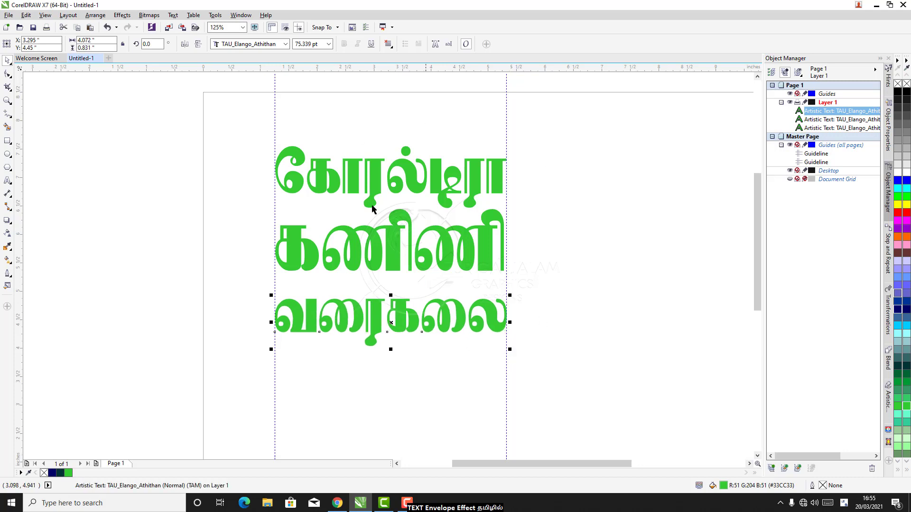
Change the font of the second line, கணிணி, to TAU_Elango_Arunthathi
{"action": "left_click", "coordinate": [181, 150]}
{"action": "left_click_drag", "start_coordinate": [322, 212], "coordinate": [449, 323]}
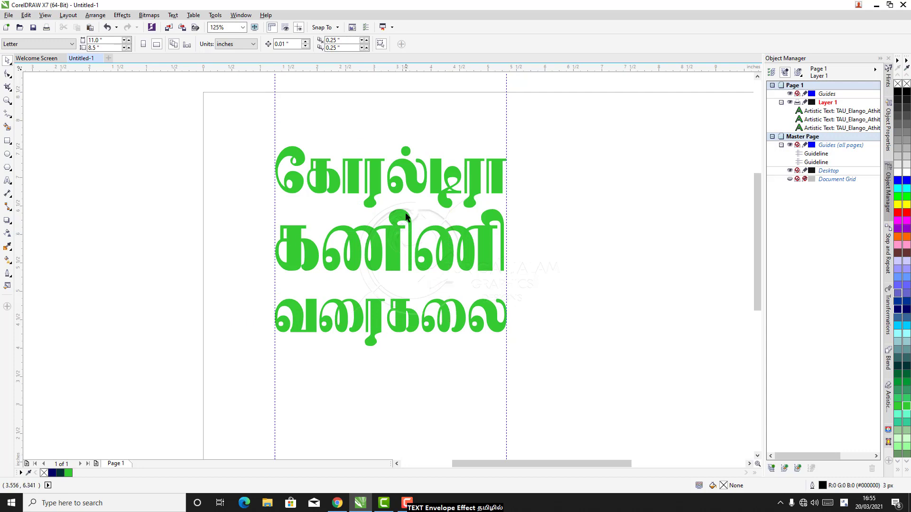
{"action": "left_click", "coordinate": [397, 243]}
{"action": "left_click", "coordinate": [8, 181]}
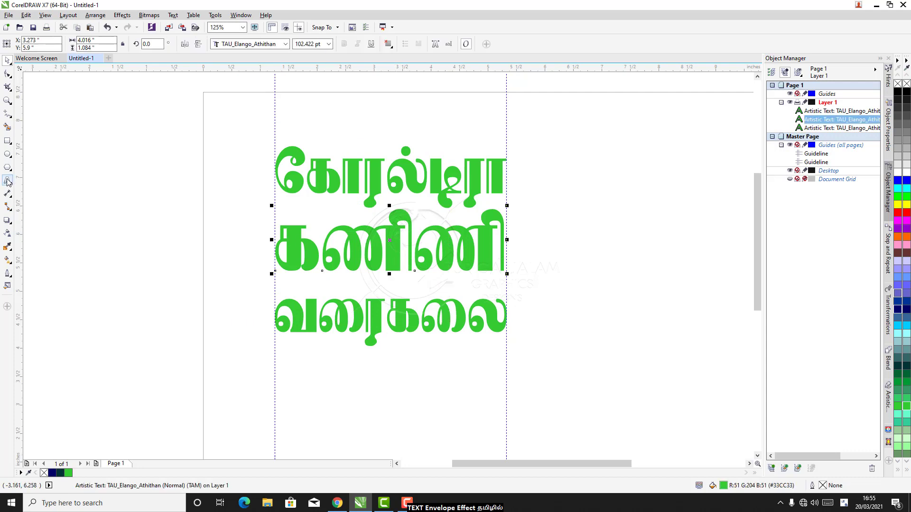
{"action": "left_click", "coordinate": [547, 257]}
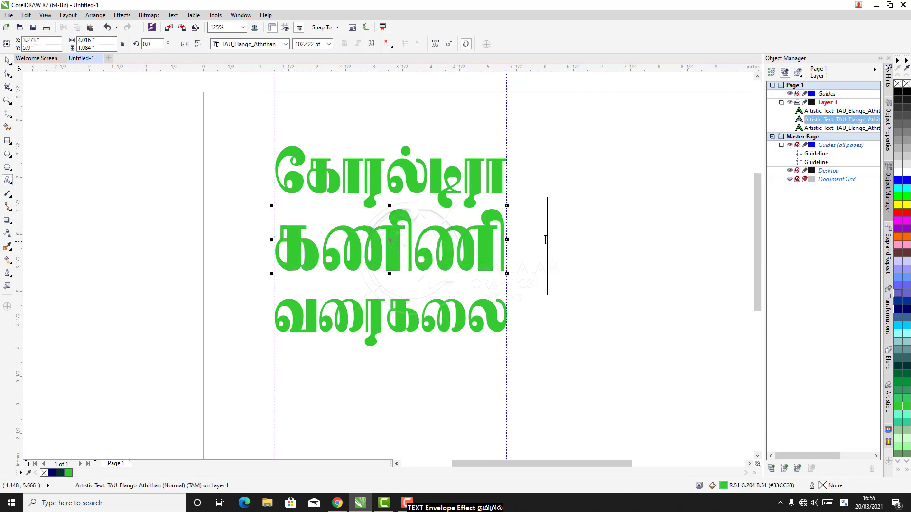
{"action": "left_click_drag", "start_coordinate": [536, 238], "coordinate": [321, 102]}
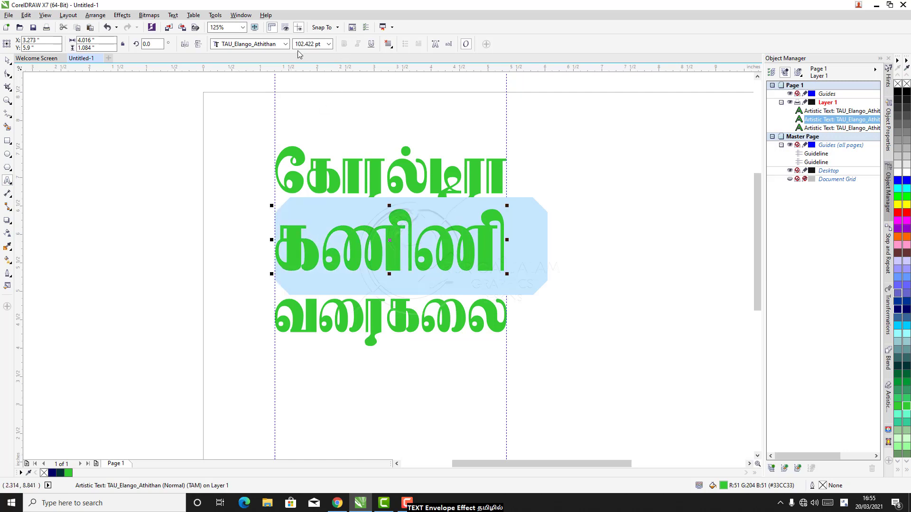
{"action": "left_click", "coordinate": [286, 43]}
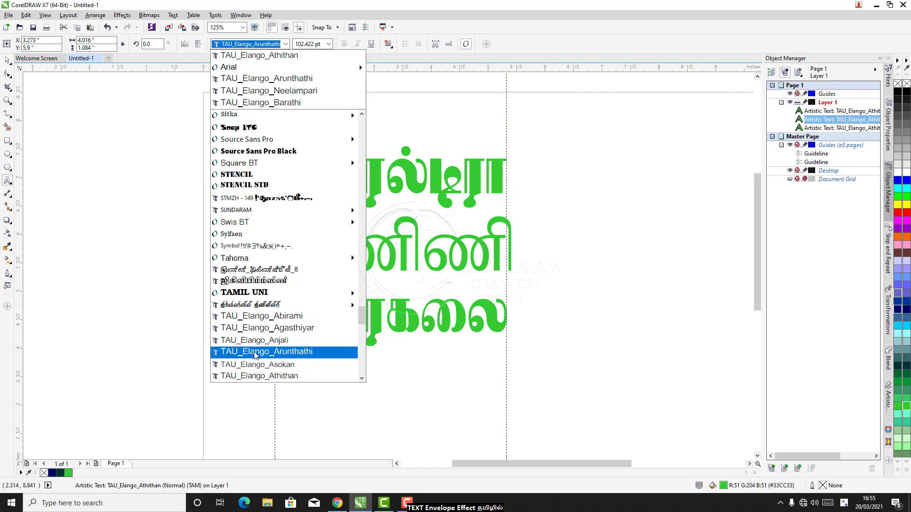
{"action": "left_click", "coordinate": [255, 352]}
{"action": "left_click", "coordinate": [362, 325]}
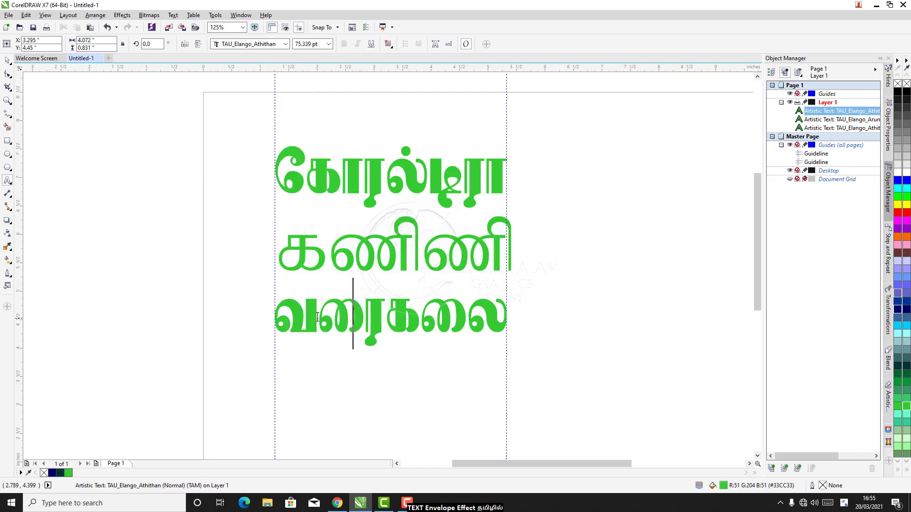
{"action": "left_click", "coordinate": [7, 61]}
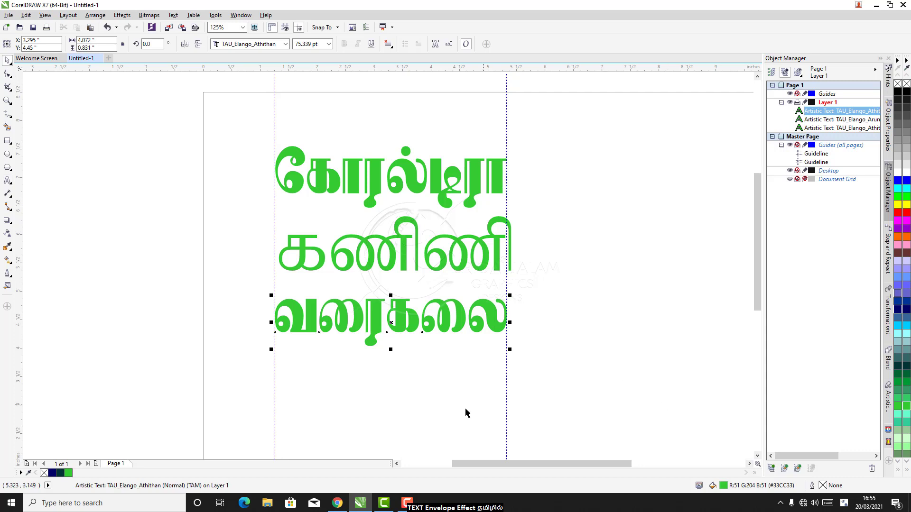
Scale the first line, கோரல்டிரா, proportionally from its centre to about 4.76 by 1.28 inches
{"action": "left_click", "coordinate": [468, 416]}
{"action": "left_click", "coordinate": [363, 213]}
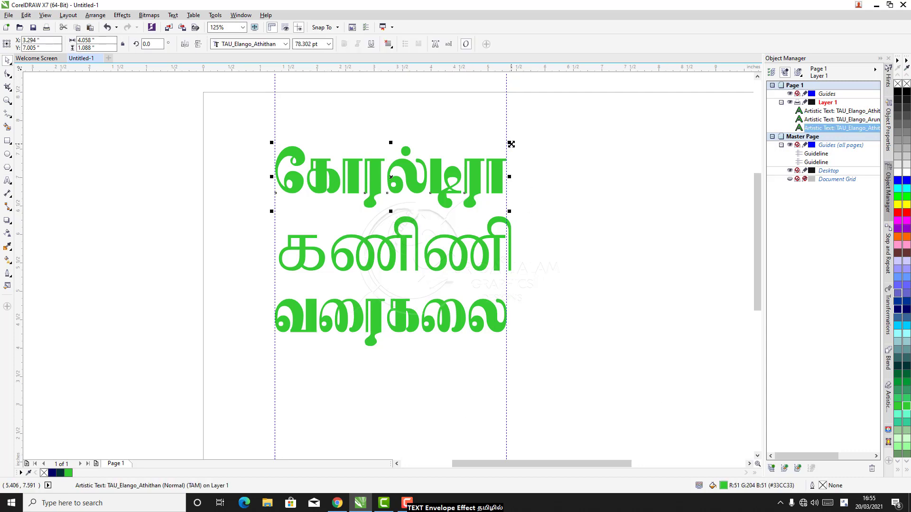
{"action": "left_click_drag", "start_coordinate": [509, 142], "coordinate": [531, 132]}
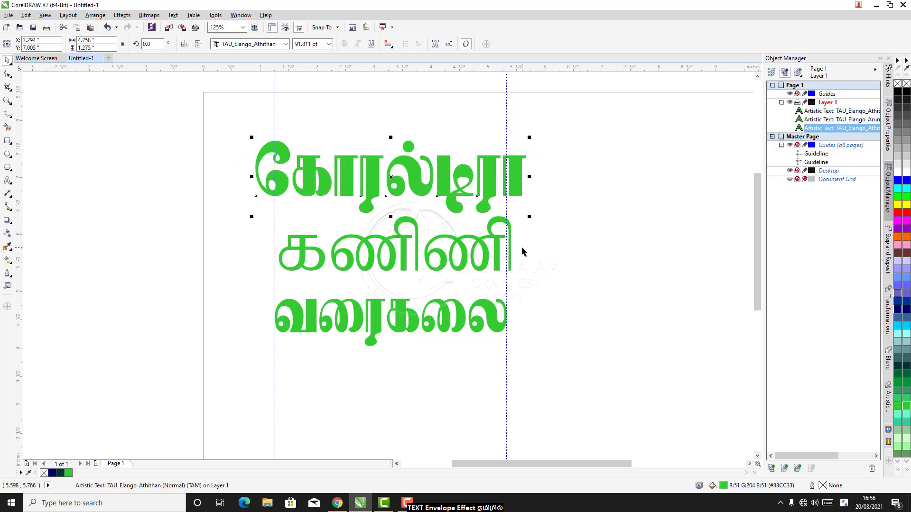
Nudge the first line rightward and upward to about X 3.48, Y 7.16 inches, clear of the second line
{"action": "key", "text": "Right"}
{"action": "key", "text": "Right"}
{"action": "key", "text": "Right"}
{"action": "key", "text": "Right"}
{"action": "key", "text": "Right"}
{"action": "key", "text": "Right"}
{"action": "key", "text": "Right"}
{"action": "key", "text": "Right"}
{"action": "key", "text": "Up"}
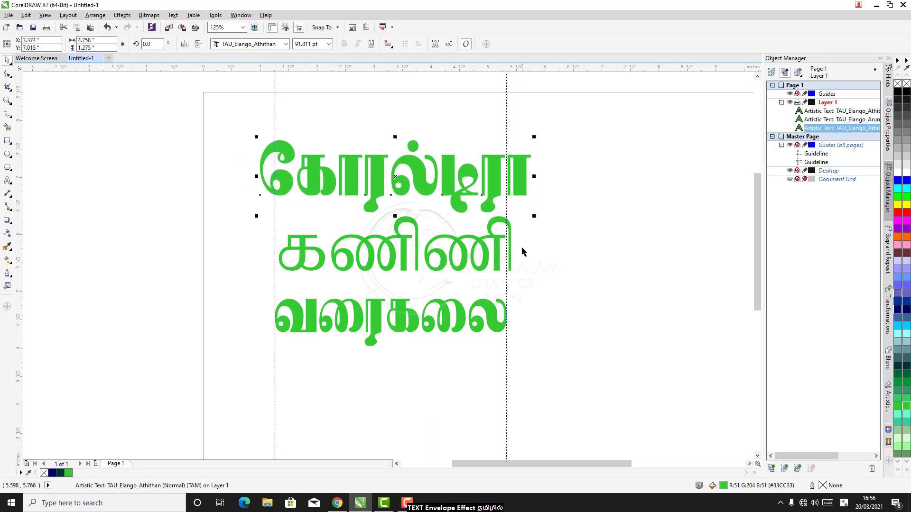
{"action": "key", "text": "Up"}
{"action": "key", "text": "Up"}
{"action": "key", "text": "Up"}
{"action": "key", "text": "Up"}
{"action": "key", "text": "Up"}
{"action": "key", "text": "Up"}
{"action": "key", "text": "Up"}
{"action": "key", "text": "Up"}
{"action": "key", "text": "Up"}
{"action": "key", "text": "Up"}
{"action": "key", "text": "Up"}
{"action": "key", "text": "Up"}
{"action": "key", "text": "Up"}
{"action": "key", "text": "Up"}
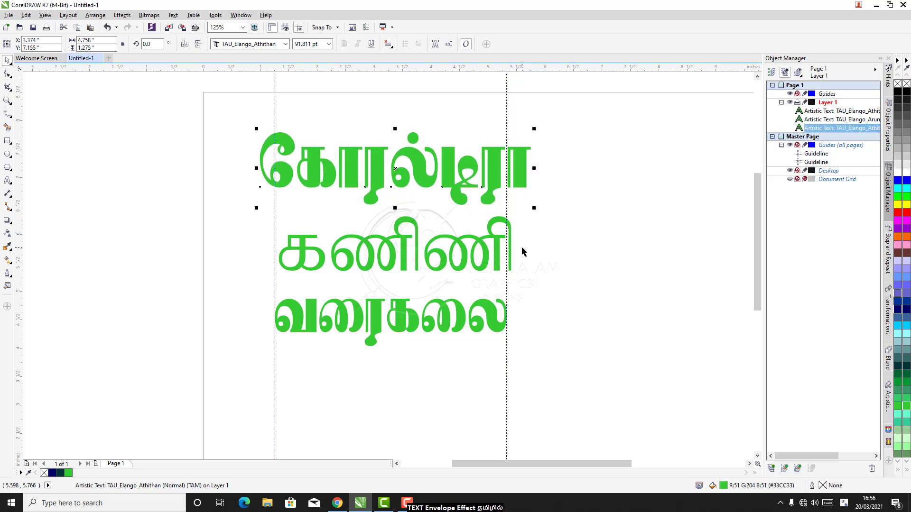
{"action": "key", "text": "Right"}
{"action": "key", "text": "Right"}
{"action": "key", "text": "Right"}
{"action": "key", "text": "Right"}
{"action": "key", "text": "Right"}
{"action": "key", "text": "Right"}
{"action": "key", "text": "Right"}
{"action": "key", "text": "Right"}
{"action": "key", "text": "Right"}
{"action": "key", "text": "Right"}
{"action": "key", "text": "Right"}
{"action": "key", "text": "Right"}
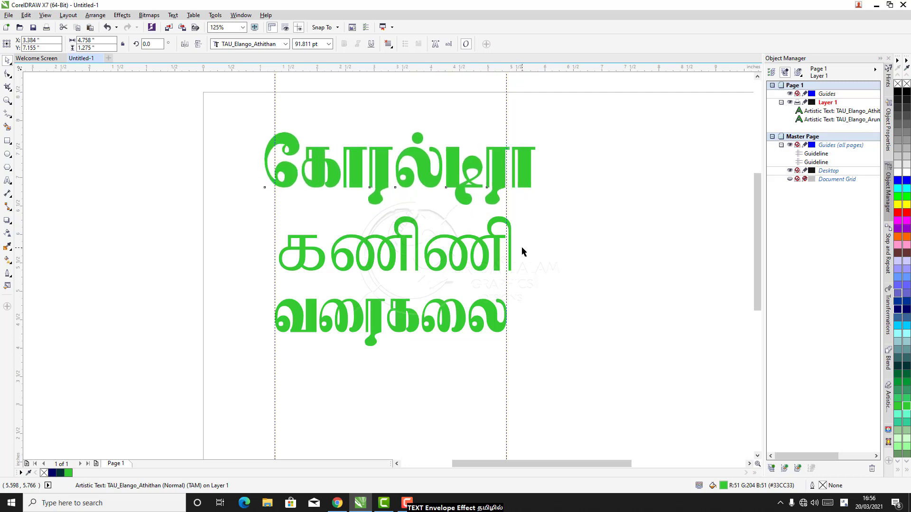
Select all three text lines and group them
{"action": "left_click", "coordinate": [541, 235]}
{"action": "left_click_drag", "start_coordinate": [226, 119], "coordinate": [617, 393]}
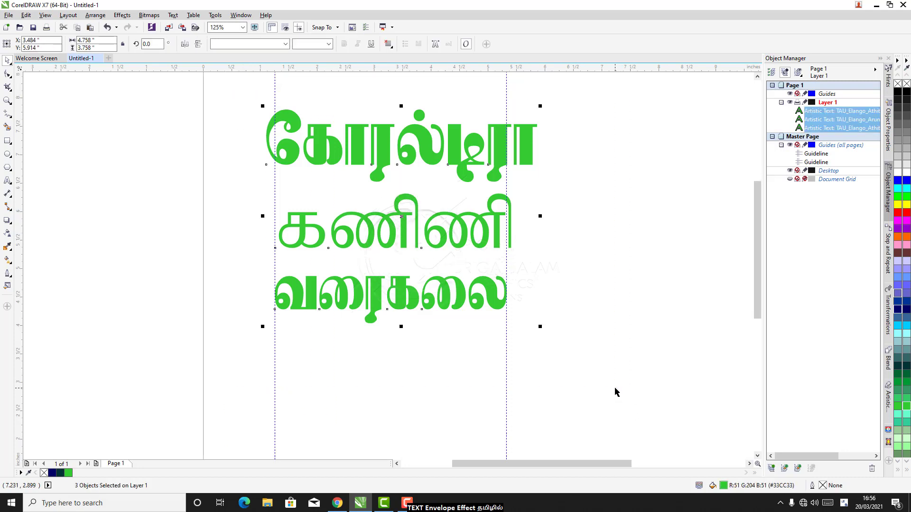
{"action": "key", "text": "ctrl+g"}
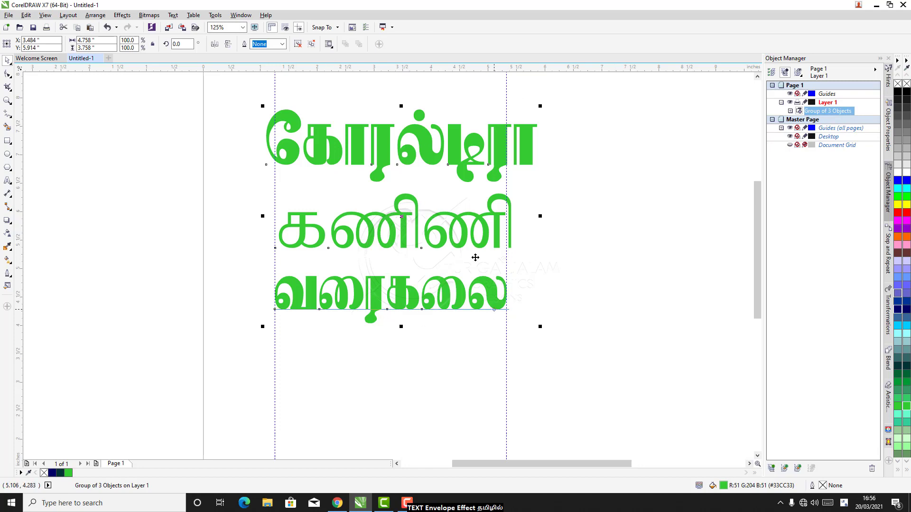
{"action": "left_click", "coordinate": [101, 17]}
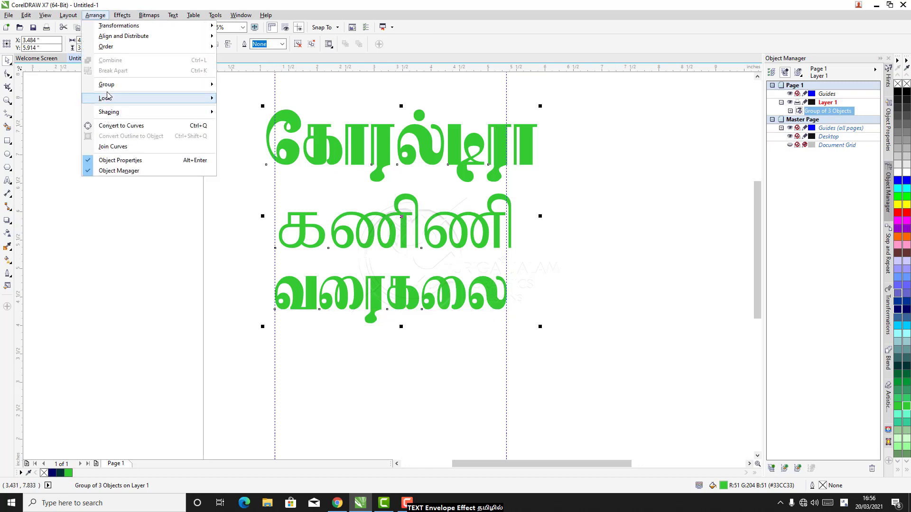
{"action": "mouse_move", "coordinate": [109, 85]}
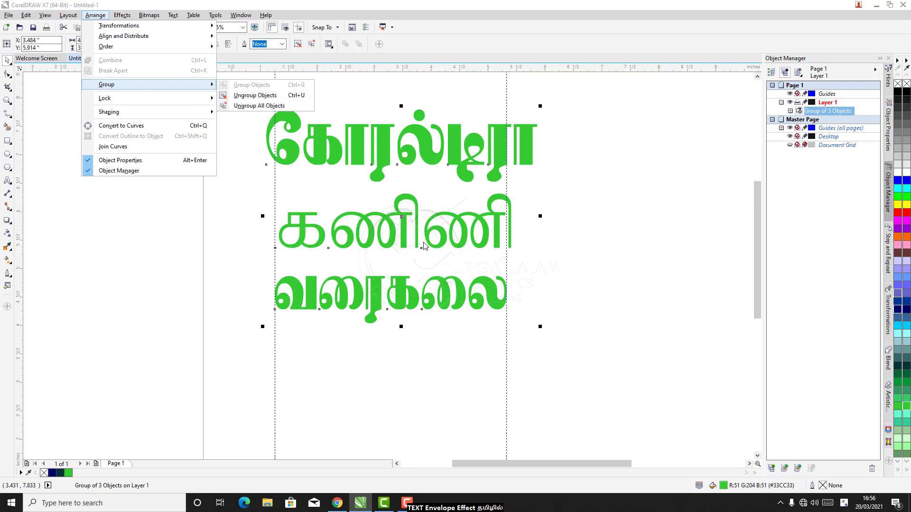
Scale the text group proportionally to 99.7%, about 4.74 by 3.75 inches
{"action": "scroll", "coordinate": [426, 246], "scroll_direction": "down", "scroll_amount": 2}
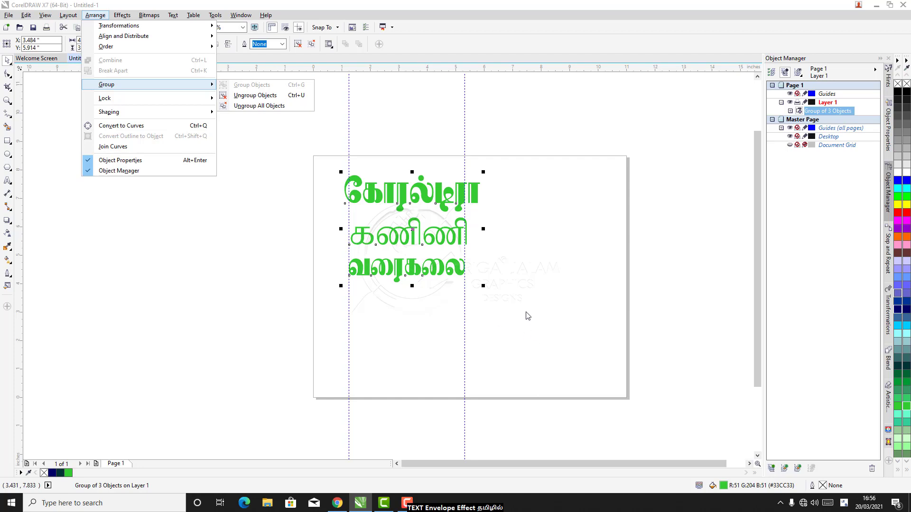
{"action": "left_click", "coordinate": [484, 288]}
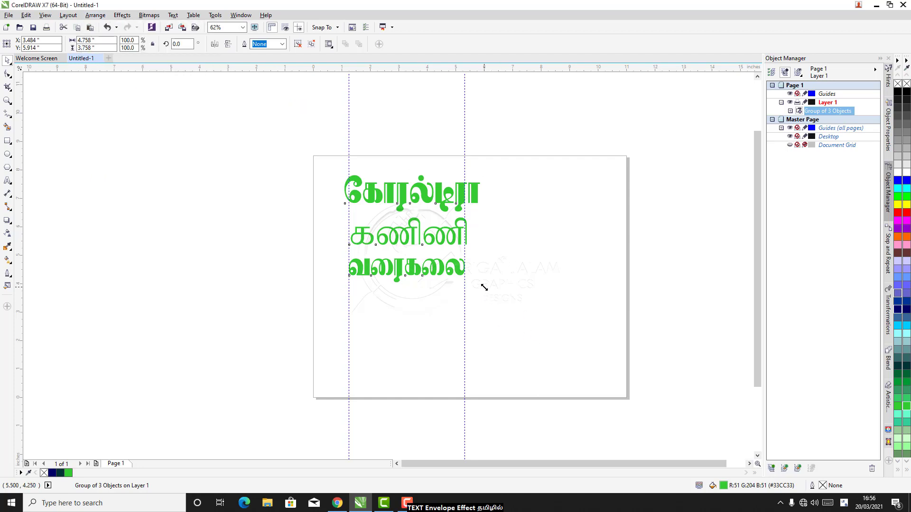
{"action": "mouse_move", "coordinate": [485, 288]}
{"action": "left_mouse_down"}
{"action": "mouse_move", "coordinate": [494, 305]}
{"action": "mouse_move", "coordinate": [483, 289]}
{"action": "left_mouse_up"}
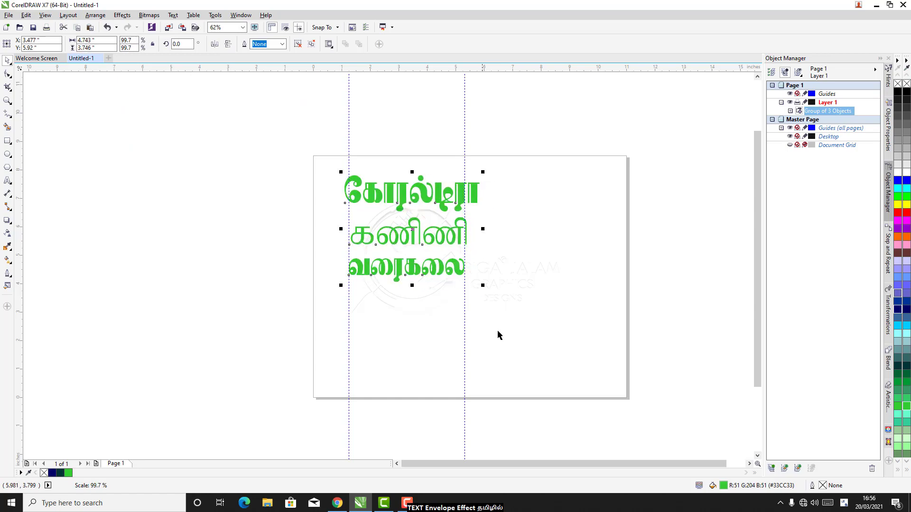
Undo the last scaling of the text group and move the group to about X 4.81, Y 4.64 inches
{"action": "key", "text": "ctrl+z"}
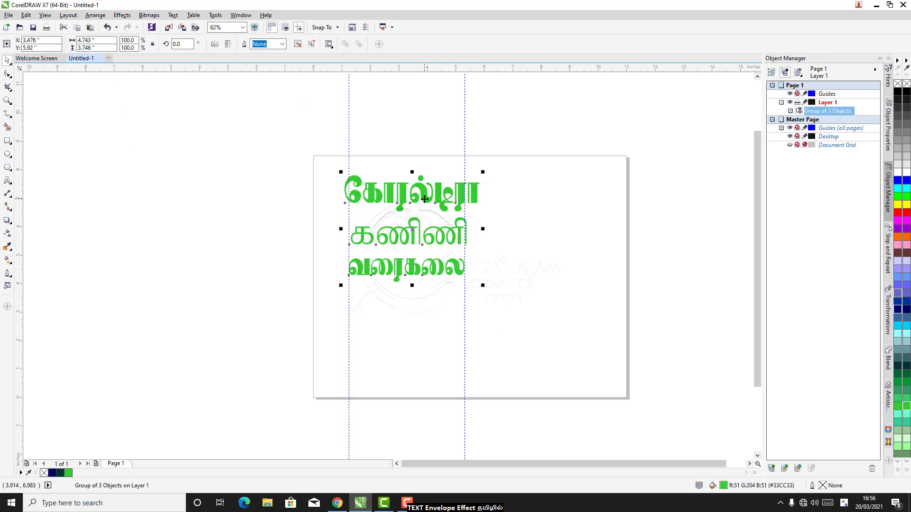
{"action": "left_click_drag", "start_coordinate": [425, 199], "coordinate": [462, 236]}
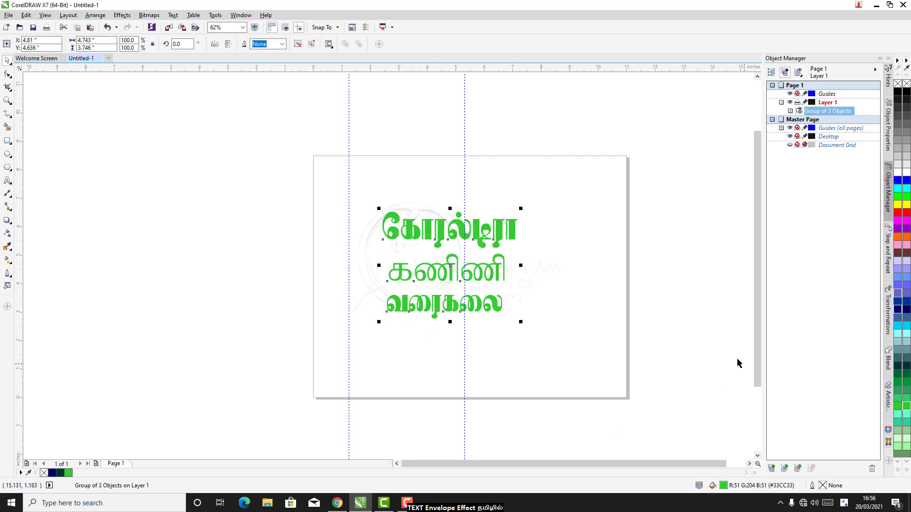
{"action": "left_click_drag", "start_coordinate": [757, 372], "coordinate": [760, 379]}
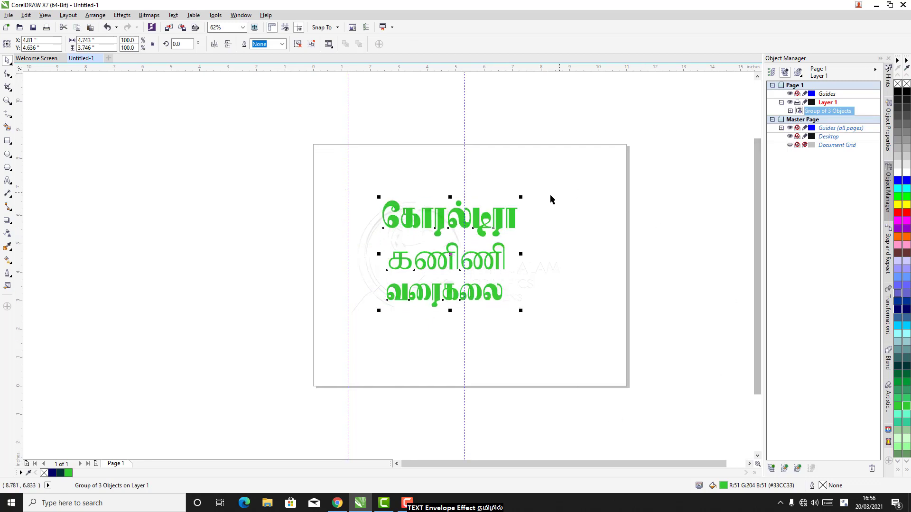
Open the Envelope effect settings for the text group
{"action": "left_click", "coordinate": [126, 17]}
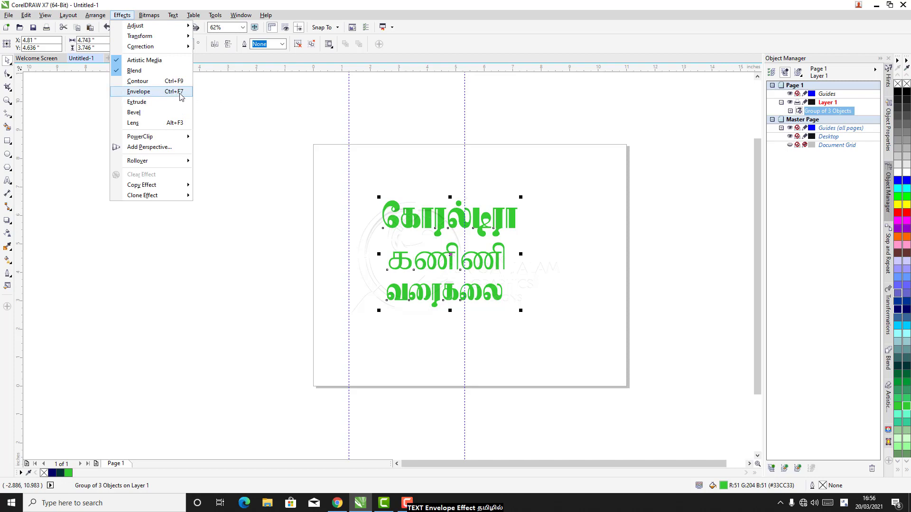
{"action": "left_click", "coordinate": [119, 96]}
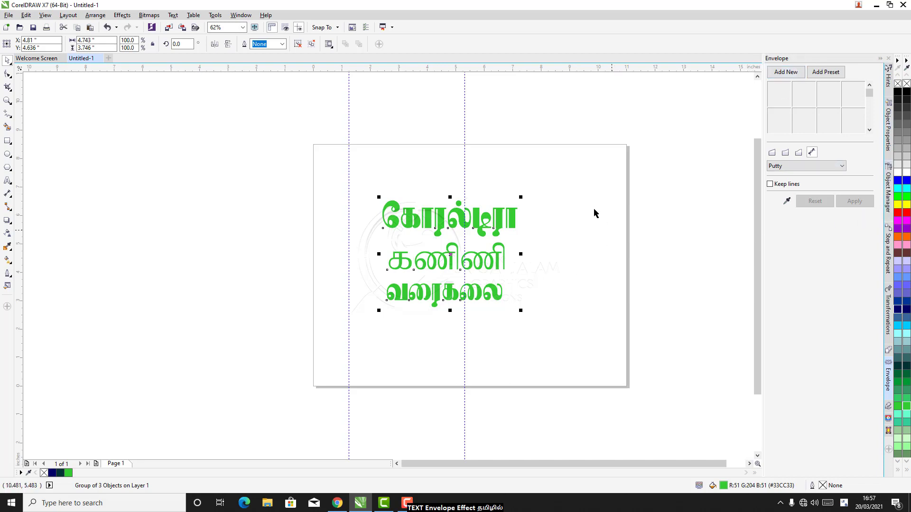
Delete the two vertical guidelines crossing the text
{"action": "left_click", "coordinate": [465, 178]}
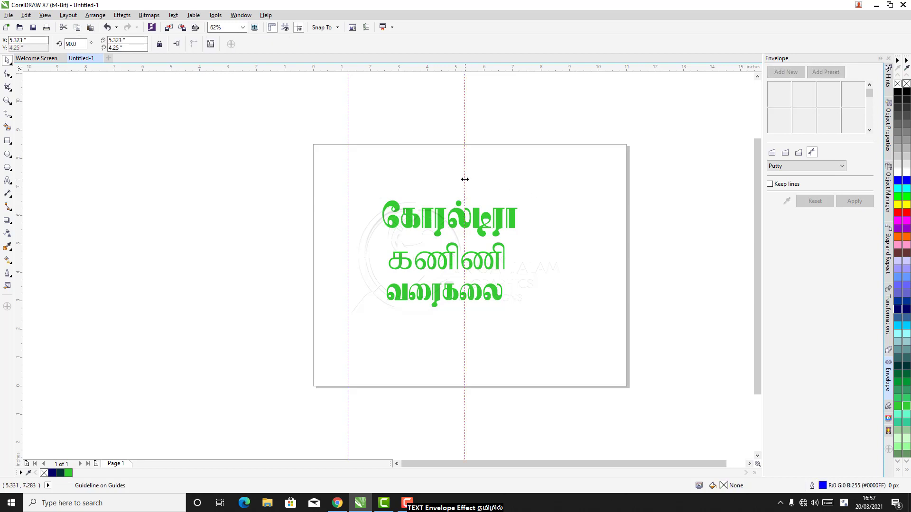
{"action": "key", "text": "Delete"}
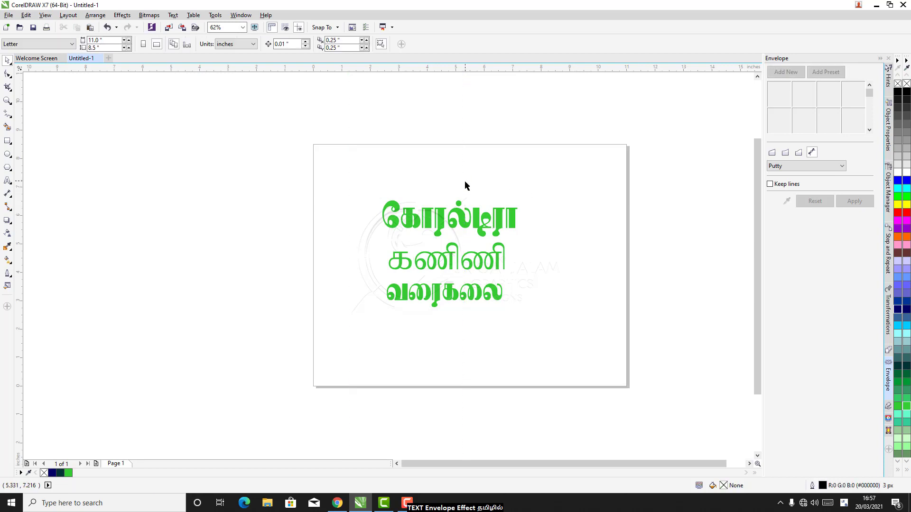
{"action": "scroll", "coordinate": [488, 243], "scroll_direction": "up", "scroll_amount": 2}
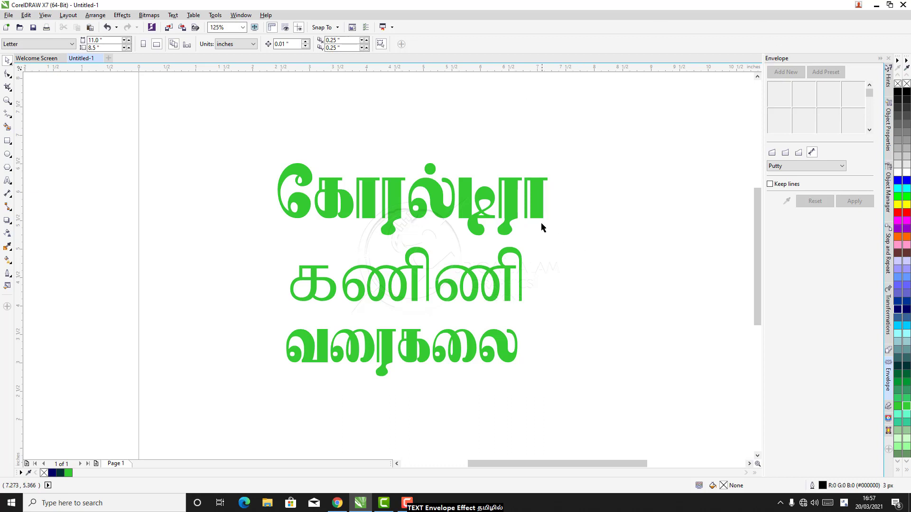
{"action": "scroll", "coordinate": [542, 230], "scroll_direction": "down", "scroll_amount": 2}
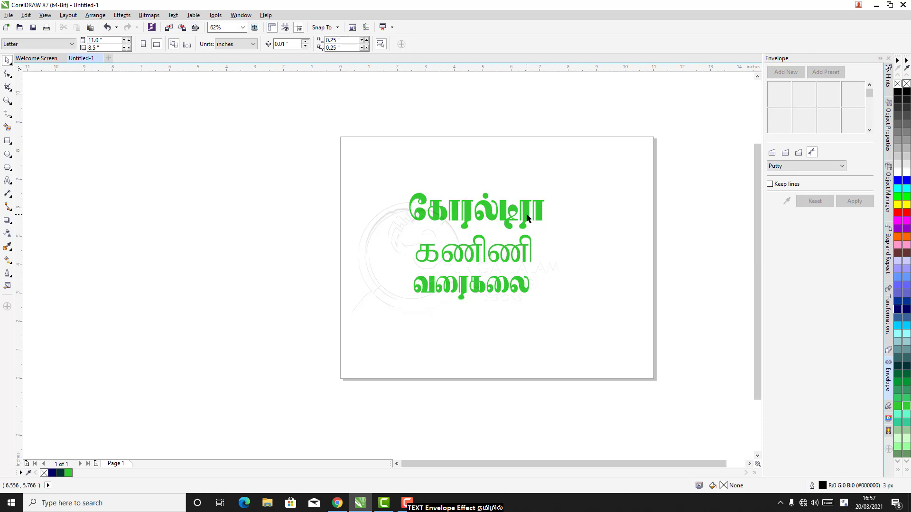
Add a new envelope to the text group and apply the Straight Line mode
{"action": "left_click", "coordinate": [527, 217]}
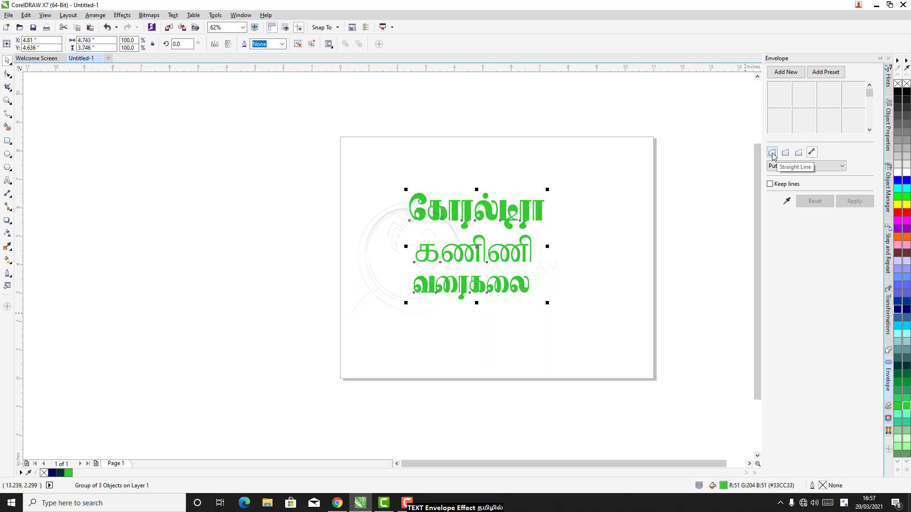
{"action": "left_click", "coordinate": [786, 71]}
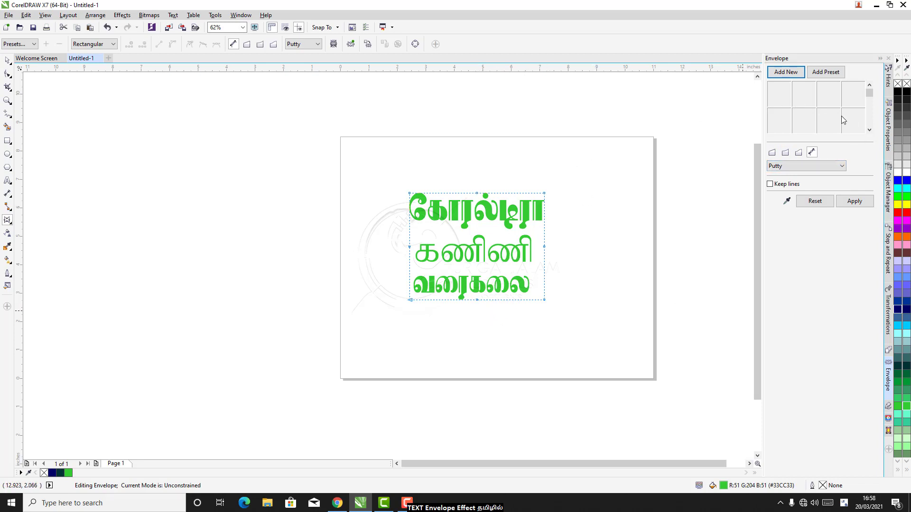
{"action": "left_click", "coordinate": [772, 155]}
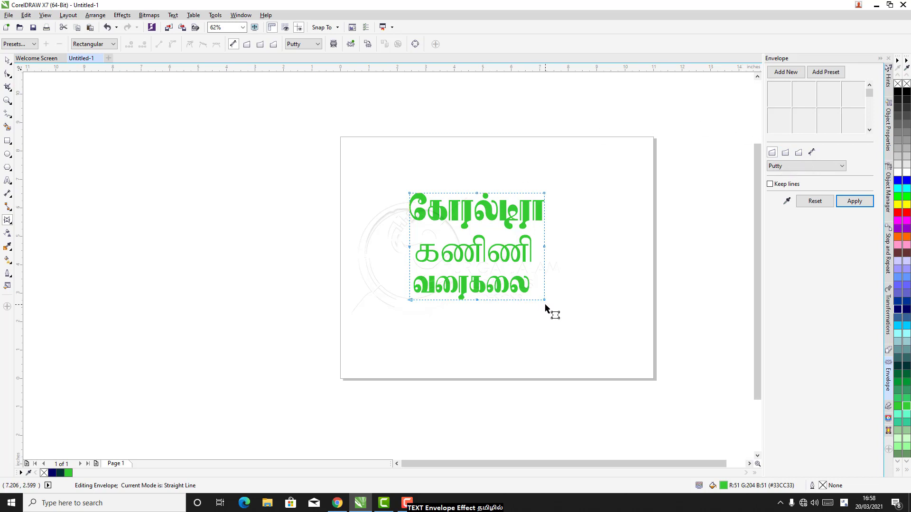
Undo back through the guideline deletion, and move the text group to about X 2.43, Y 6.10 inches
{"action": "left_click", "coordinate": [108, 28]}
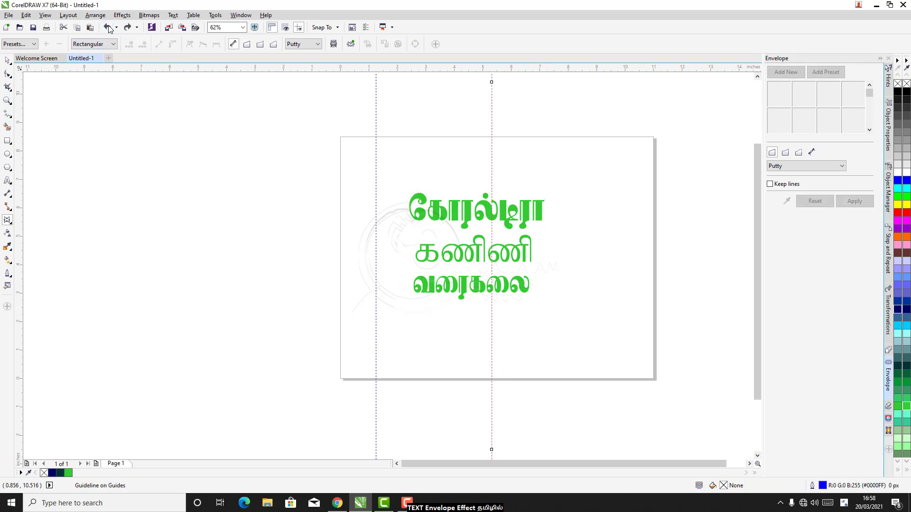
{"action": "left_click", "coordinate": [7, 60]}
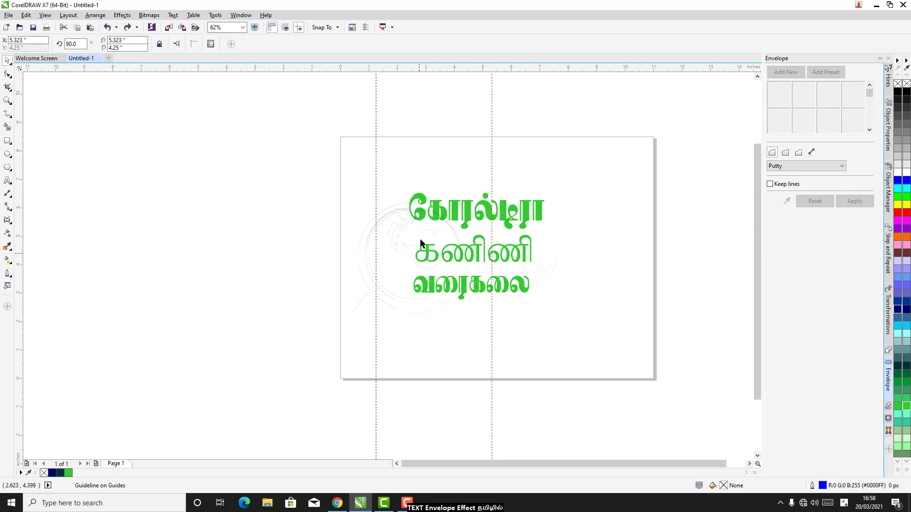
{"action": "left_click", "coordinate": [440, 217]}
{"action": "left_click_drag", "start_coordinate": [445, 212], "coordinate": [377, 172]}
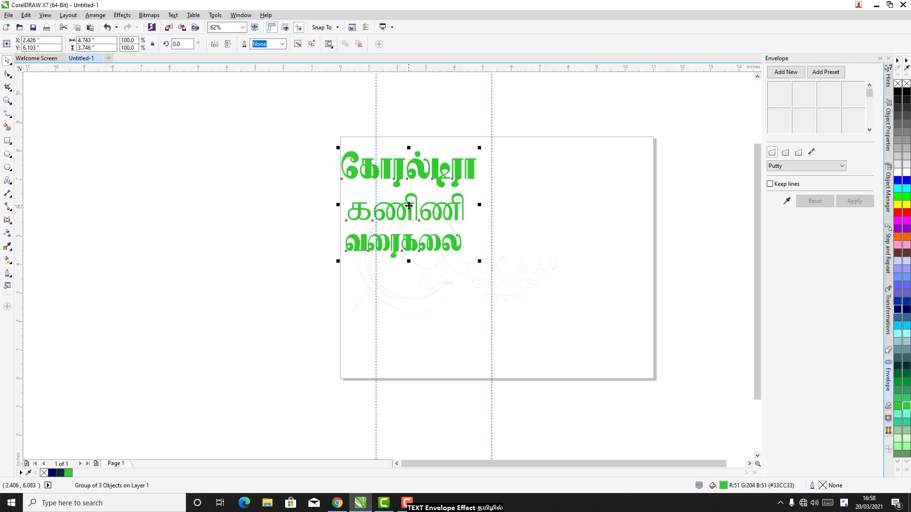
Duplicate the text group twice, placing one copy at about X -2.60, Y 6.11 and the other at about X 7.69, Y 6.08 inches
{"action": "left_click_drag", "start_coordinate": [408, 206], "coordinate": [266, 205]}
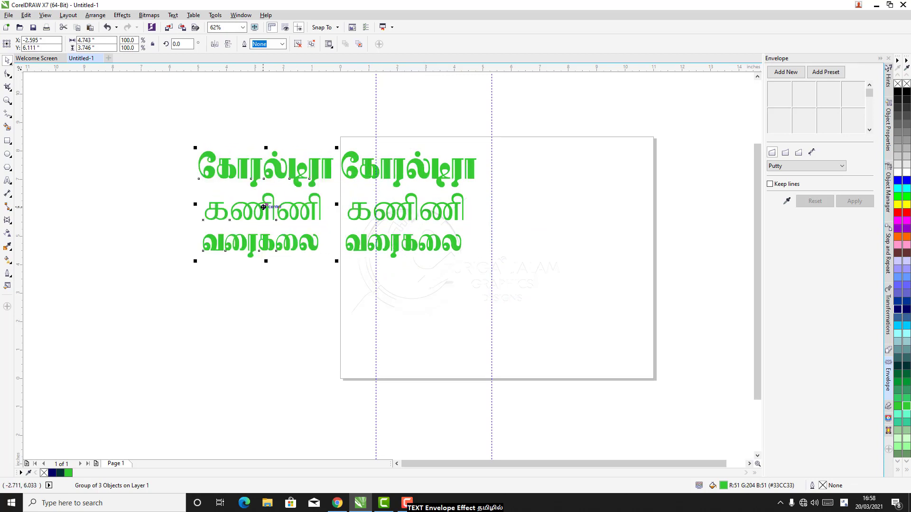
{"action": "left_click", "coordinate": [442, 178]}
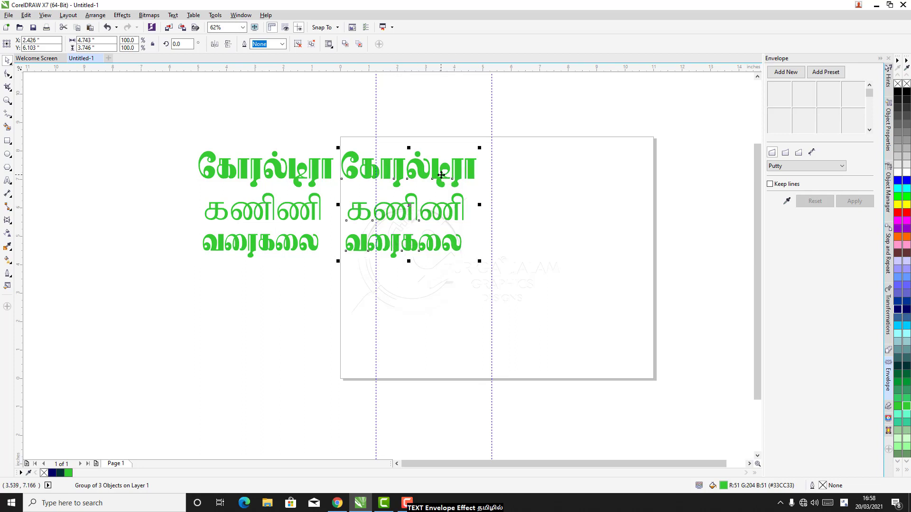
{"action": "left_click_drag", "start_coordinate": [411, 205], "coordinate": [556, 207]}
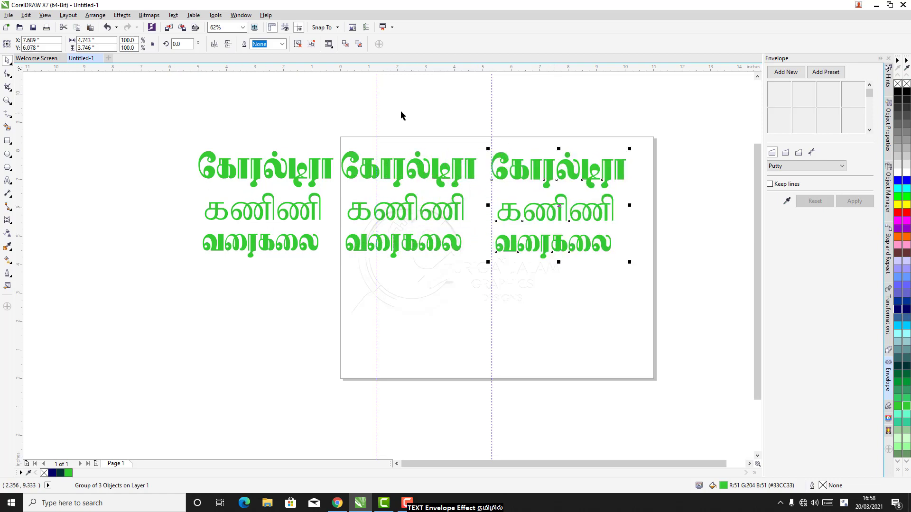
Add a Straight Line envelope to the text copy outside the page and raise its lower-right corner about two-thirds of the envelope's height
{"action": "left_click", "coordinate": [284, 176]}
{"action": "scroll", "coordinate": [246, 173], "scroll_direction": "up", "scroll_amount": 3}
{"action": "scroll", "coordinate": [246, 173], "scroll_direction": "down", "scroll_amount": 3}
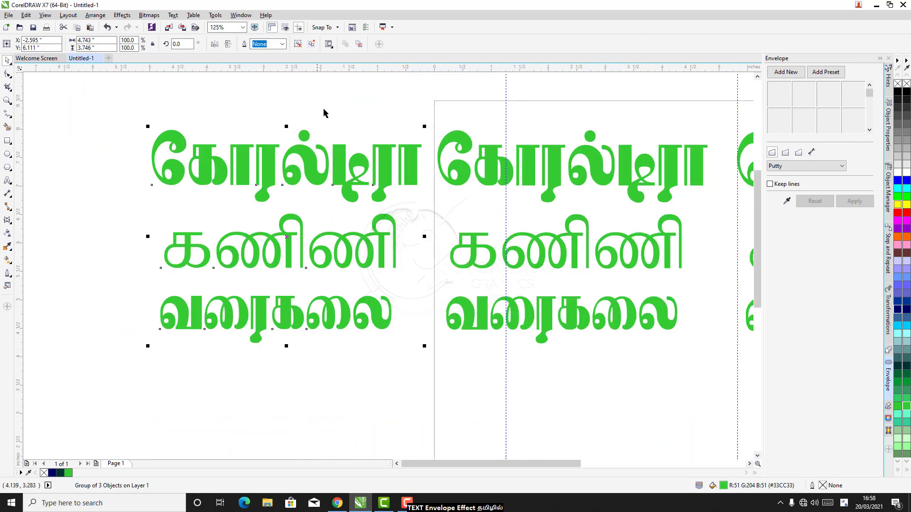
{"action": "left_click", "coordinate": [122, 15]}
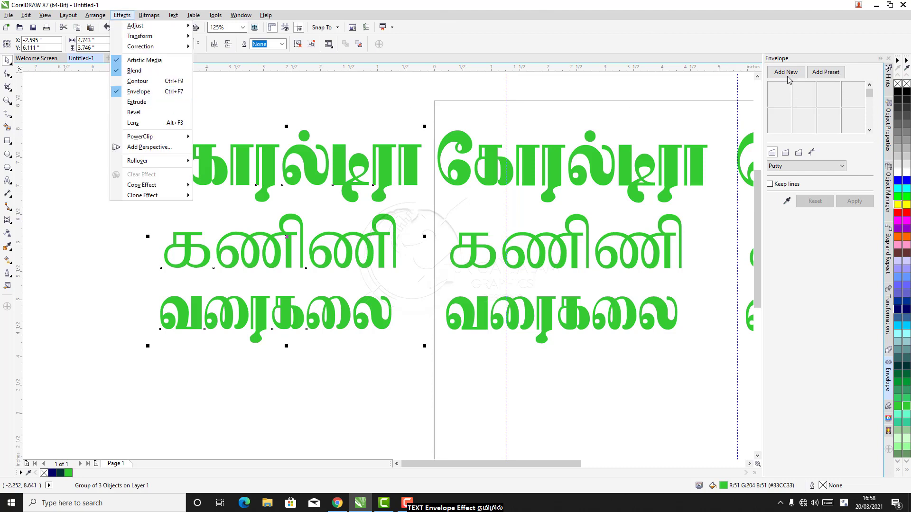
{"action": "left_click", "coordinate": [320, 123]}
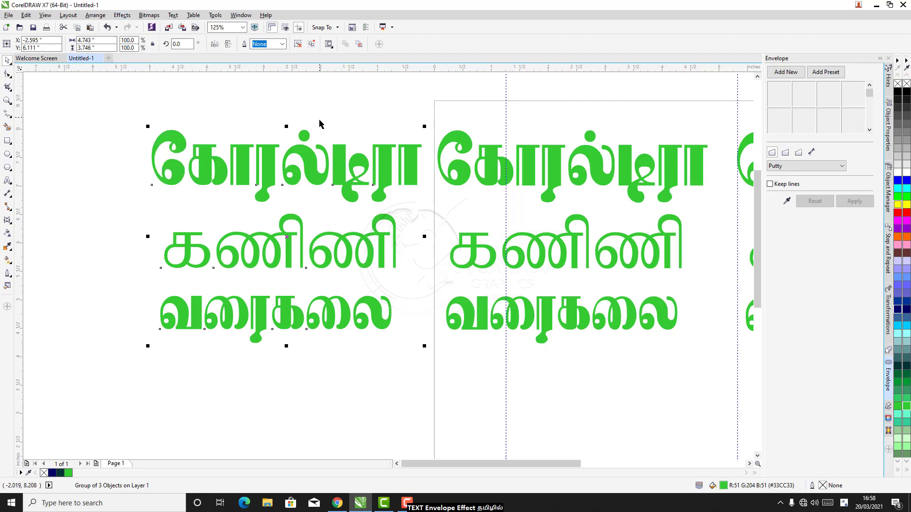
{"action": "left_click", "coordinate": [308, 158]}
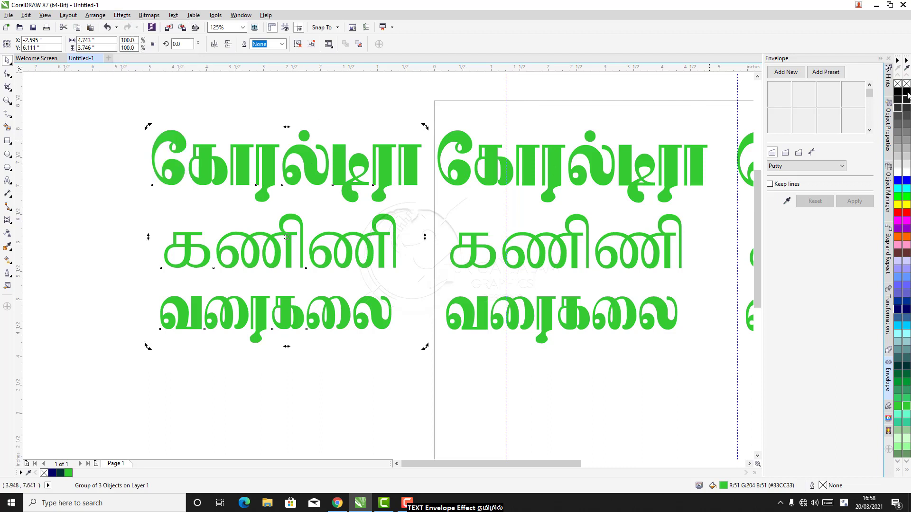
{"action": "left_click", "coordinate": [787, 72]}
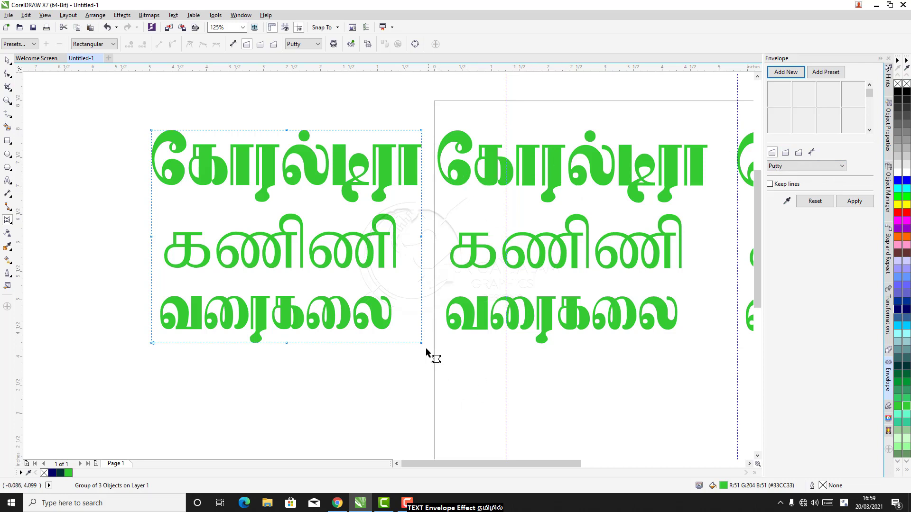
{"action": "left_click_drag", "start_coordinate": [422, 343], "coordinate": [417, 202]}
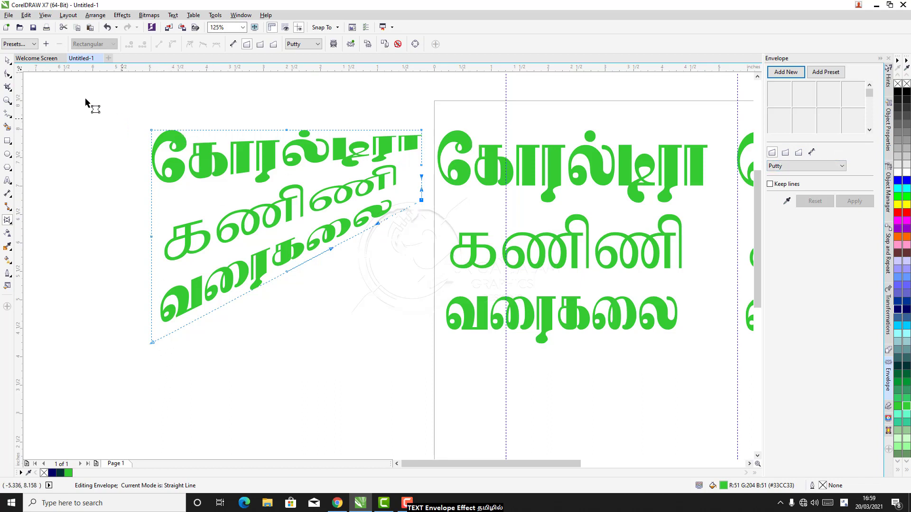
{"action": "left_click", "coordinate": [8, 62]}
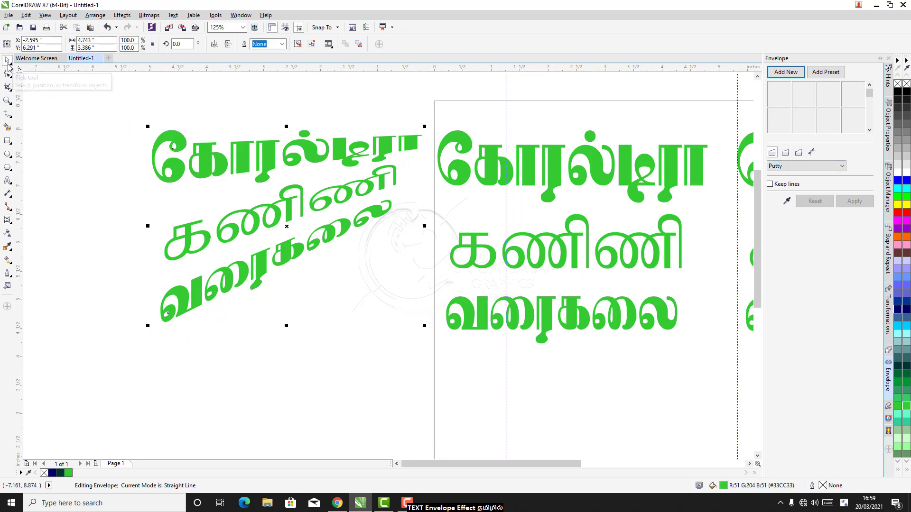
Move the middle text group to about X -2.32, Y 2.83 inches, below the slanted text, and give it a Single Arc envelope
{"action": "left_click", "coordinate": [555, 166]}
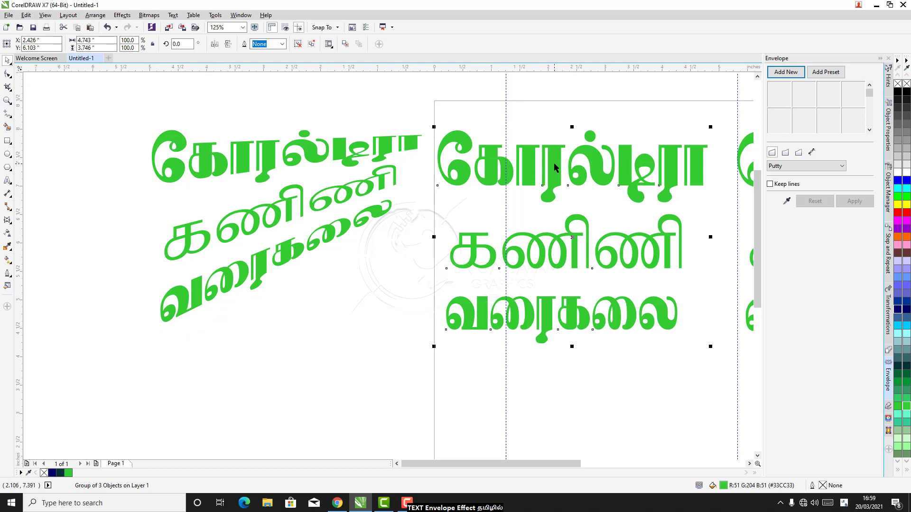
{"action": "left_click_drag", "start_coordinate": [553, 162], "coordinate": [284, 351]}
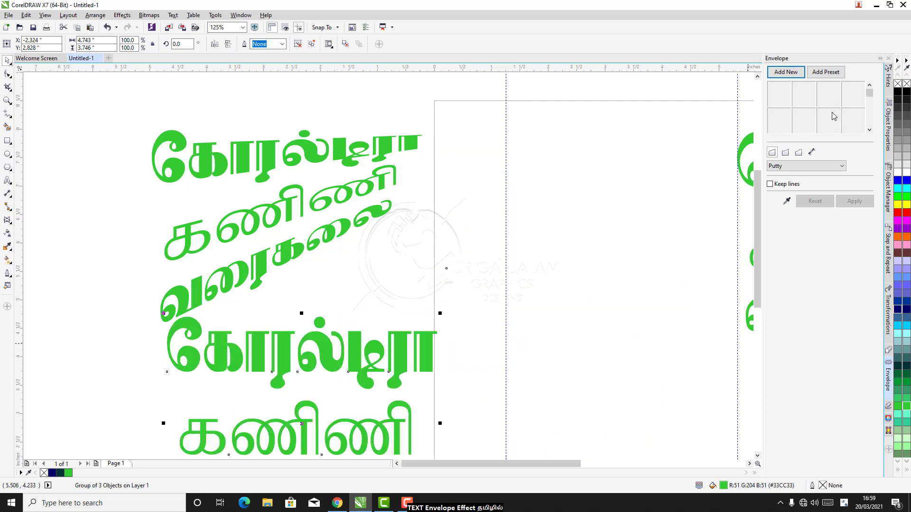
{"action": "left_click", "coordinate": [793, 73]}
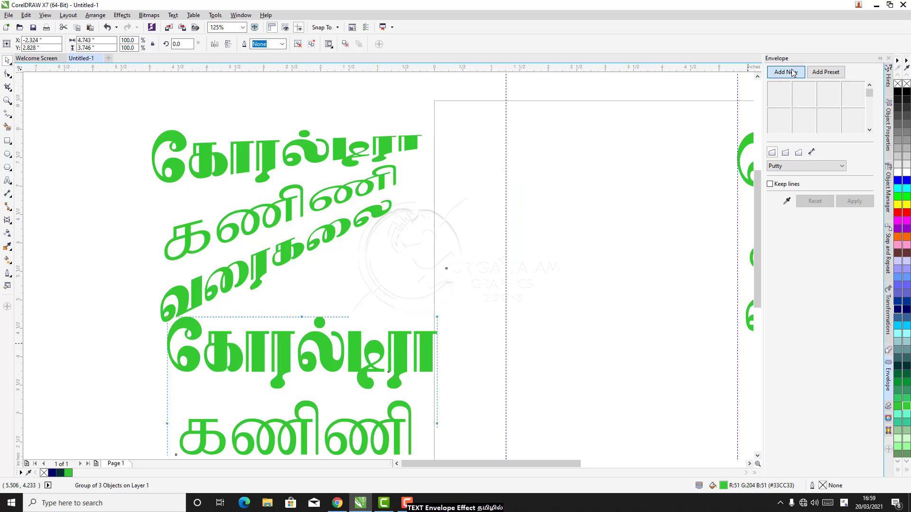
{"action": "left_click", "coordinate": [786, 154]}
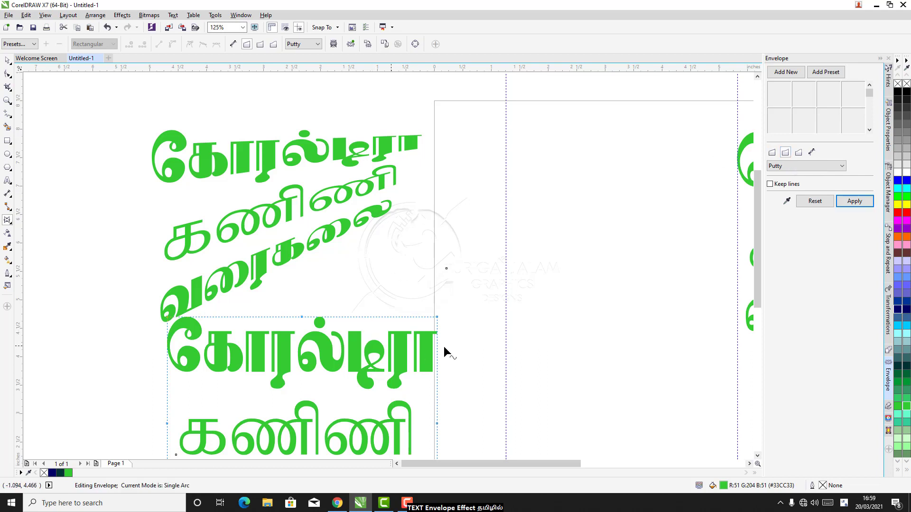
Arch the envelope's upper edge by raising its middle node until the text is about 4.47 inches tall
{"action": "scroll", "coordinate": [755, 265], "scroll_direction": "down", "scroll_amount": 5}
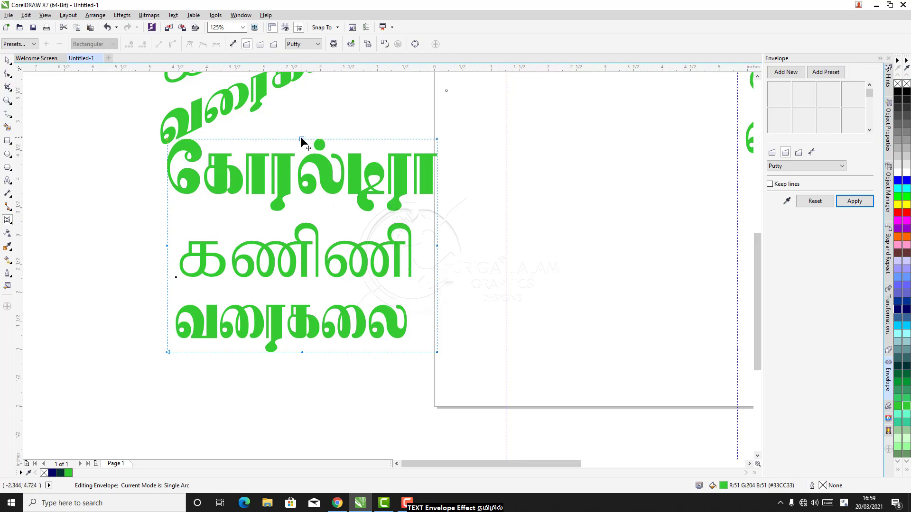
{"action": "left_click_drag", "start_coordinate": [301, 138], "coordinate": [303, 96]}
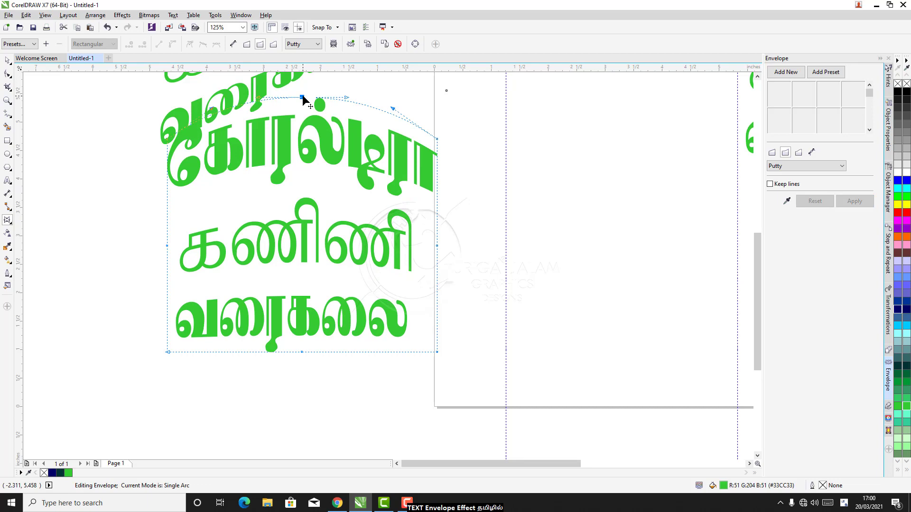
{"action": "left_click", "coordinate": [8, 60]}
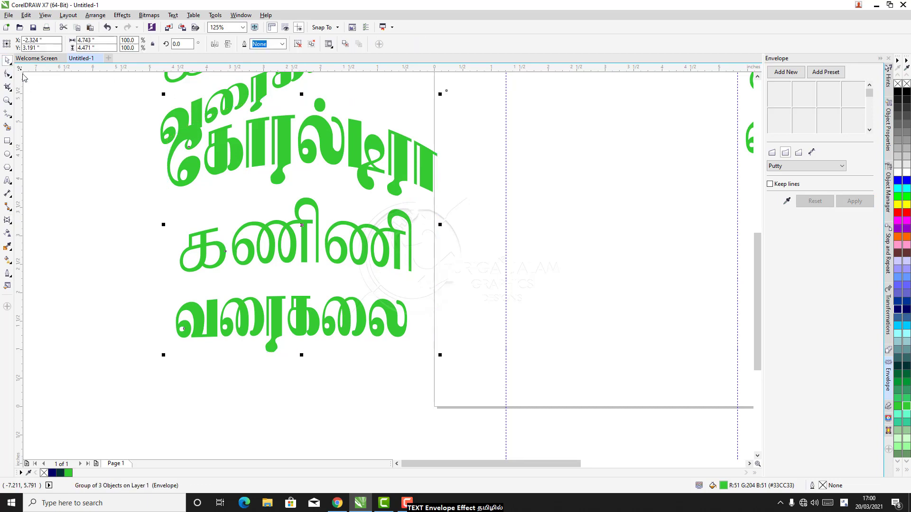
Move the arched text group onto the page at about X 2.74, Y 2.76 inches
{"action": "left_click_drag", "start_coordinate": [301, 226], "coordinate": [576, 250]}
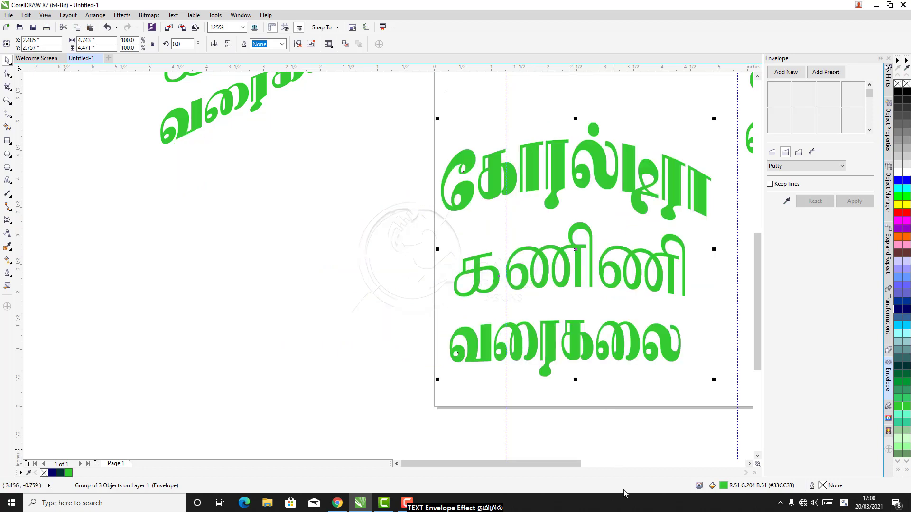
{"action": "left_click", "coordinate": [749, 464]}
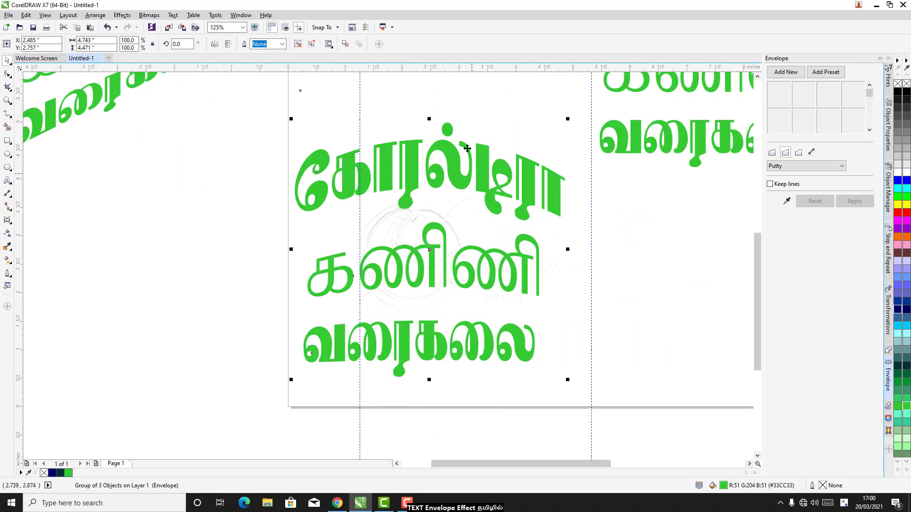
{"action": "left_click_drag", "start_coordinate": [459, 186], "coordinate": [474, 186]}
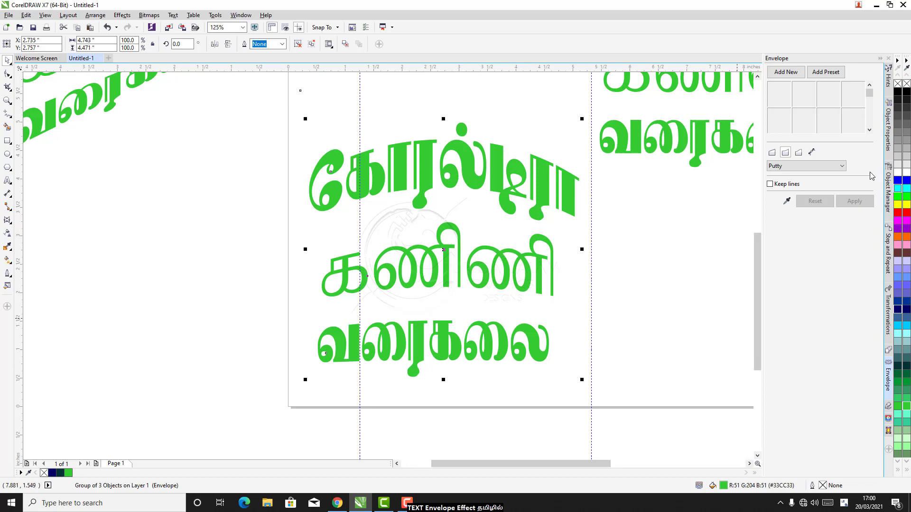
Bulge the arched text's upper and lower edges outward to about 5.64 inches tall and move it off the page to about X -2.17, Y 2.40 inches
{"action": "left_click", "coordinate": [791, 76]}
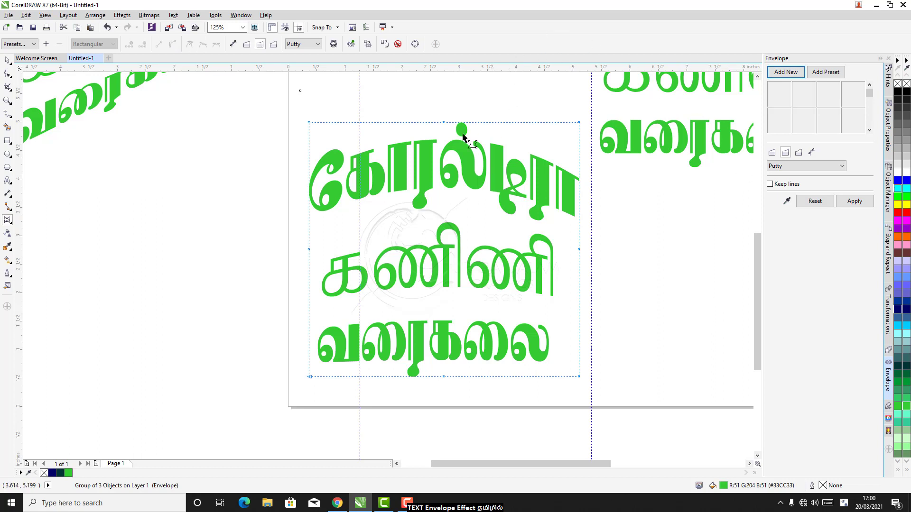
{"action": "left_click_drag", "start_coordinate": [444, 122], "coordinate": [451, 87]}
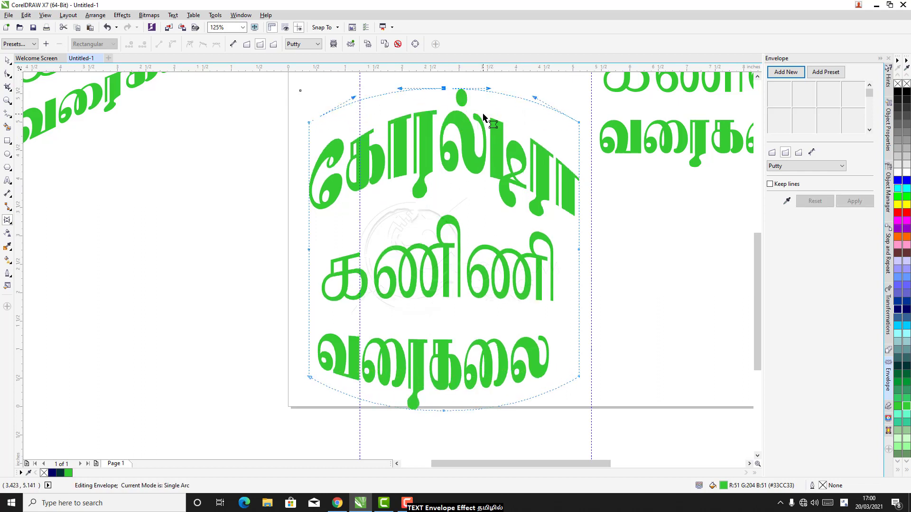
{"action": "scroll", "coordinate": [519, 265], "scroll_direction": "down", "scroll_amount": 2}
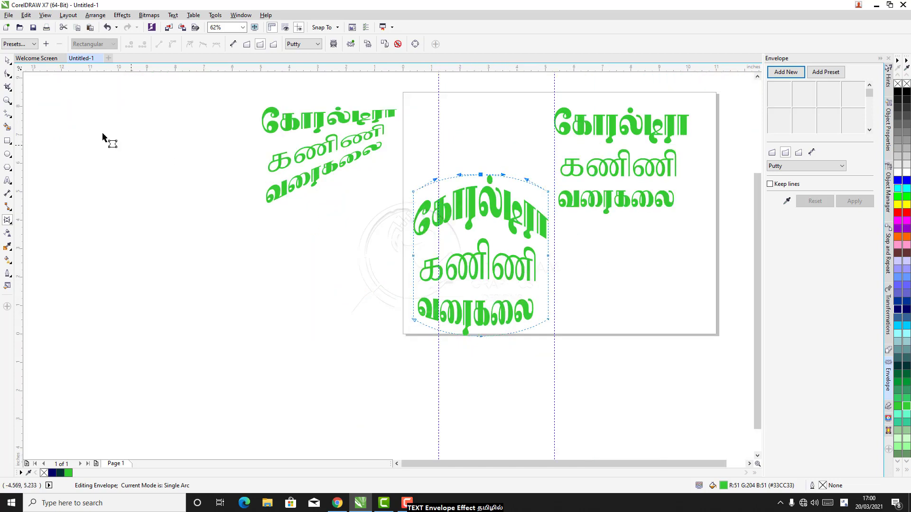
{"action": "left_click", "coordinate": [7, 61]}
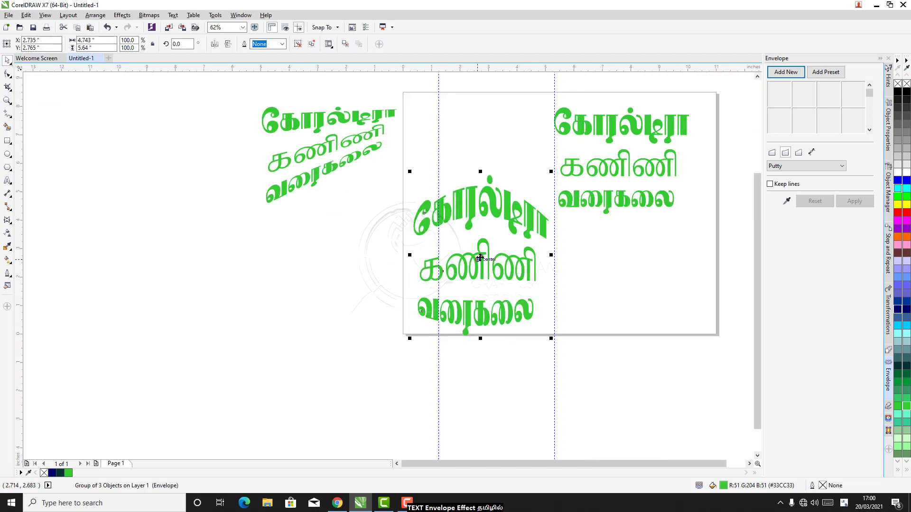
{"action": "left_click_drag", "start_coordinate": [479, 258], "coordinate": [292, 274]}
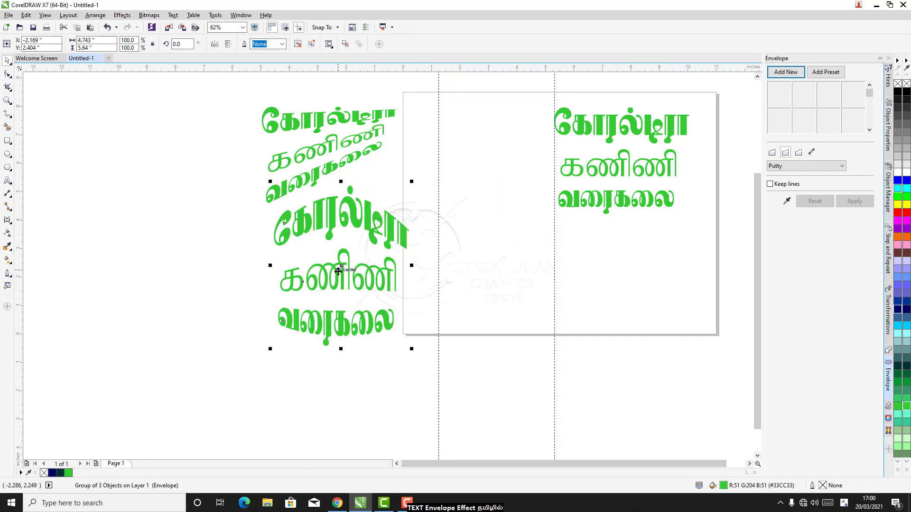
Move the undistorted text group to about X 6.54, Y 3.61 inches and give it a Double Arc envelope
{"action": "left_click", "coordinate": [618, 134]}
{"action": "left_click_drag", "start_coordinate": [616, 134], "coordinate": [582, 201]}
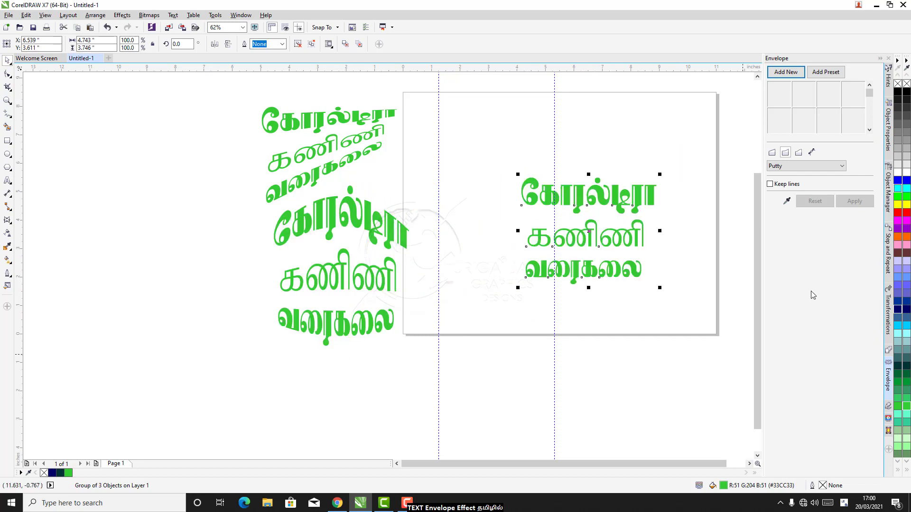
{"action": "left_click", "coordinate": [787, 73]}
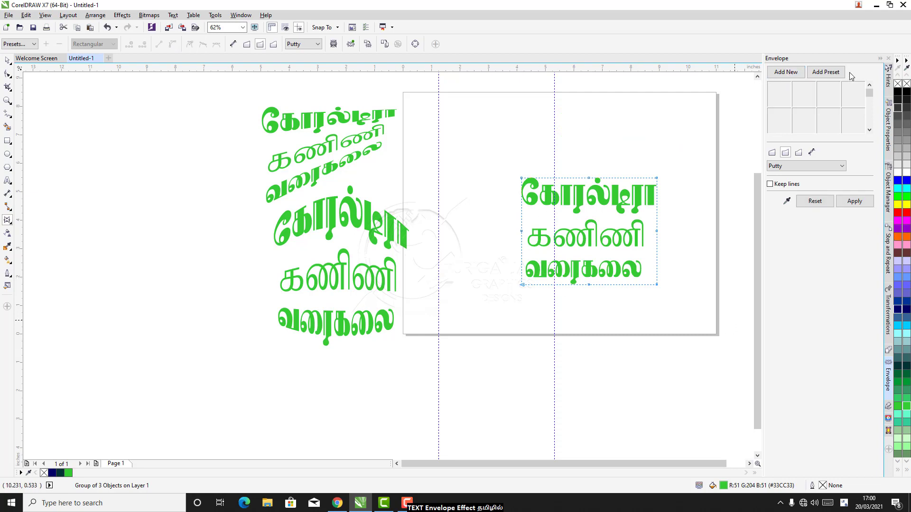
{"action": "left_click", "coordinate": [799, 156]}
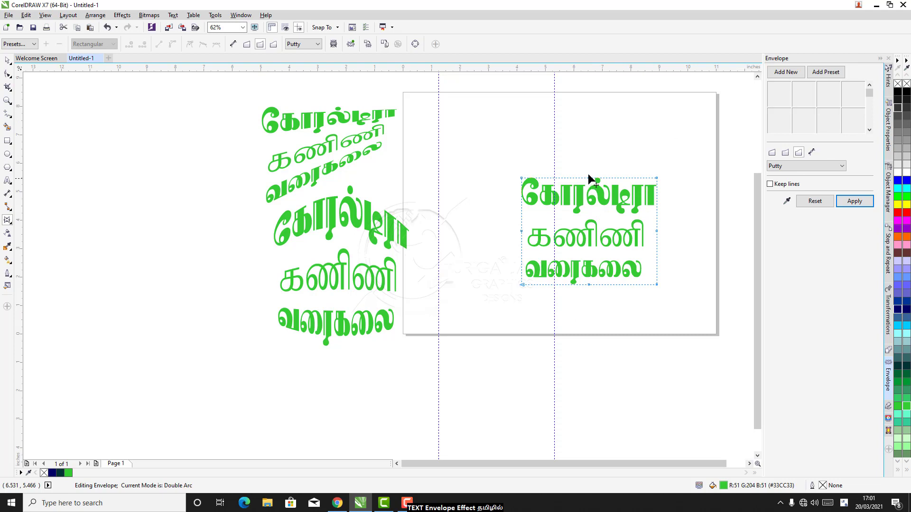
Try raising the Double Arc envelope's upper middle node alone and both middle nodes together, undoing each change
{"action": "left_click_drag", "start_coordinate": [588, 178], "coordinate": [588, 141]}
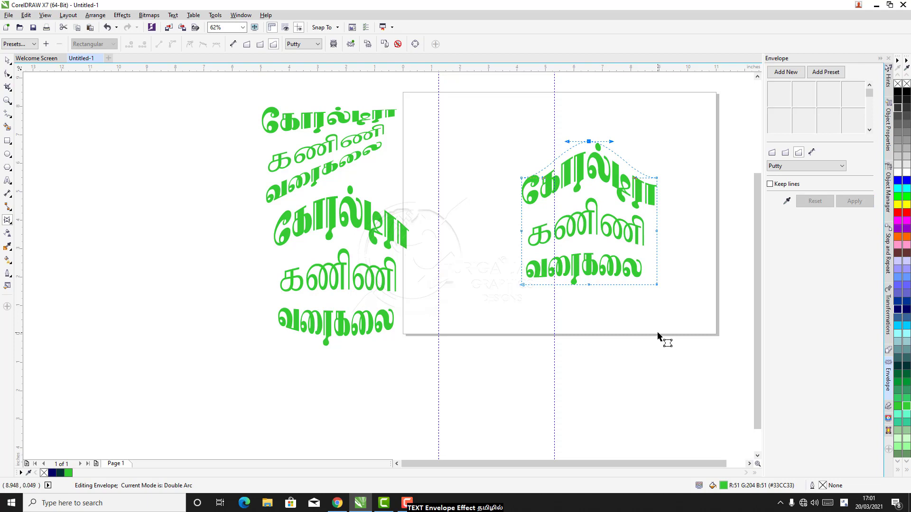
{"action": "key", "text": "ctrl+z"}
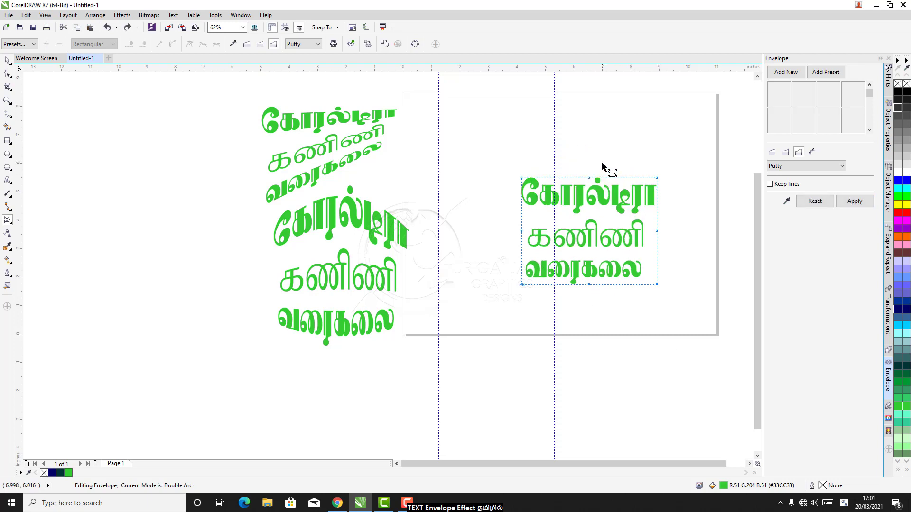
{"action": "left_click", "coordinate": [579, 265]}
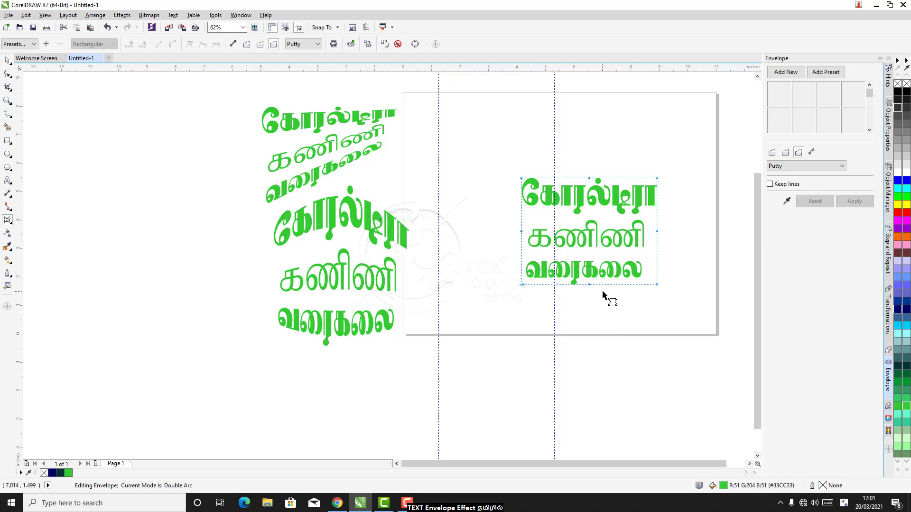
{"action": "key", "text": "ctrl+z"}
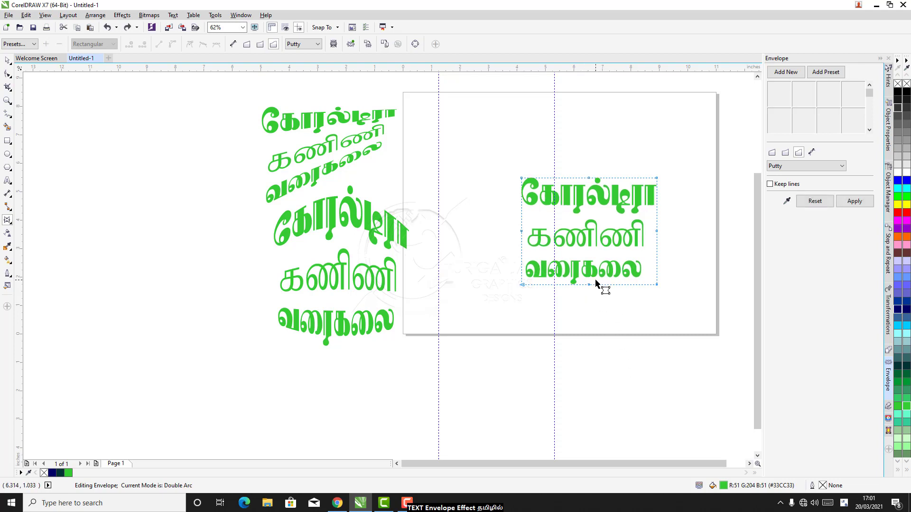
{"action": "left_click", "coordinate": [591, 285]}
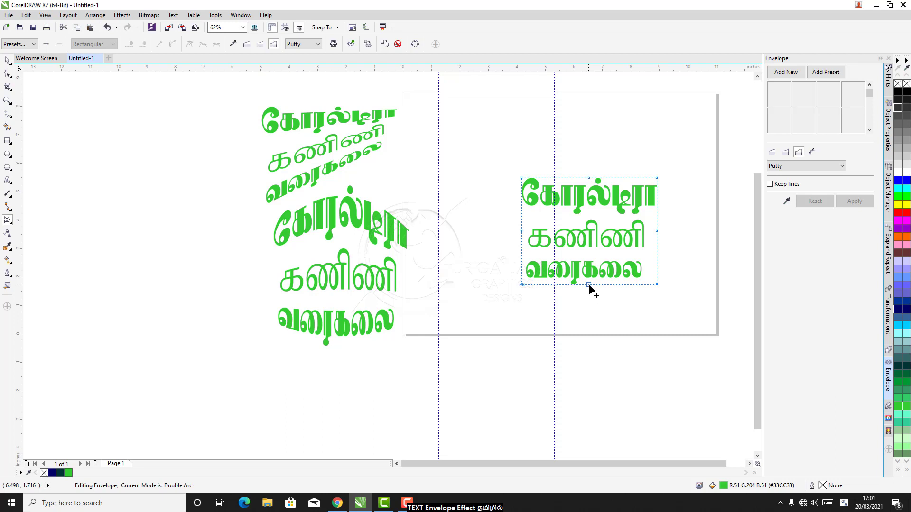
{"action": "left_click_drag", "start_coordinate": [588, 285], "coordinate": [589, 279]}
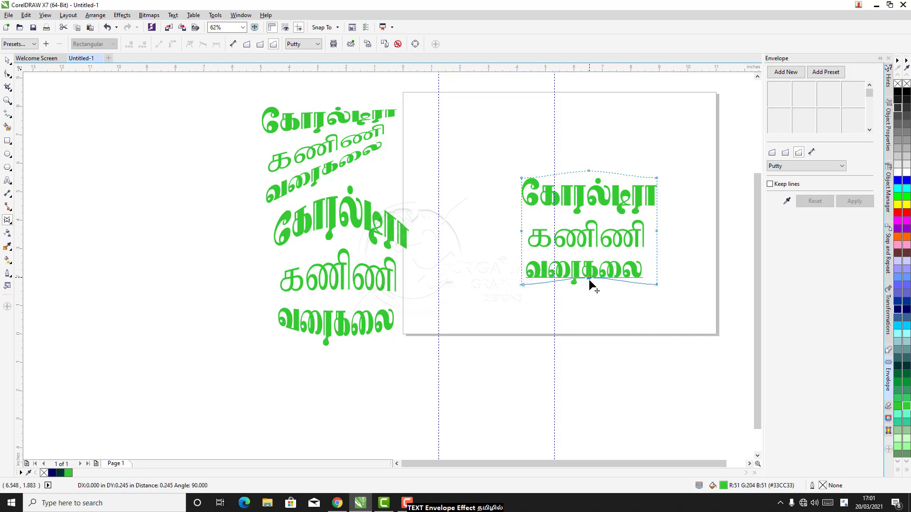
{"action": "left_click_drag", "start_coordinate": [589, 280], "coordinate": [593, 240]}
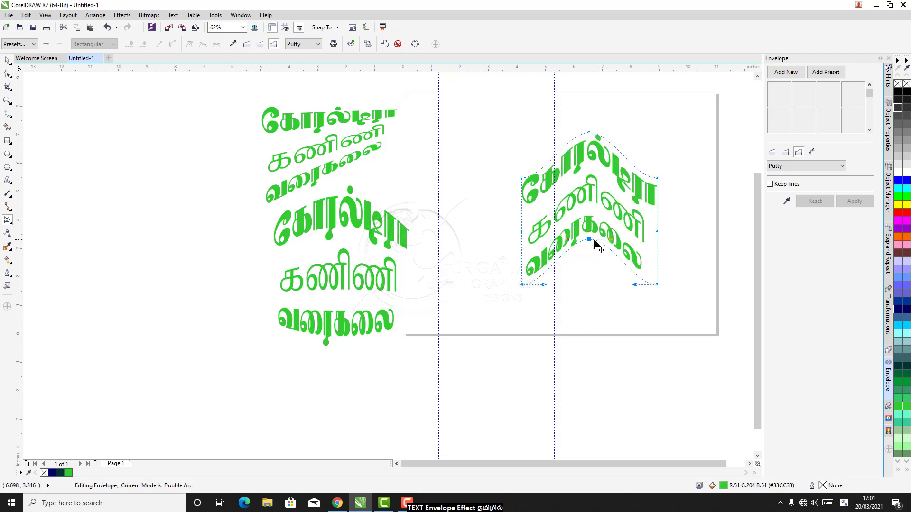
{"action": "key", "text": "ctrl+z"}
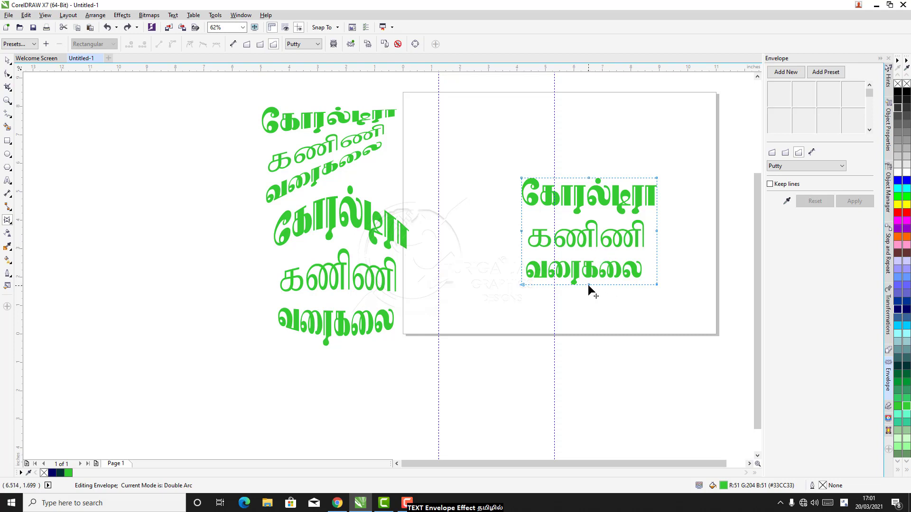
Pinch the Double Arc text's upper and lower edges inward to about 3.44 inches tall and fill it red at about X 3.32, Y 2.43 inches
{"action": "left_click_drag", "start_coordinate": [588, 285], "coordinate": [593, 250]}
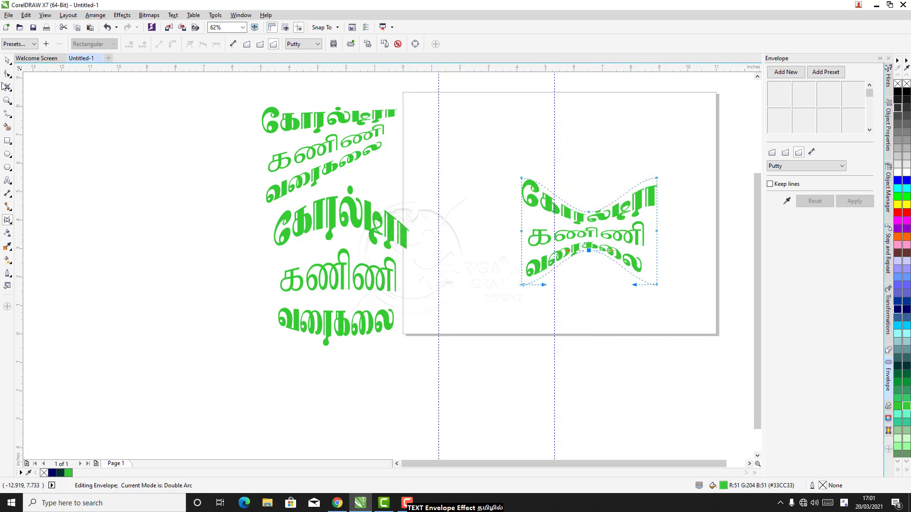
{"action": "left_click", "coordinate": [8, 62]}
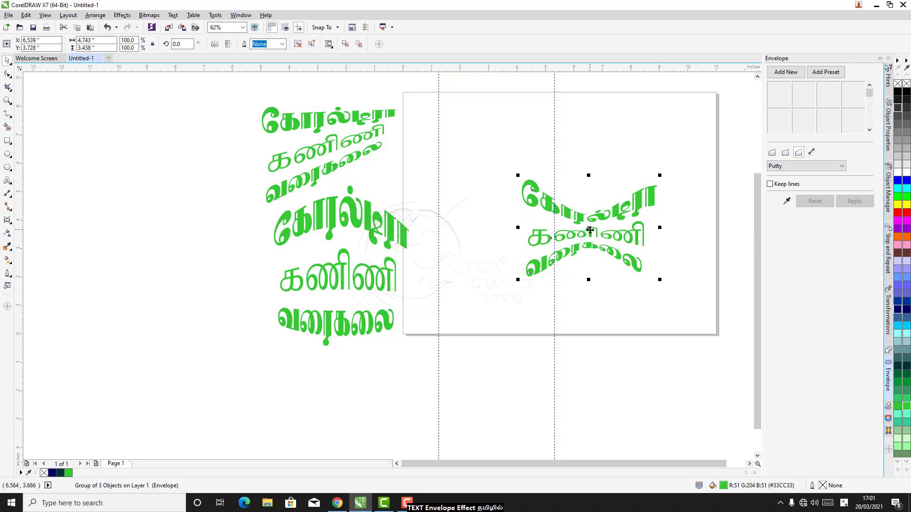
{"action": "left_click_drag", "start_coordinate": [590, 230], "coordinate": [499, 266]}
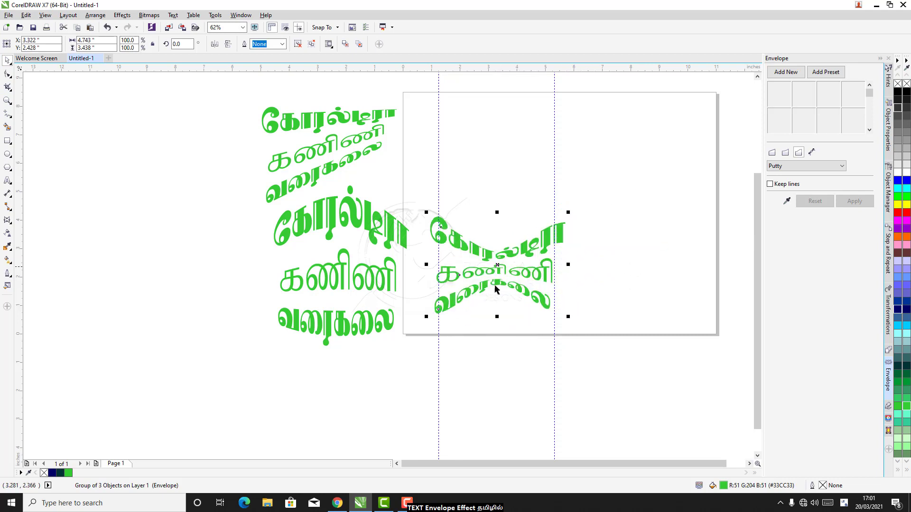
{"action": "left_click", "coordinate": [898, 214]}
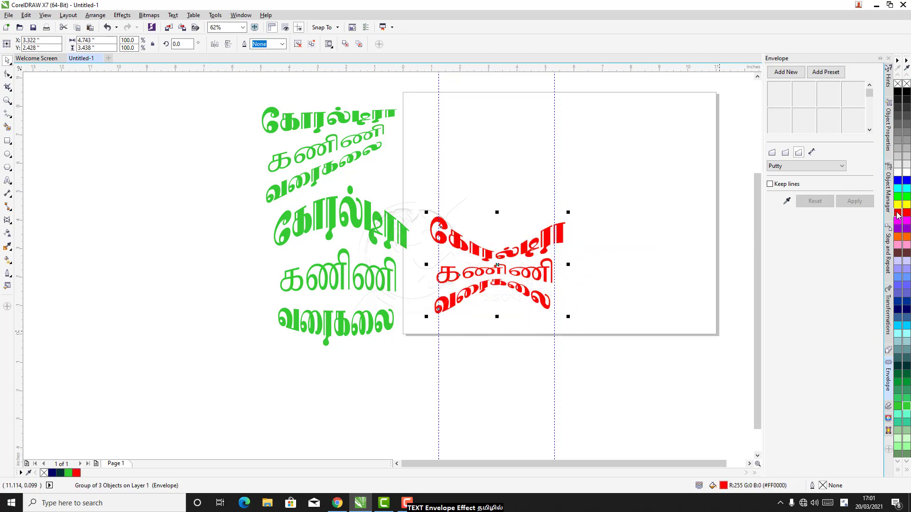
Move the slanted text onto the page at about X 3.66, Y 6.67 inches and shift the red text down across the page's lower edge
{"action": "left_click", "coordinate": [331, 121]}
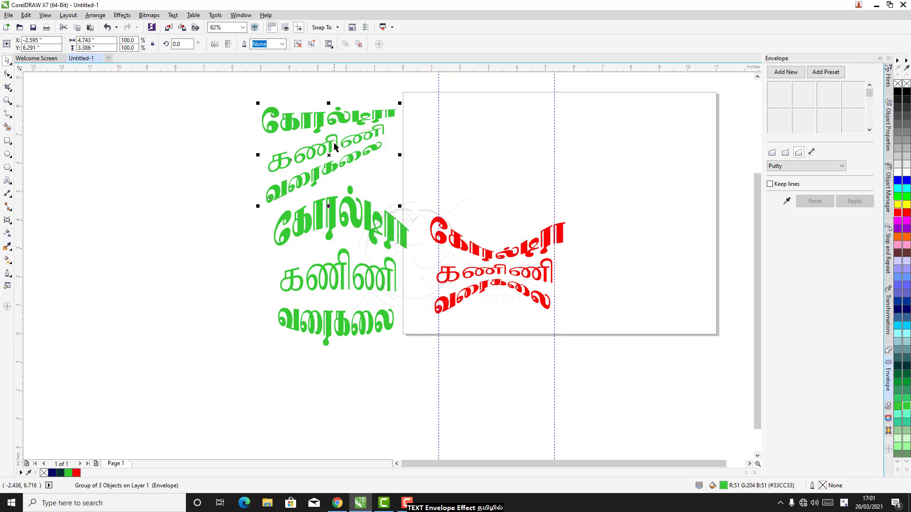
{"action": "left_click_drag", "start_coordinate": [334, 147], "coordinate": [507, 133]}
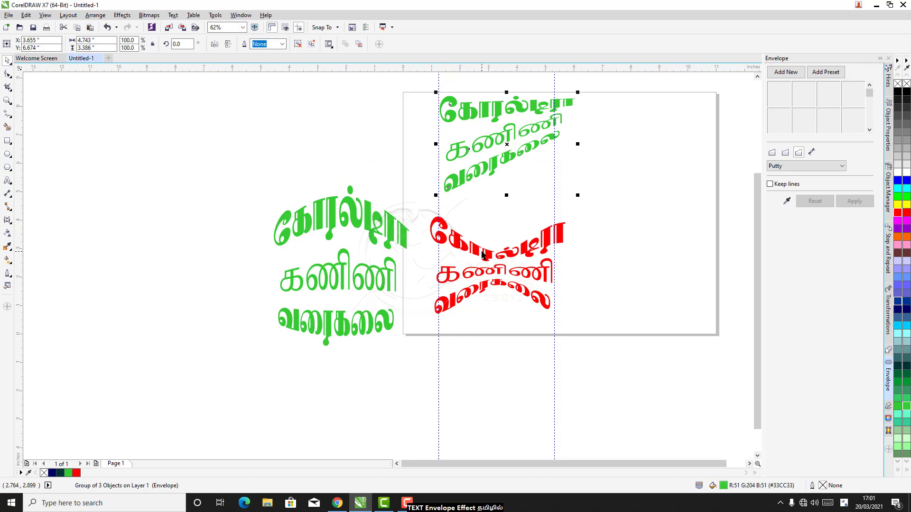
{"action": "left_click_drag", "start_coordinate": [487, 257], "coordinate": [505, 316]}
Place the bulged text at about X 7.61, Y 4.87 inches with a blue fill, and move the red text to about X 2.81, Y 3.21 inches
{"action": "left_click", "coordinate": [393, 236]}
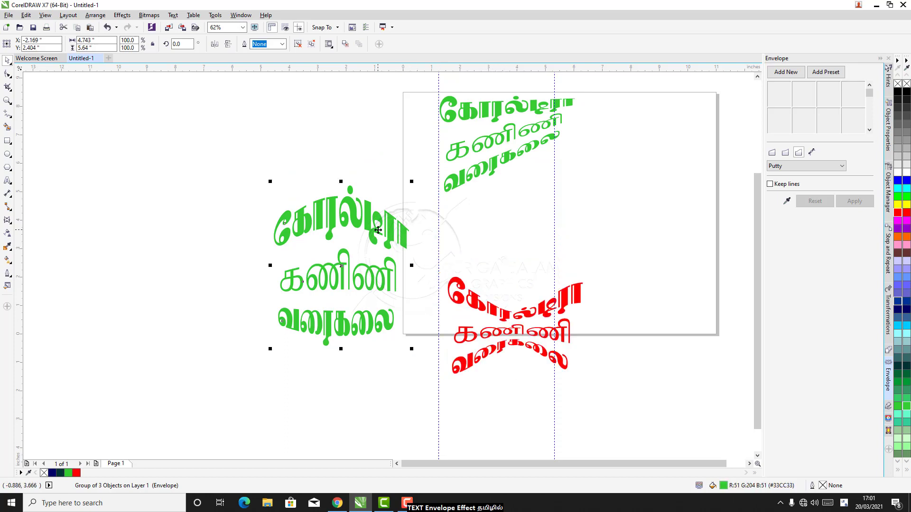
{"action": "left_click_drag", "start_coordinate": [379, 230], "coordinate": [656, 160]}
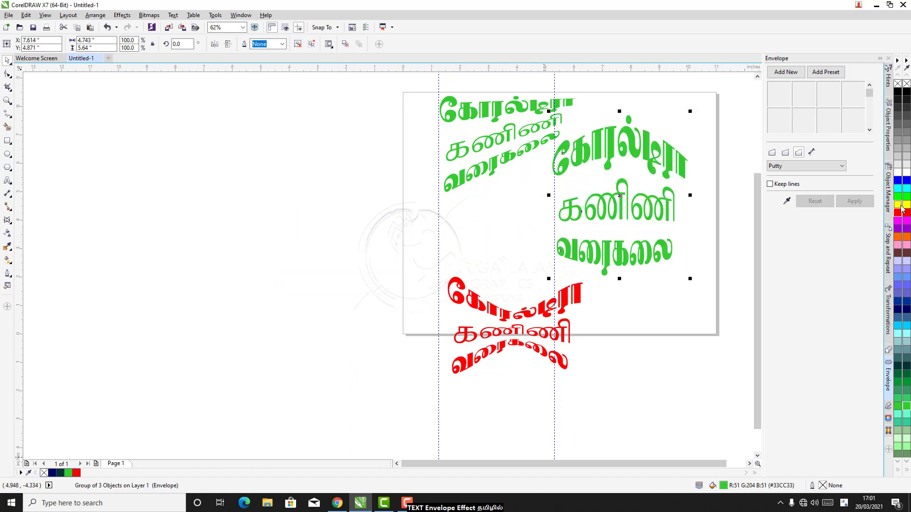
{"action": "left_click", "coordinate": [898, 182]}
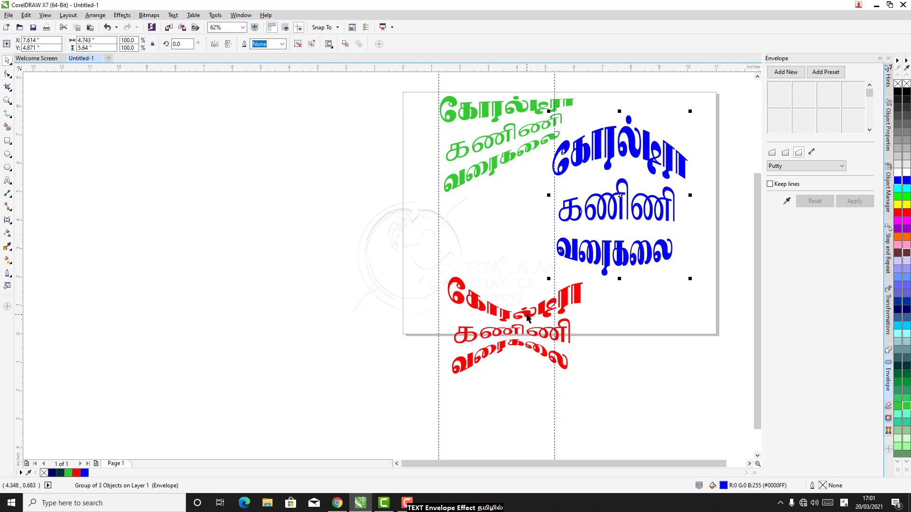
{"action": "left_click_drag", "start_coordinate": [530, 316], "coordinate": [494, 234]}
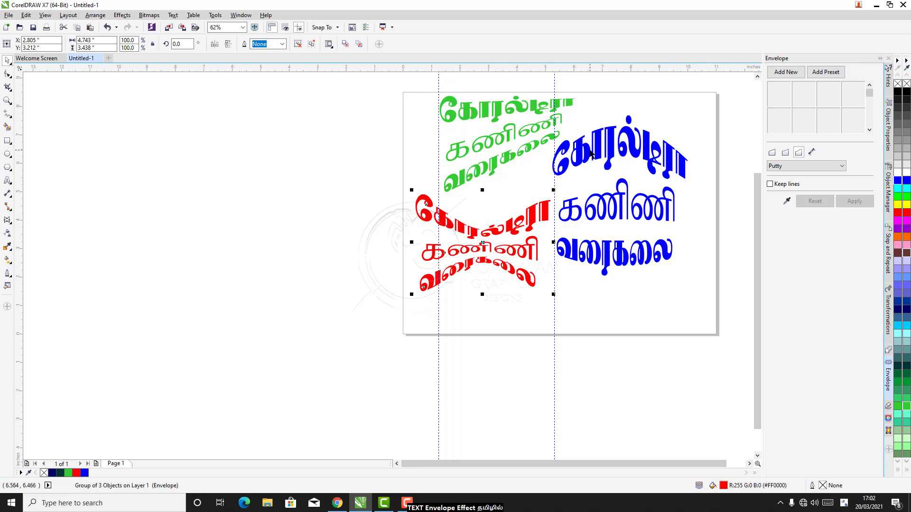
Switch the keyboard input to Tamil and add the artistic text "கோரல்டிரா" below the page
{"action": "key", "text": "super+space"}
{"action": "key", "text": "super+space"}
{"action": "key", "text": "super+space"}
{"action": "left_click", "coordinate": [7, 181]}
{"action": "left_click", "coordinate": [453, 380]}
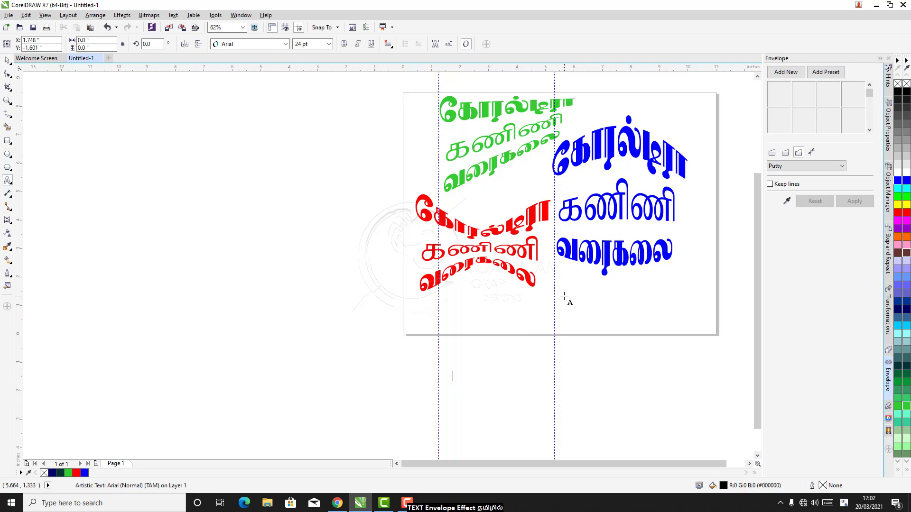
{"action": "type", "text": "கோரல்டிரா"}
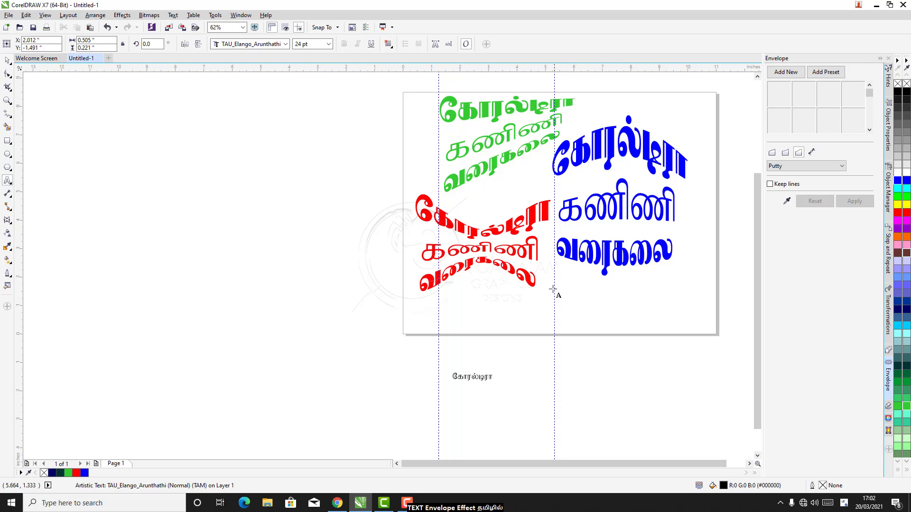
{"action": "key", "text": "ctrl+space"}
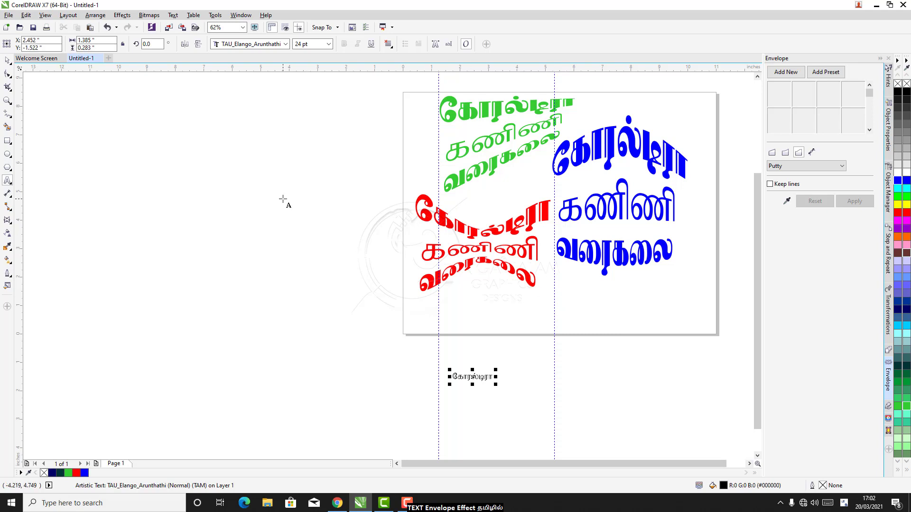
Enlarge the new Tamil word to about 4.73 inches wide and move it onto the page at about X 3.88, Y 0.67 inches
{"action": "left_click", "coordinate": [9, 61]}
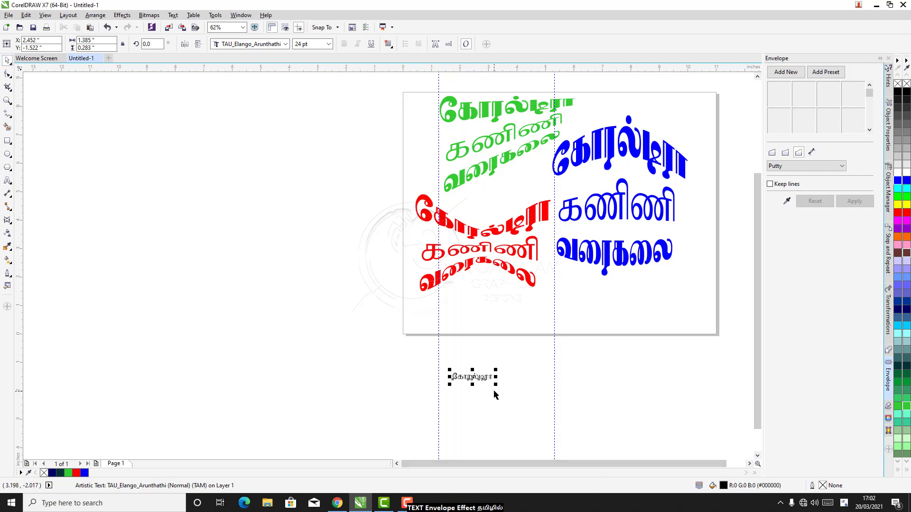
{"action": "left_click_drag", "start_coordinate": [495, 384], "coordinate": [543, 431]}
{"action": "left_click_drag", "start_coordinate": [479, 373], "coordinate": [514, 316]}
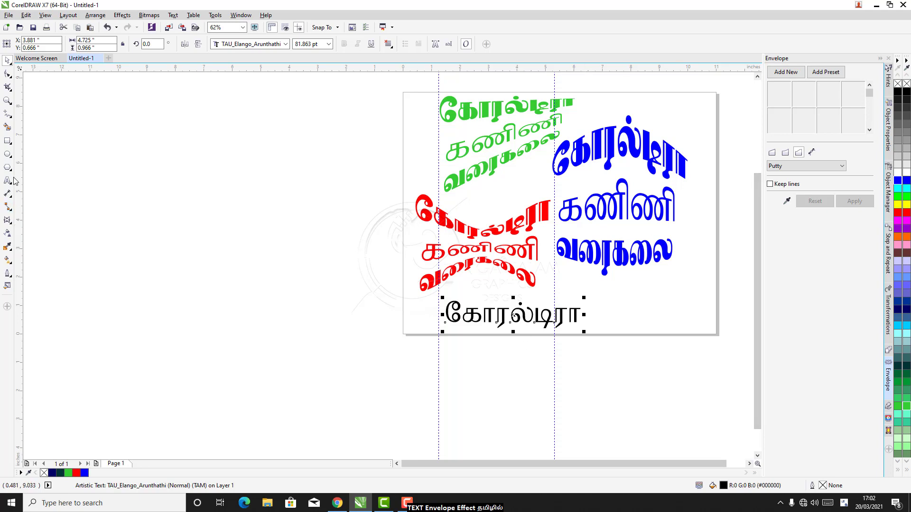
Draw a closed, car-like freehand outline about 5.56 by 0.90 inches in the empty area beside the page
{"action": "left_click", "coordinate": [12, 118]}
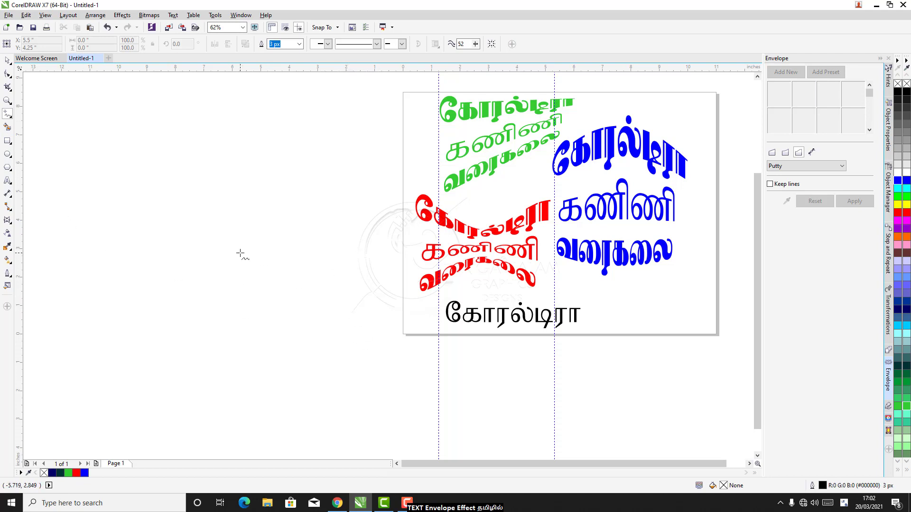
{"action": "left_click", "coordinate": [246, 274]}
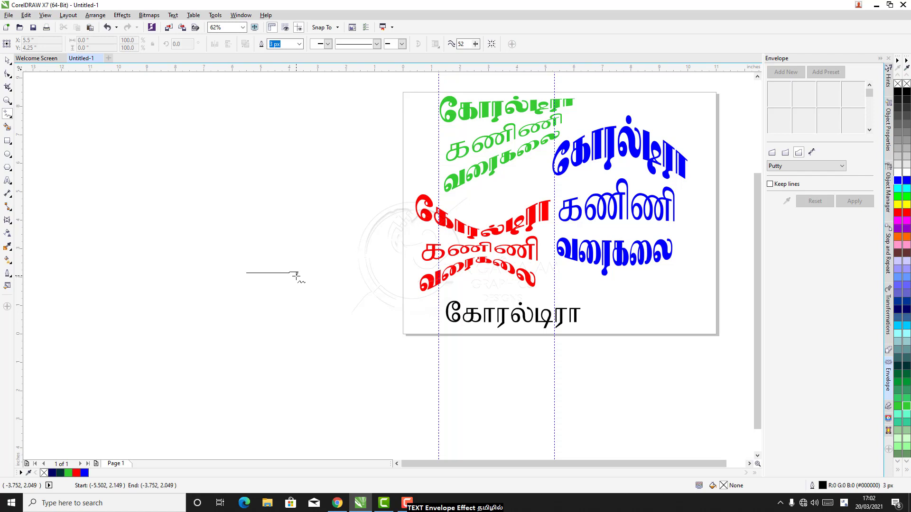
{"action": "mouse_move", "coordinate": [296, 275]}
{"action": "left_mouse_down"}
{"action": "mouse_move", "coordinate": [340, 282]}
{"action": "mouse_move", "coordinate": [346, 294]}
{"action": "mouse_move", "coordinate": [188, 293]}
{"action": "mouse_move", "coordinate": [195, 282]}
{"action": "mouse_move", "coordinate": [247, 273]}
{"action": "left_mouse_up"}
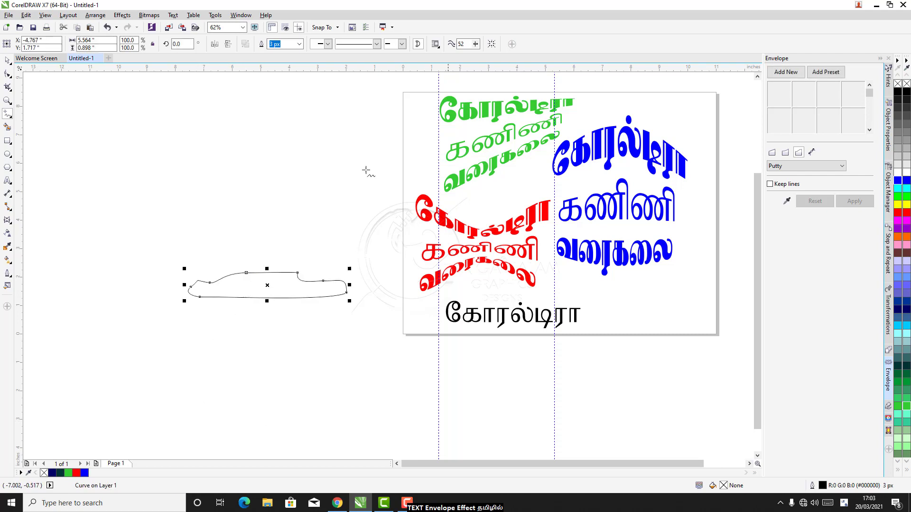
Remove the extra node from the outline's upper-left edge and move the outline below the Tamil word, to about X 3.51, Y -0.87 inches
{"action": "left_click", "coordinate": [8, 74]}
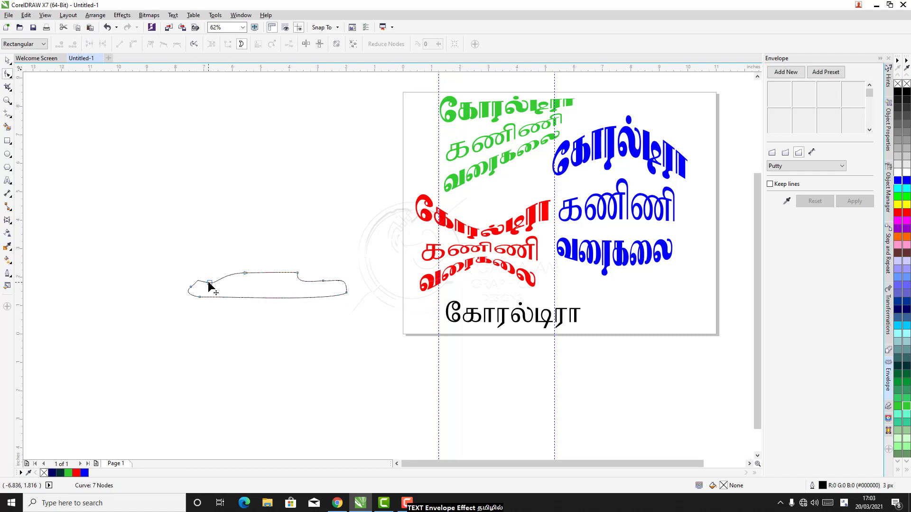
{"action": "left_click", "coordinate": [8, 60]}
{"action": "left_click_drag", "start_coordinate": [270, 288], "coordinate": [503, 359]}
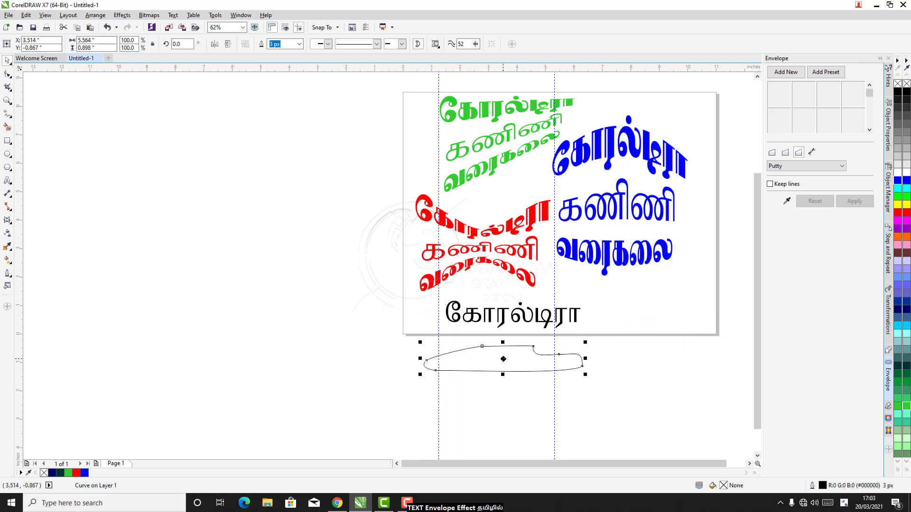
Mirror the freehand outline vertically and stretch it upward to about 1.47 inches high
{"action": "left_click", "coordinate": [530, 322]}
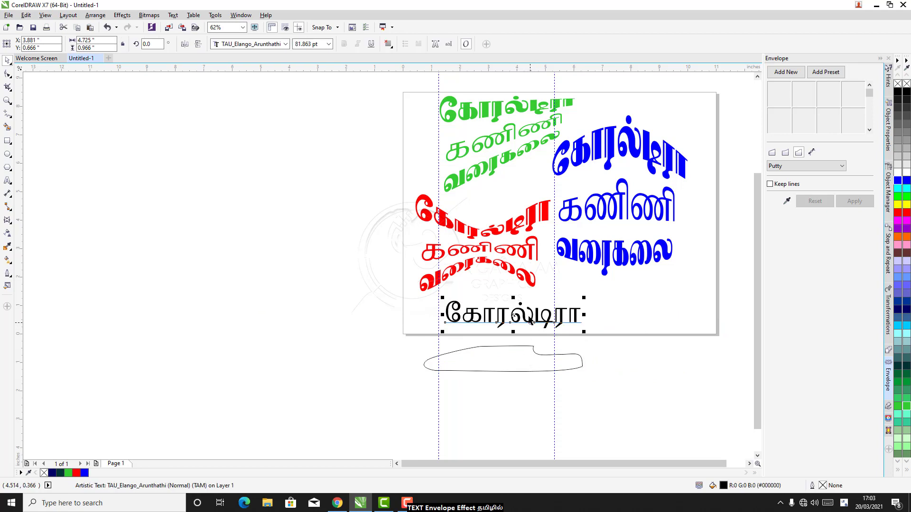
{"action": "scroll", "coordinate": [530, 321], "scroll_direction": "up", "scroll_amount": 2}
{"action": "left_click", "coordinate": [540, 385]}
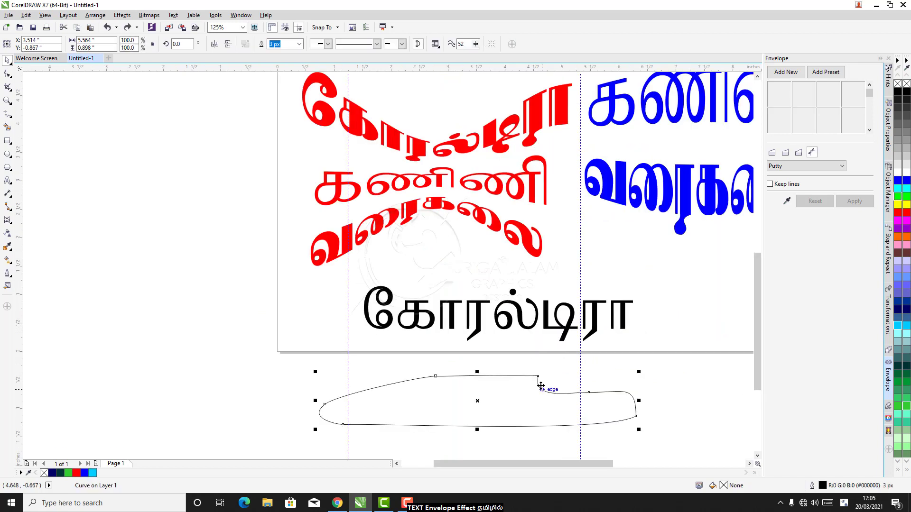
{"action": "left_click", "coordinate": [228, 44]}
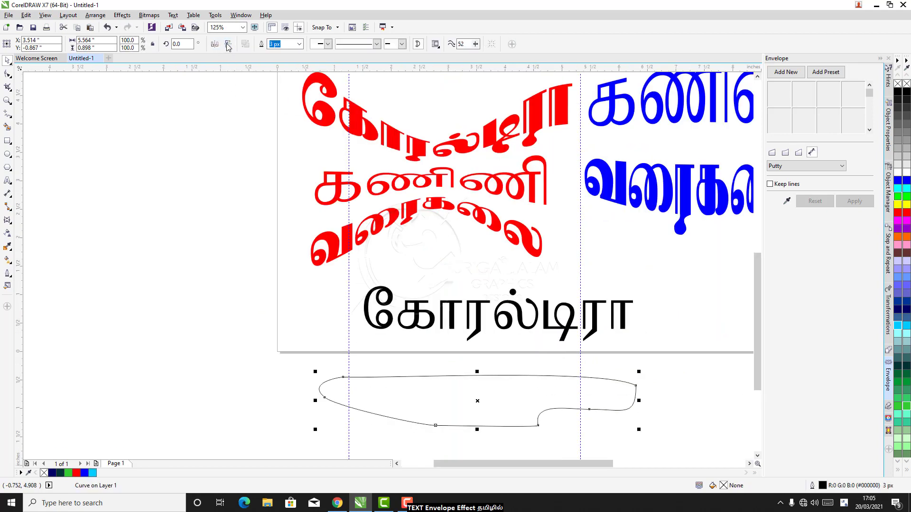
{"action": "left_click", "coordinate": [454, 313]}
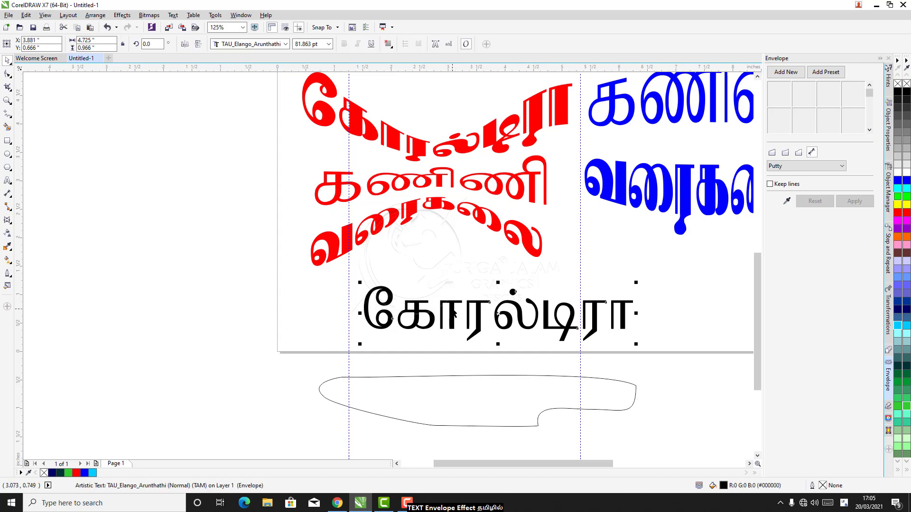
{"action": "left_click", "coordinate": [451, 379]}
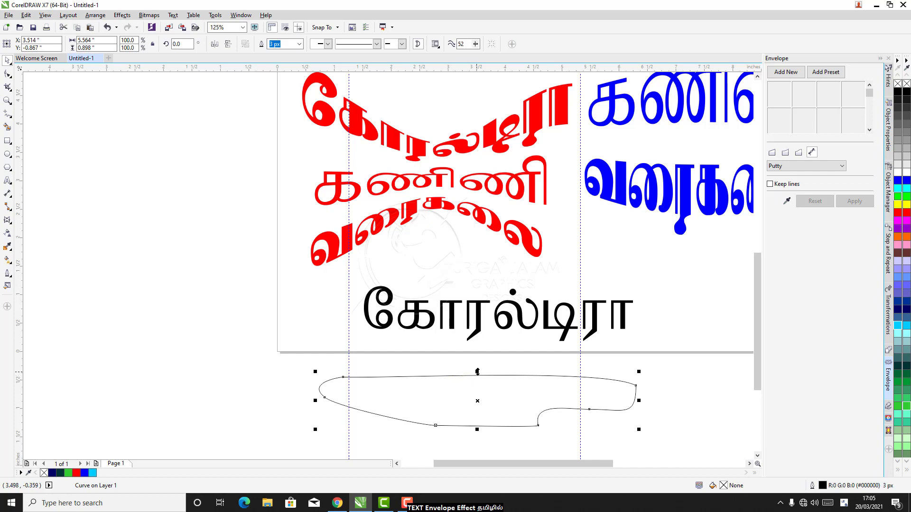
{"action": "left_click_drag", "start_coordinate": [479, 375], "coordinate": [480, 339]}
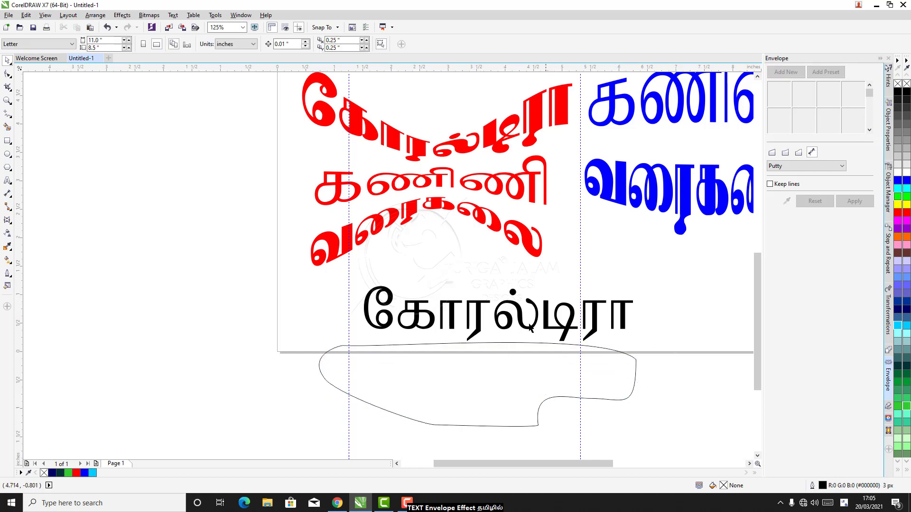
Move the black Tamil word to about X 3.58, Y 0.67 inches and fill it with light blue (#00CCFF)
{"action": "left_click", "coordinate": [522, 317]}
{"action": "left_click_drag", "start_coordinate": [522, 317], "coordinate": [505, 317]}
{"action": "left_click", "coordinate": [898, 326]}
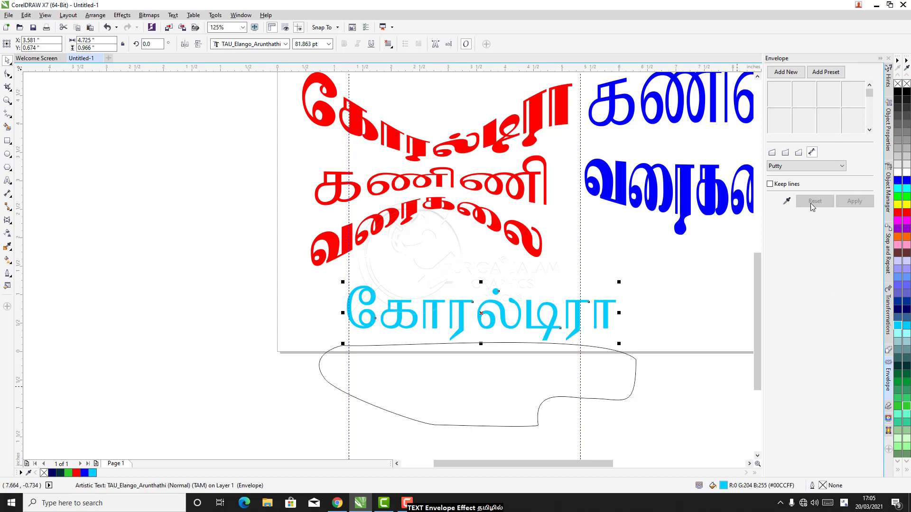
Create an envelope from the freehand outline and apply it to the light blue word
{"action": "left_click", "coordinate": [786, 204]}
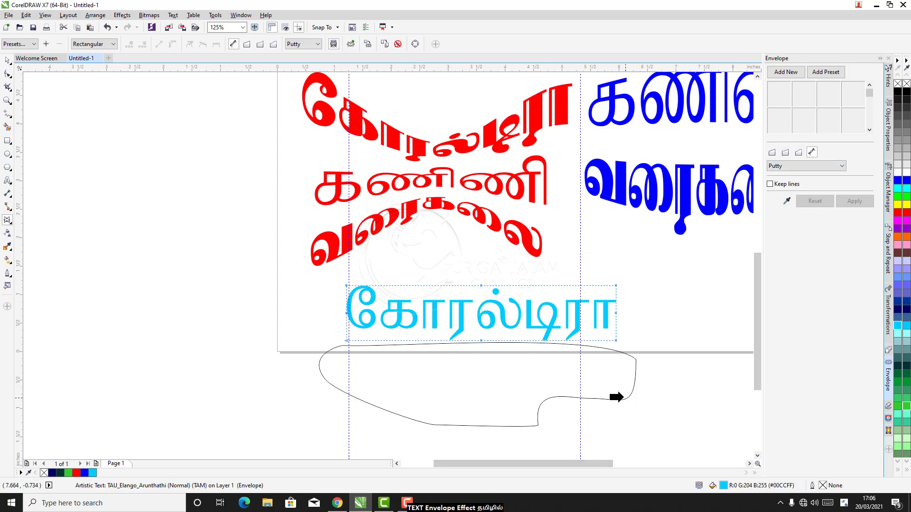
{"action": "left_click", "coordinate": [619, 398]}
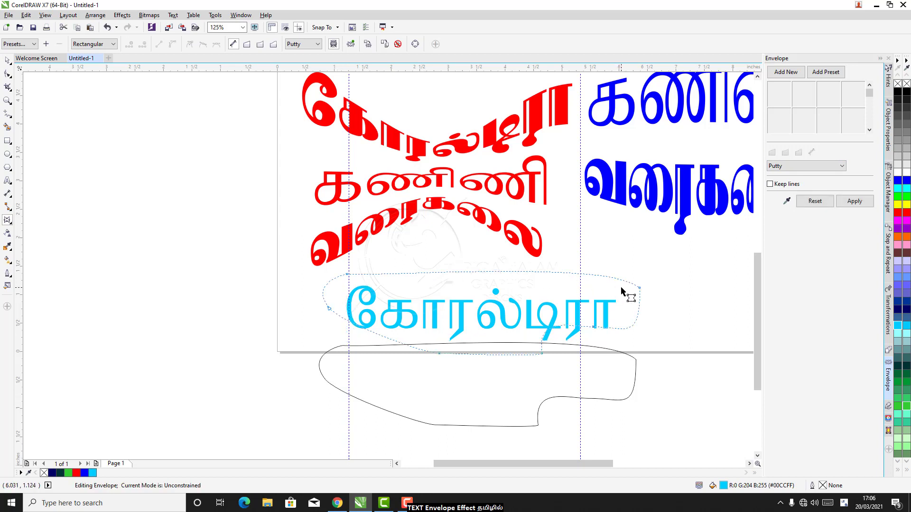
{"action": "left_click", "coordinate": [855, 202]}
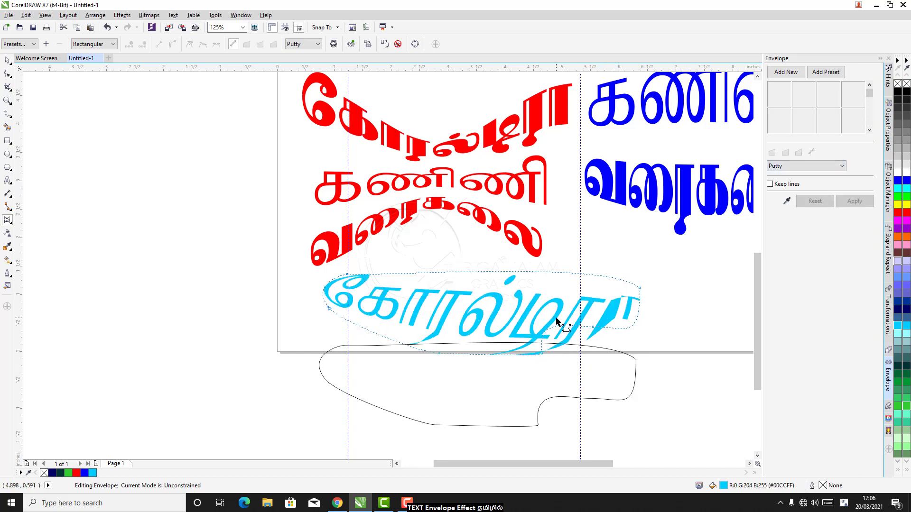
Turn on Keep lines for the light blue word's envelope and apply it with the Original mapping mode
{"action": "left_click", "coordinate": [593, 326]}
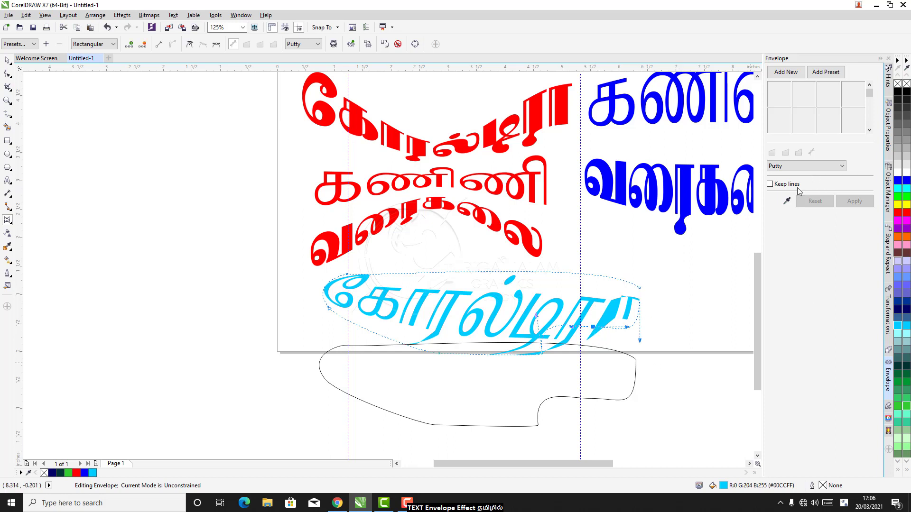
{"action": "left_click", "coordinate": [770, 184]}
{"action": "left_click", "coordinate": [852, 202]}
{"action": "left_click", "coordinate": [841, 169]}
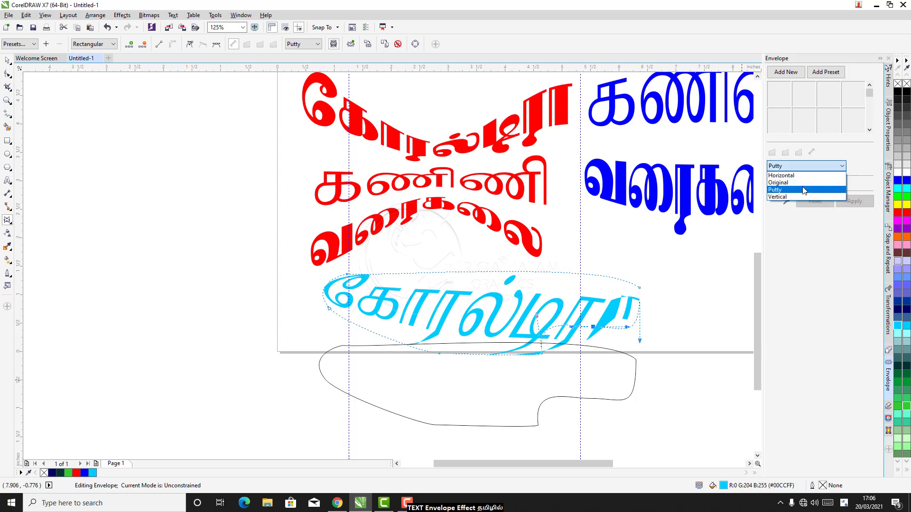
{"action": "left_click", "coordinate": [793, 186]}
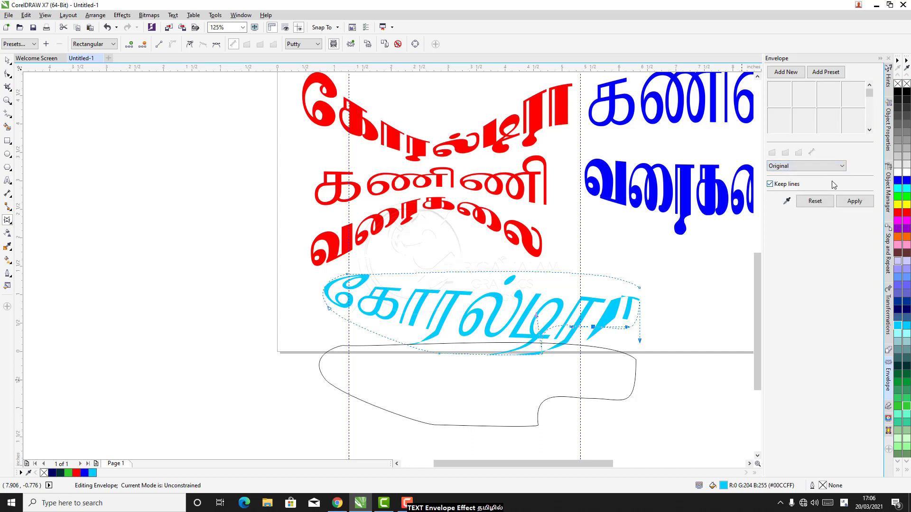
{"action": "left_click", "coordinate": [850, 201]}
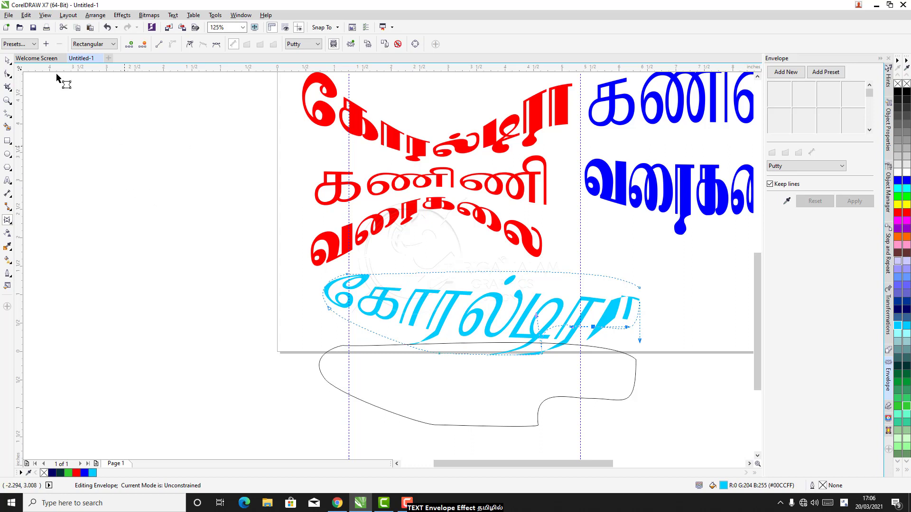
Delete the freehand outline below the light blue word
{"action": "left_click", "coordinate": [8, 60]}
{"action": "left_click", "coordinate": [644, 384]}
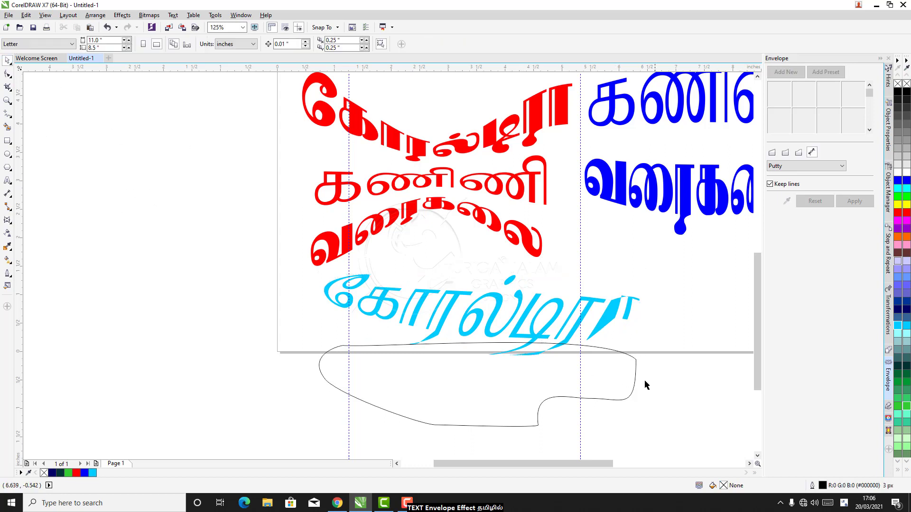
{"action": "left_click", "coordinate": [635, 383]}
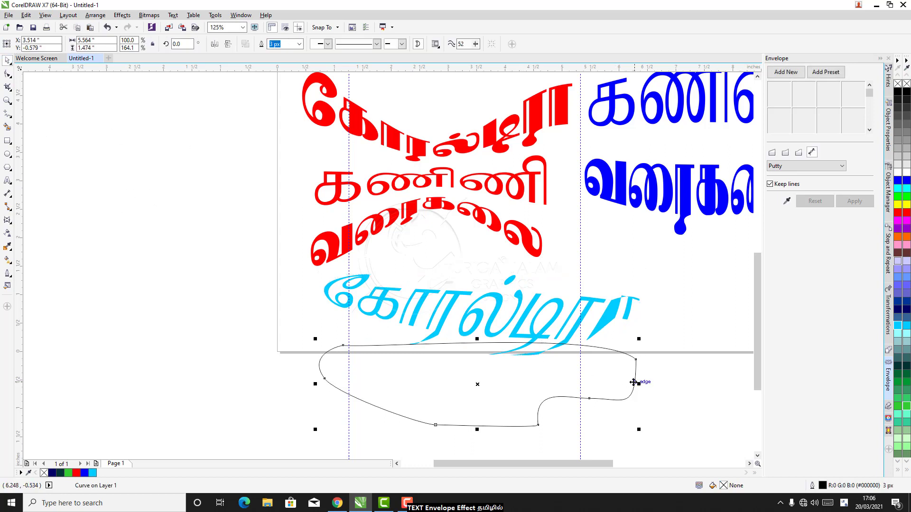
{"action": "key", "text": "Delete"}
Rotate the light blue word by about 8.9 degrees and move it to about X 4.46, Y 1.01 inches
{"action": "left_click", "coordinate": [490, 329]}
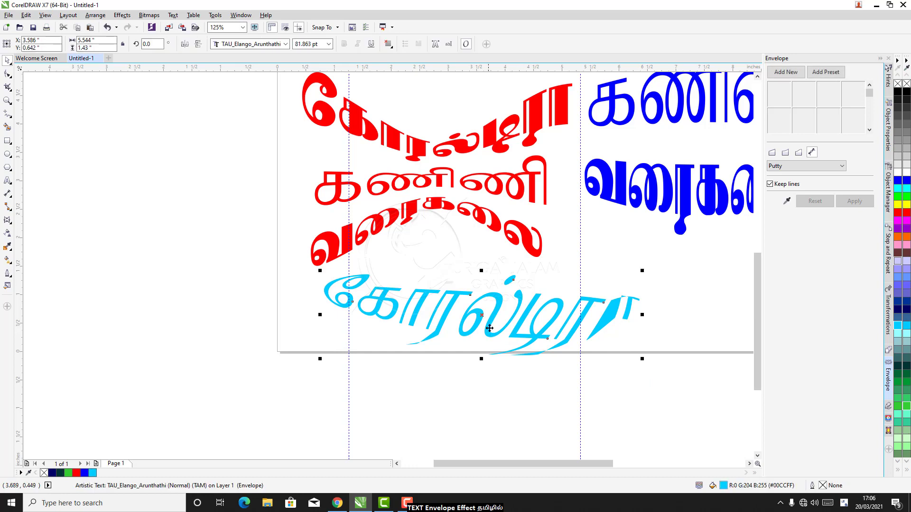
{"action": "left_click", "coordinate": [483, 316]}
{"action": "left_click_drag", "start_coordinate": [317, 272], "coordinate": [300, 297]}
{"action": "left_click", "coordinate": [514, 413]}
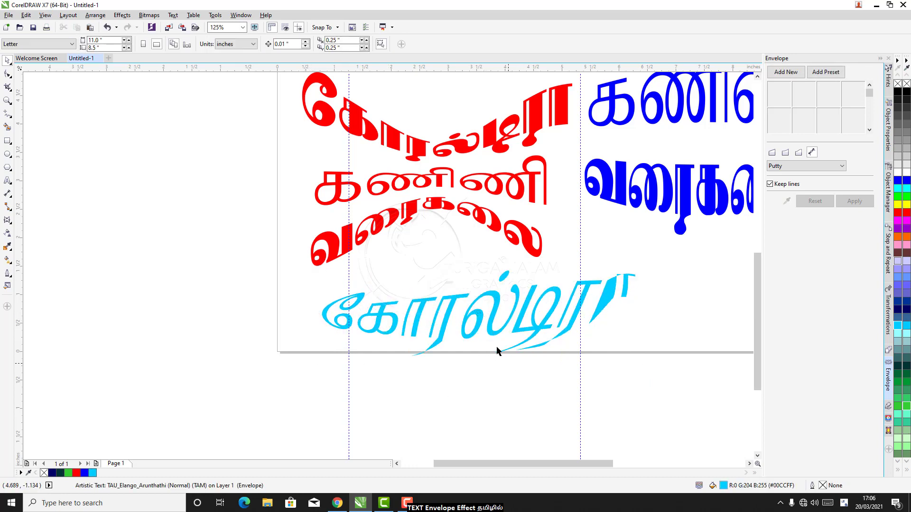
{"action": "left_click_drag", "start_coordinate": [481, 322], "coordinate": [532, 294]}
{"action": "scroll", "coordinate": [524, 319], "scroll_direction": "down", "scroll_amount": 1}
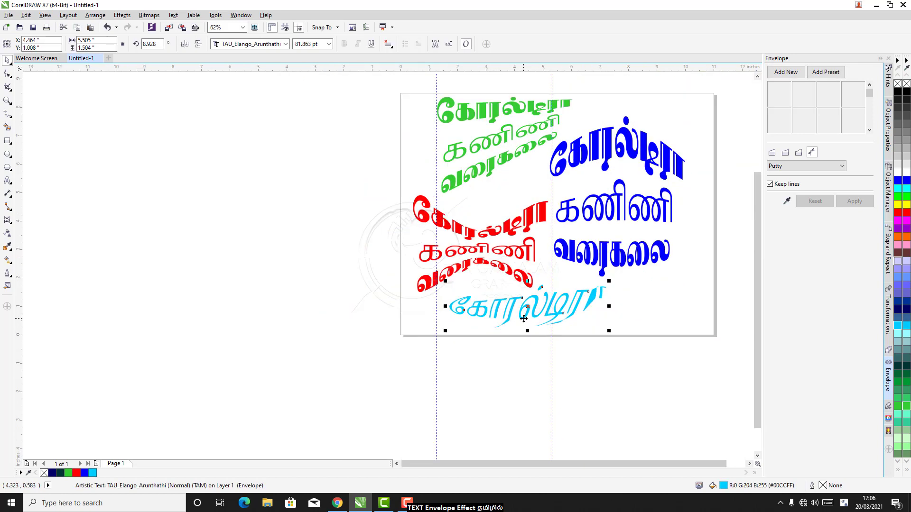
Move the green text group to about X 2.72, Y 6.74 inches and the blue text group to about X 7.70, Y 5.70 inches
{"action": "left_click_drag", "start_coordinate": [518, 113], "coordinate": [492, 109]}
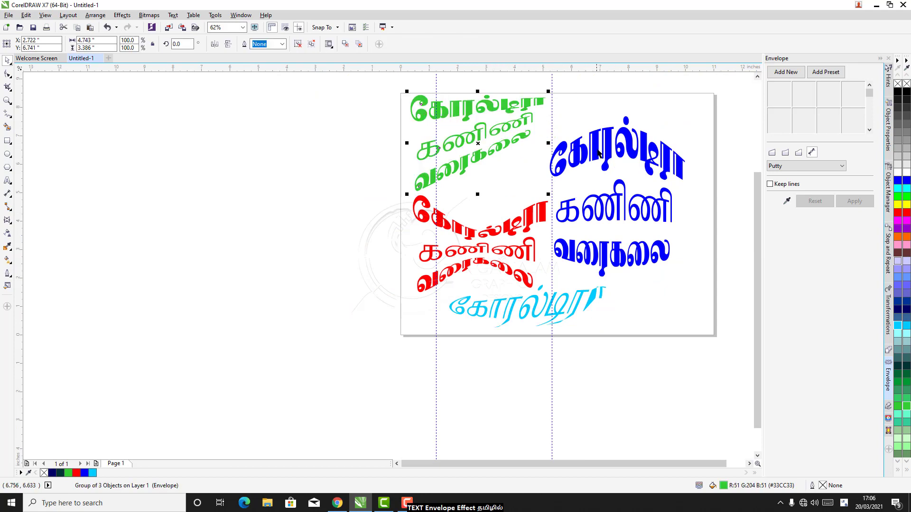
{"action": "left_click_drag", "start_coordinate": [597, 153], "coordinate": [599, 126]}
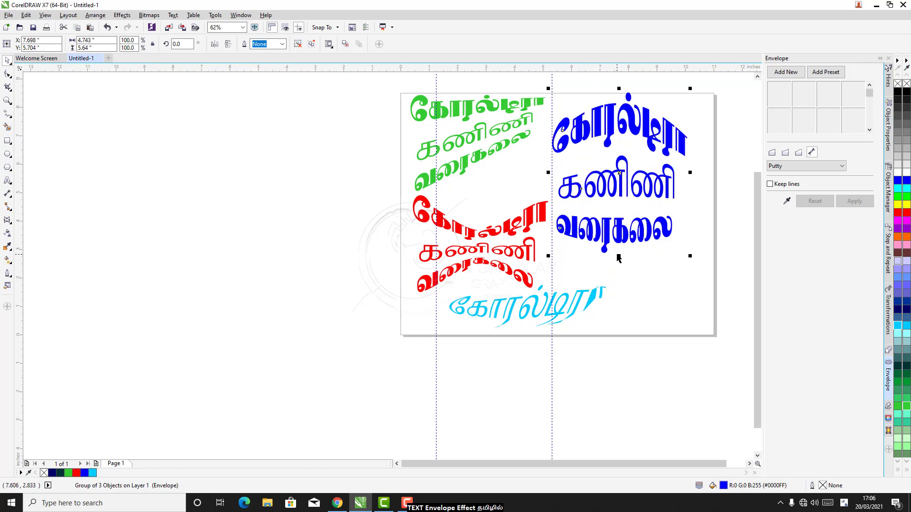
Ungroup the blue text, fill its upper word orange, middle word yellow and lower word green (#33CC66), and nudge the middle word up
{"action": "left_click", "coordinate": [646, 423]}
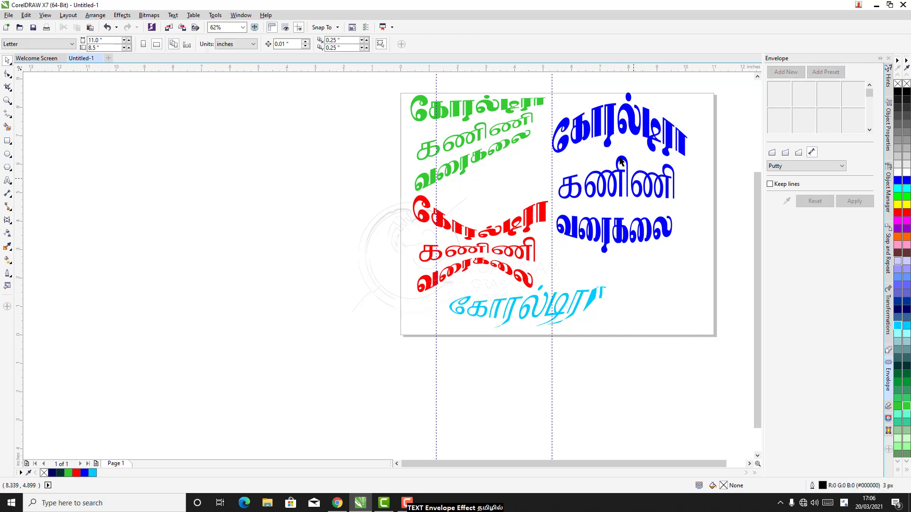
{"action": "left_click", "coordinate": [613, 131]}
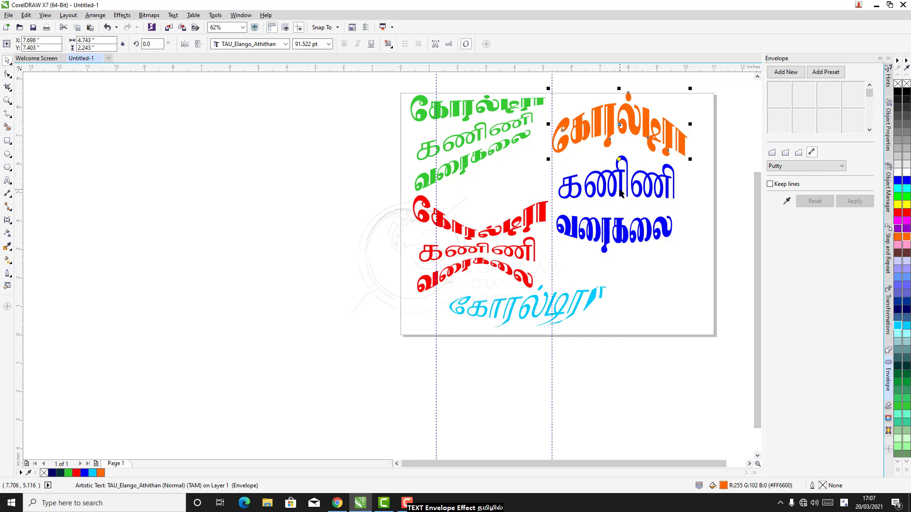
{"action": "left_click", "coordinate": [623, 223]}
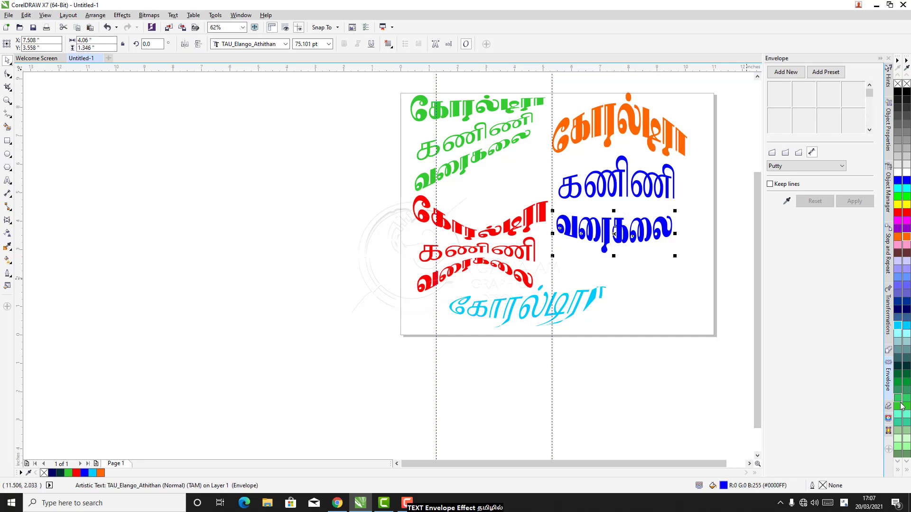
{"action": "left_click", "coordinate": [899, 400]}
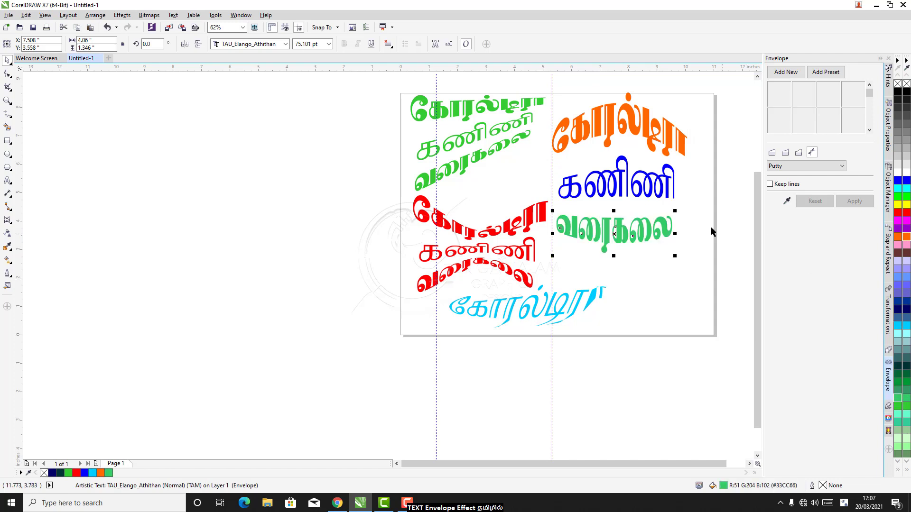
{"action": "left_click", "coordinate": [648, 178]}
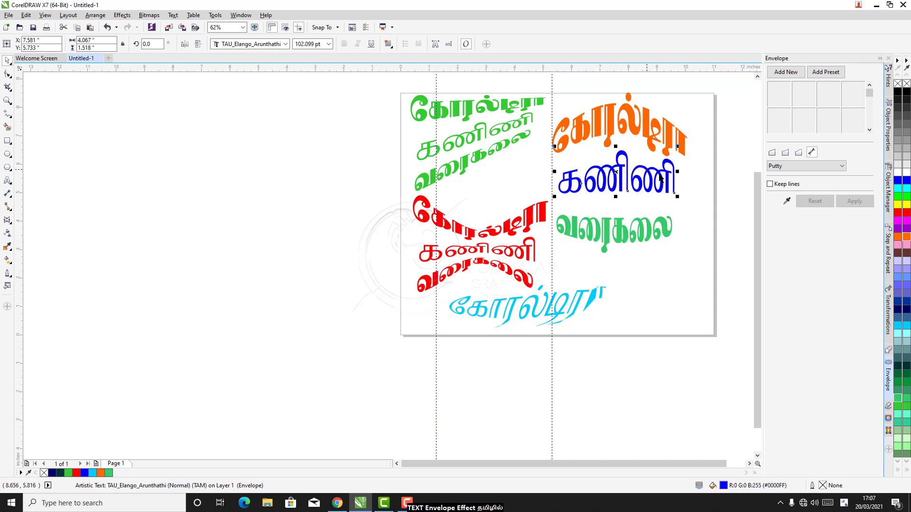
{"action": "left_click", "coordinate": [898, 221]}
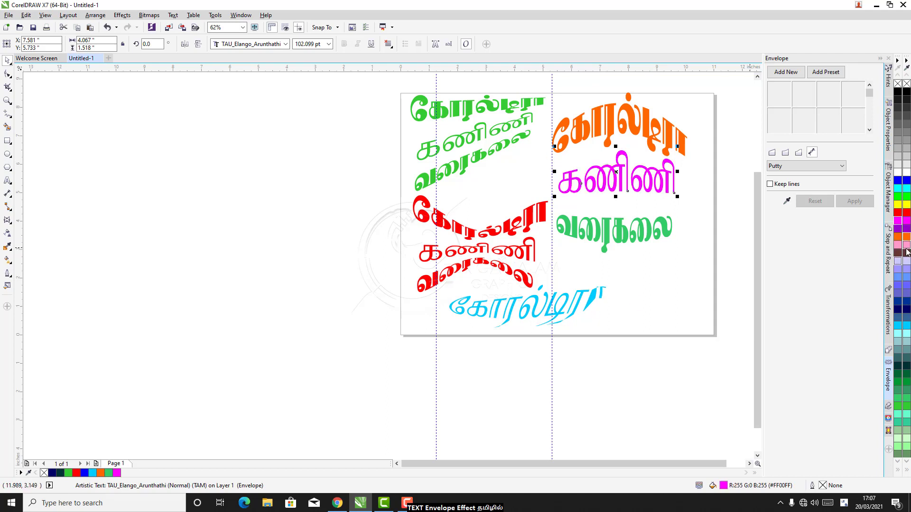
{"action": "left_click", "coordinate": [898, 204]}
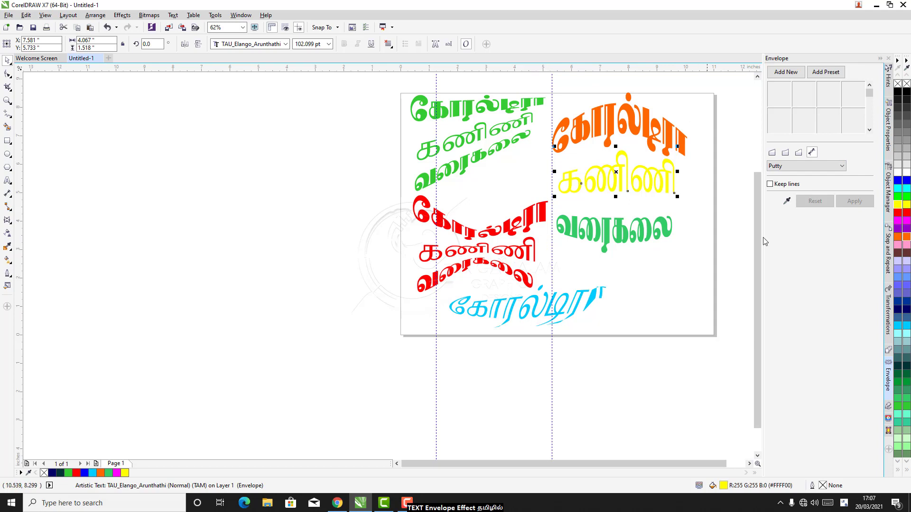
Move the green and red groups off the page to about X -2.80, Y 4.41 inches, and the three recoloured words to about X 3.24, Y 5.59
{"action": "left_click_drag", "start_coordinate": [759, 246], "coordinate": [759, 216]}
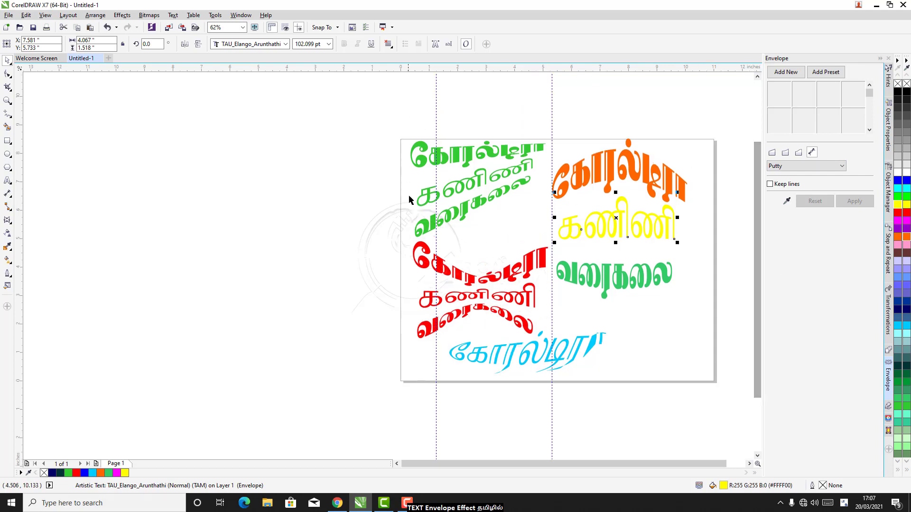
{"action": "left_click_drag", "start_coordinate": [338, 114], "coordinate": [558, 384]}
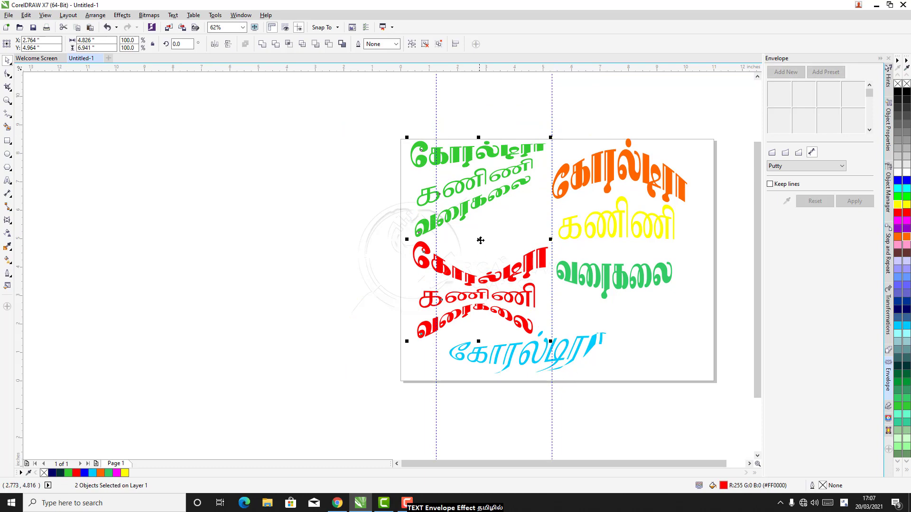
{"action": "left_click_drag", "start_coordinate": [481, 240], "coordinate": [322, 257]}
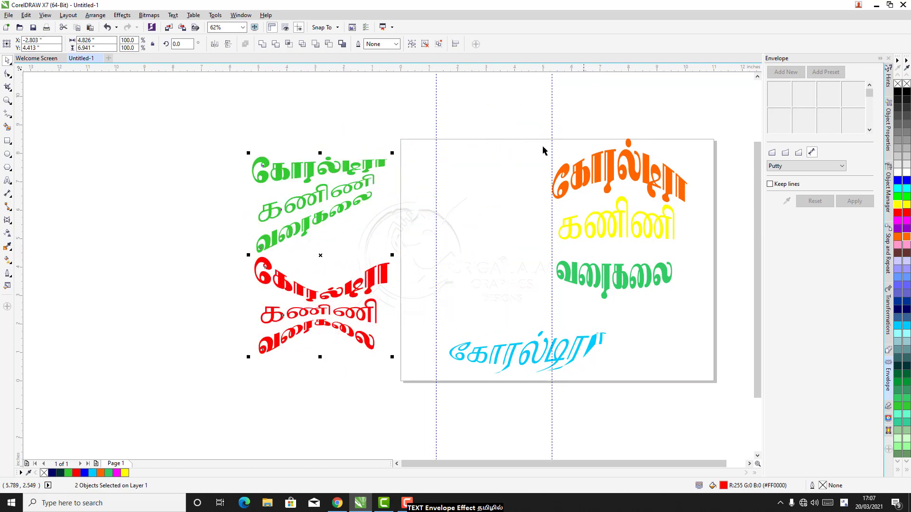
{"action": "mouse_move", "coordinate": [538, 104]}
{"action": "left_mouse_down"}
{"action": "mouse_move", "coordinate": [612, 315]}
{"action": "mouse_move", "coordinate": [699, 313]}
{"action": "left_mouse_up"}
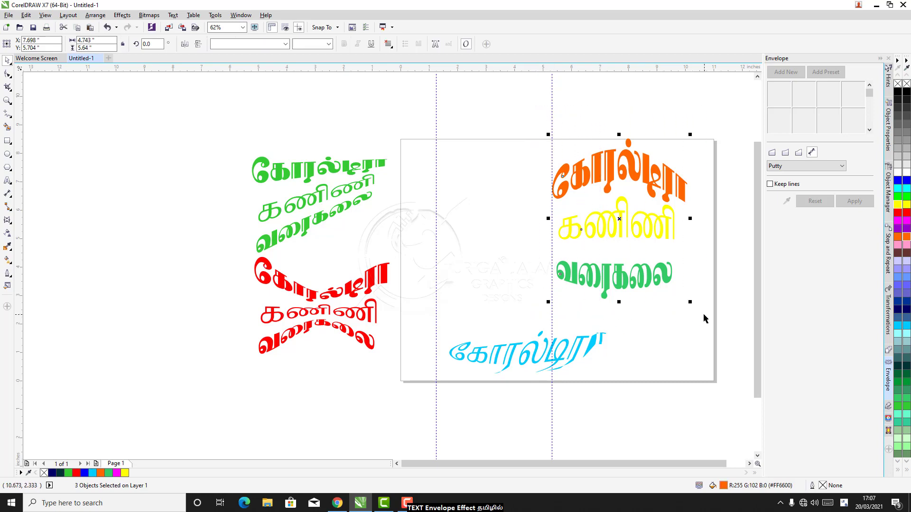
{"action": "left_click_drag", "start_coordinate": [621, 223], "coordinate": [493, 222]}
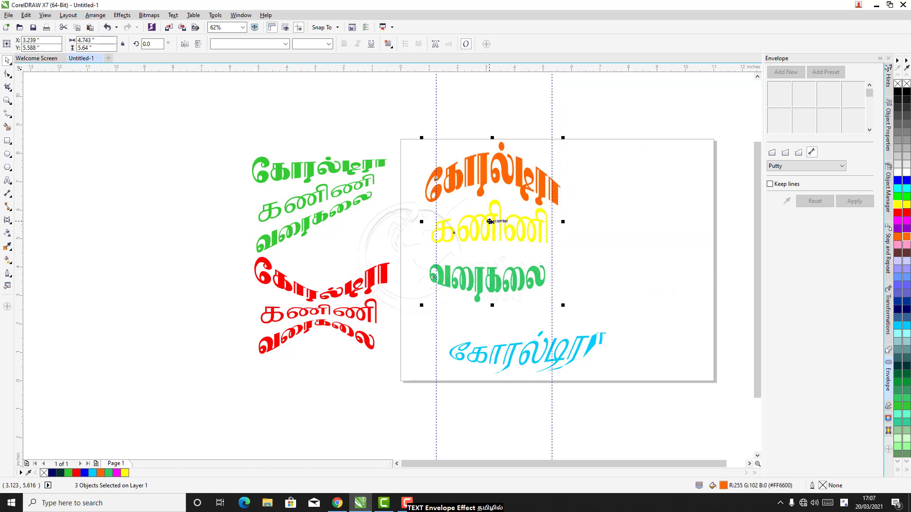
Move the green and red text groups back onto the page, scaling them to about 3.54 by 5.09 inches at about X 8.14, Y 5.70
{"action": "left_click_drag", "start_coordinate": [177, 140], "coordinate": [407, 373]}
{"action": "left_click_drag", "start_coordinate": [355, 269], "coordinate": [641, 244]}
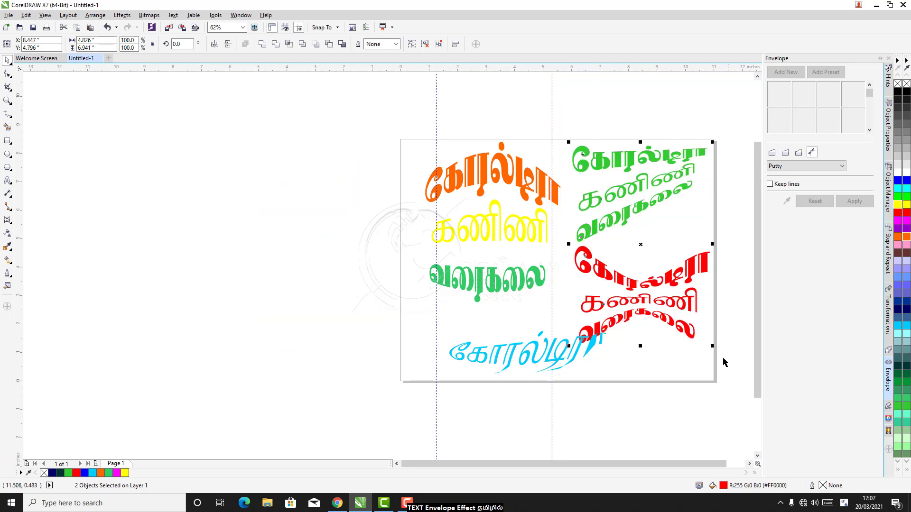
{"action": "left_click_drag", "start_coordinate": [712, 346], "coordinate": [661, 271]}
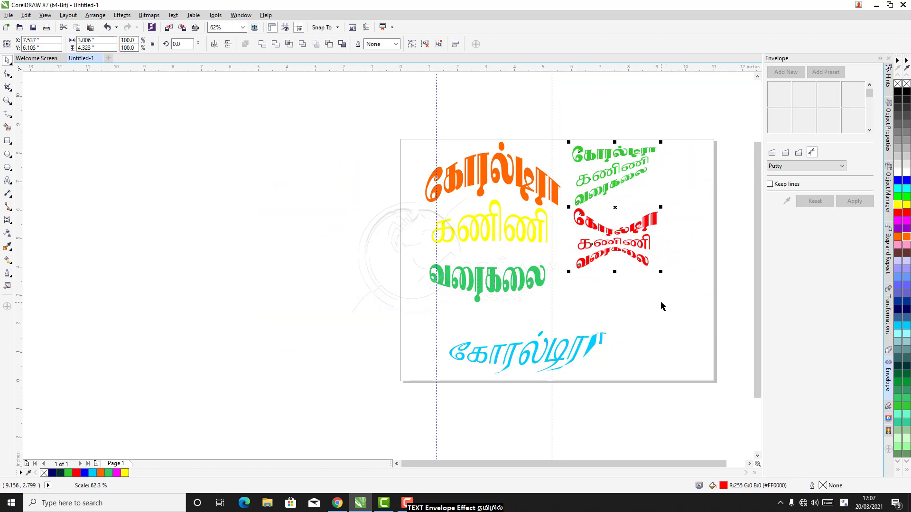
{"action": "left_click_drag", "start_coordinate": [615, 208], "coordinate": [625, 230]}
{"action": "left_click_drag", "start_coordinate": [669, 165], "coordinate": [685, 143]}
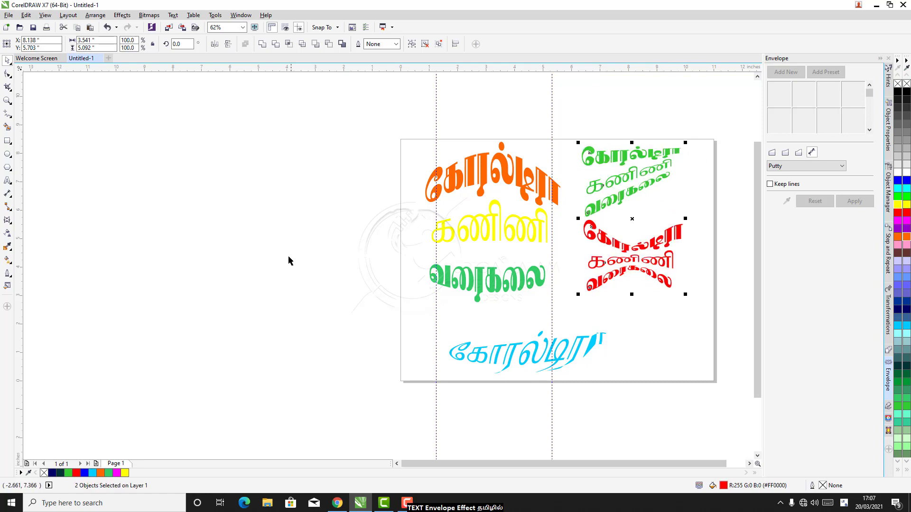
Move the light blue word to about X 5.54, Y 1.65 inches, beneath the other texts
{"action": "left_click", "coordinate": [534, 362]}
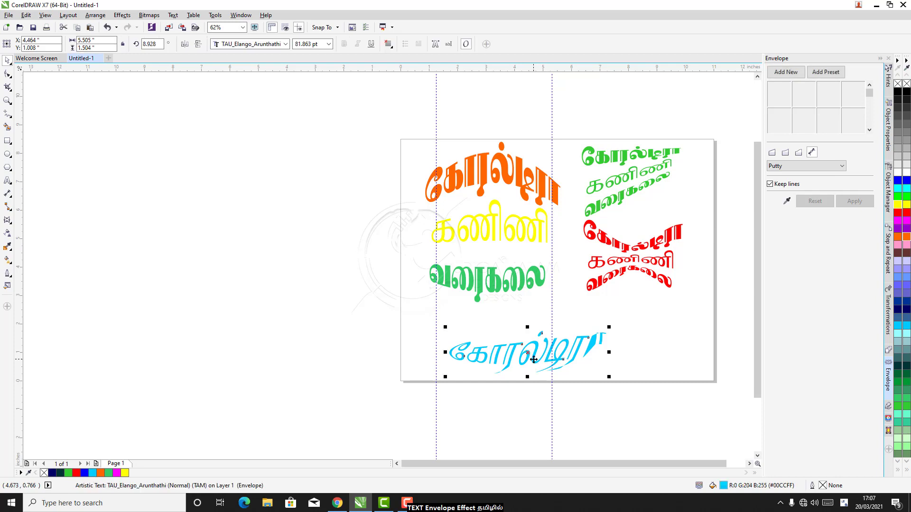
{"action": "left_click_drag", "start_coordinate": [534, 359], "coordinate": [558, 335]}
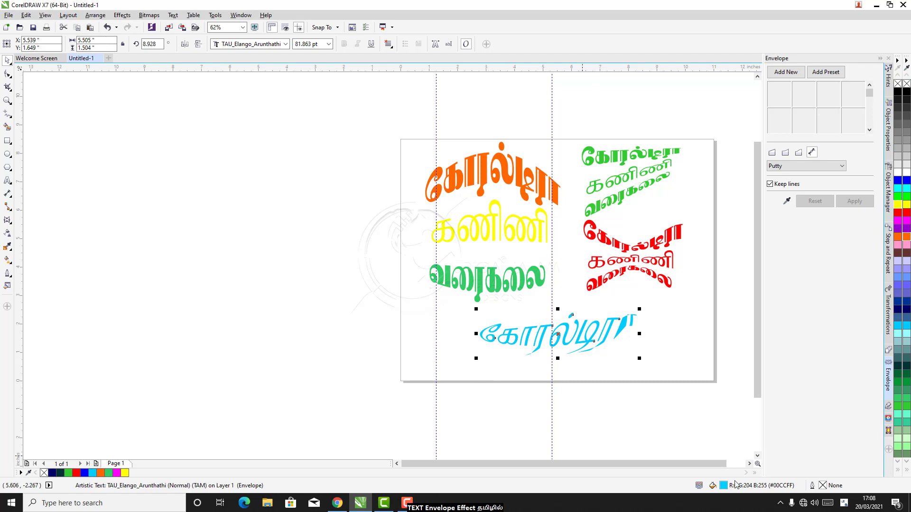
Fit all the texts in the view, check the layout in full-screen preview, and return to select the yellow word
{"action": "left_click", "coordinate": [749, 464]}
{"action": "left_click", "coordinate": [749, 464]}
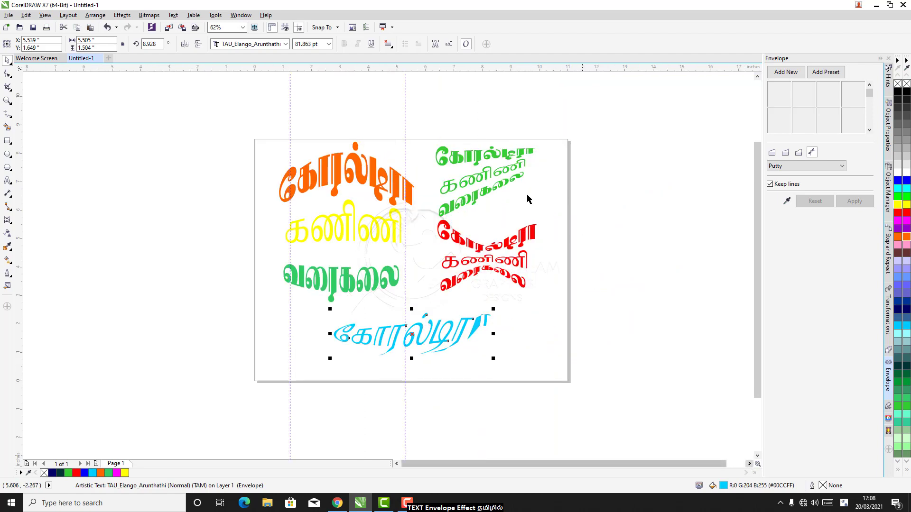
{"action": "left_click", "coordinate": [243, 27]}
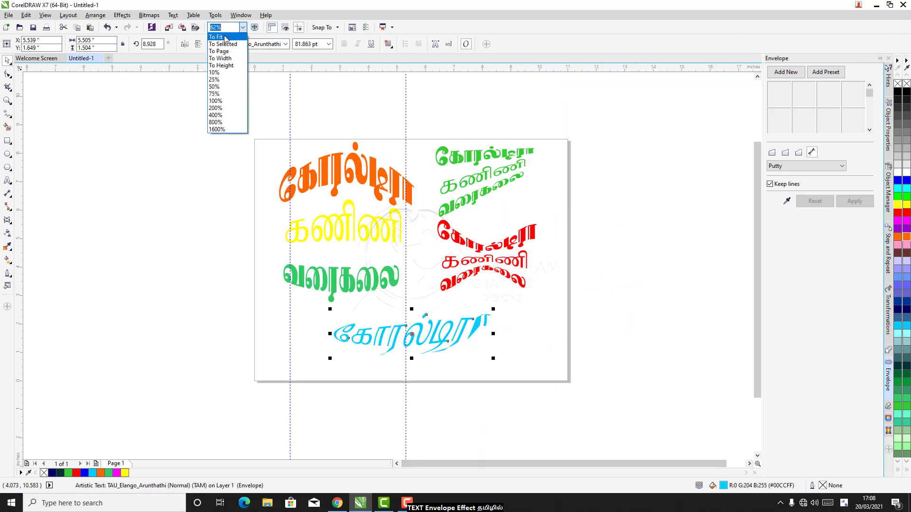
{"action": "left_click", "coordinate": [224, 38]}
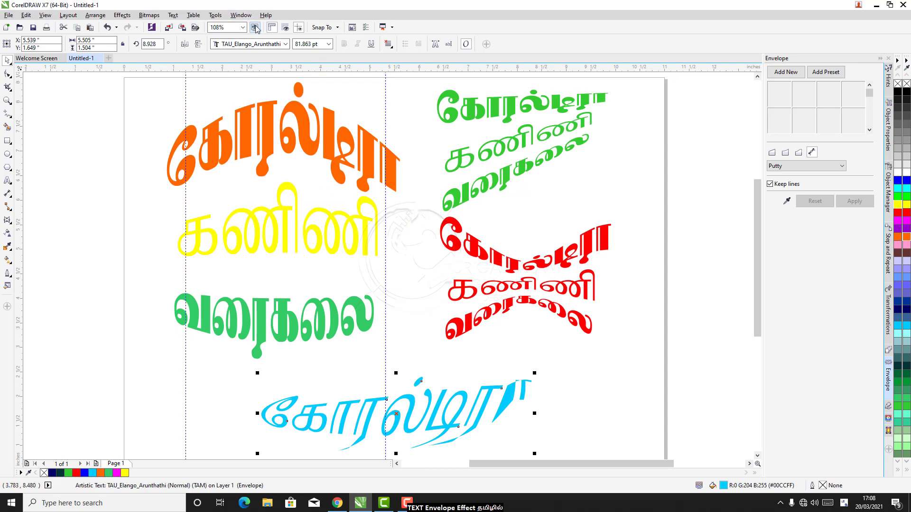
{"action": "left_click", "coordinate": [255, 27]}
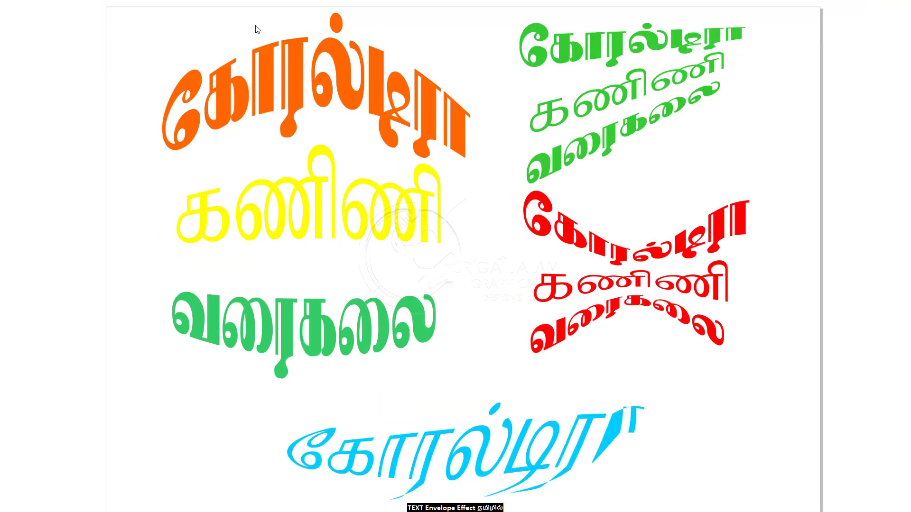
{"action": "left_click", "coordinate": [257, 29]}
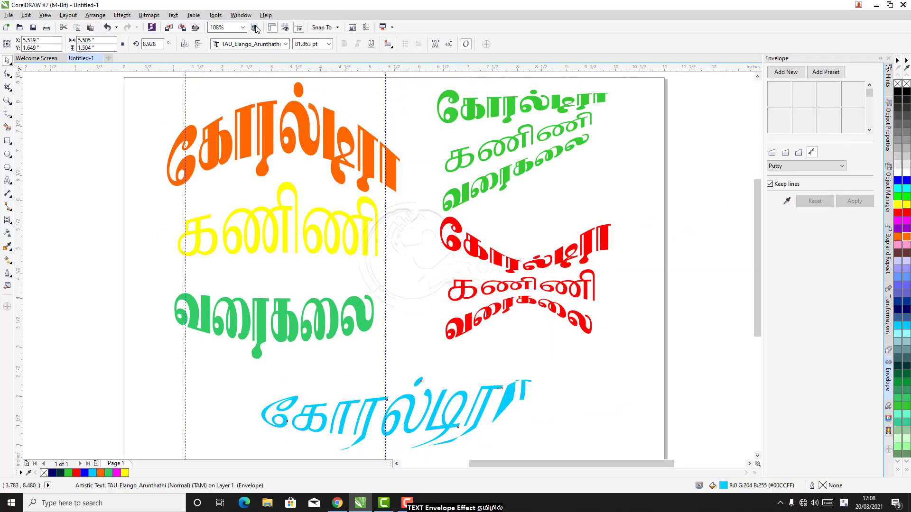
{"action": "left_click", "coordinate": [273, 240]}
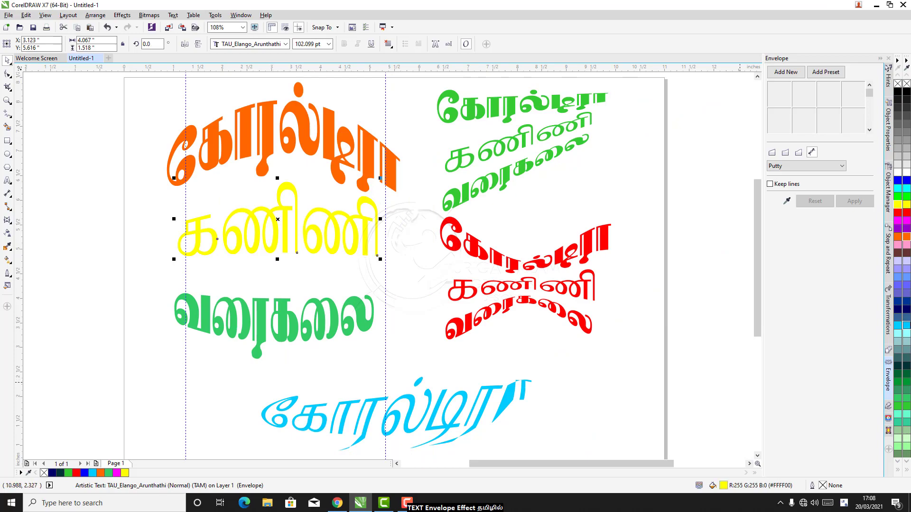